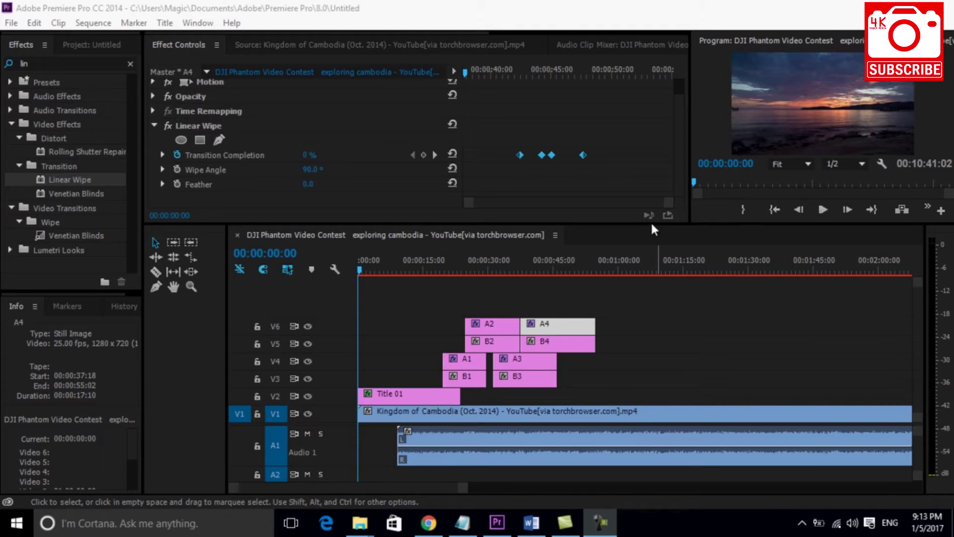
Lower the timeline's top divider to give Effect Controls and the Program Monitor more height.
{"action": "left_click", "coordinate": [653, 251]}
{"action": "left_click_drag", "start_coordinate": [652, 223], "coordinate": [650, 262]}
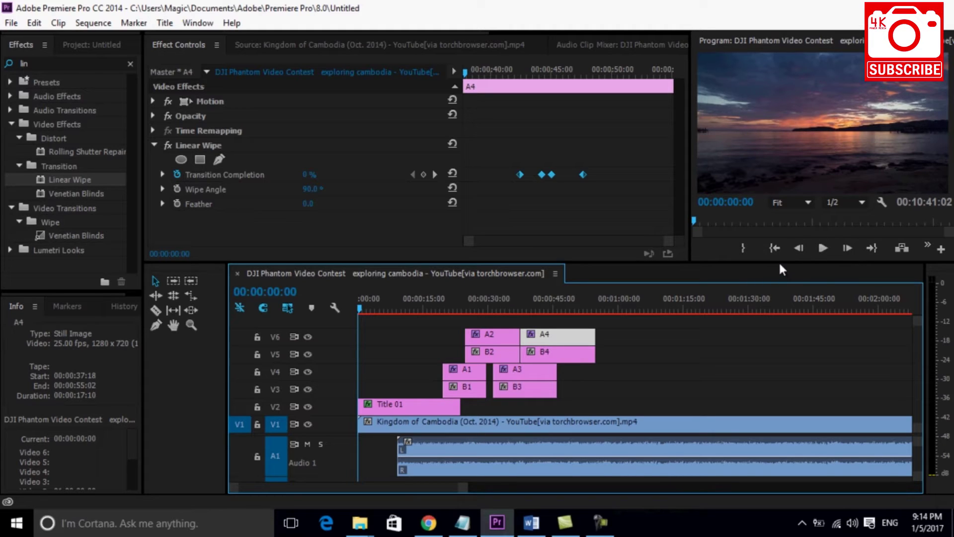
Play the karaoke sequence while enlarging the Program Monitor to watch the Khmer lyric wipes.
{"action": "left_click", "coordinate": [824, 248]}
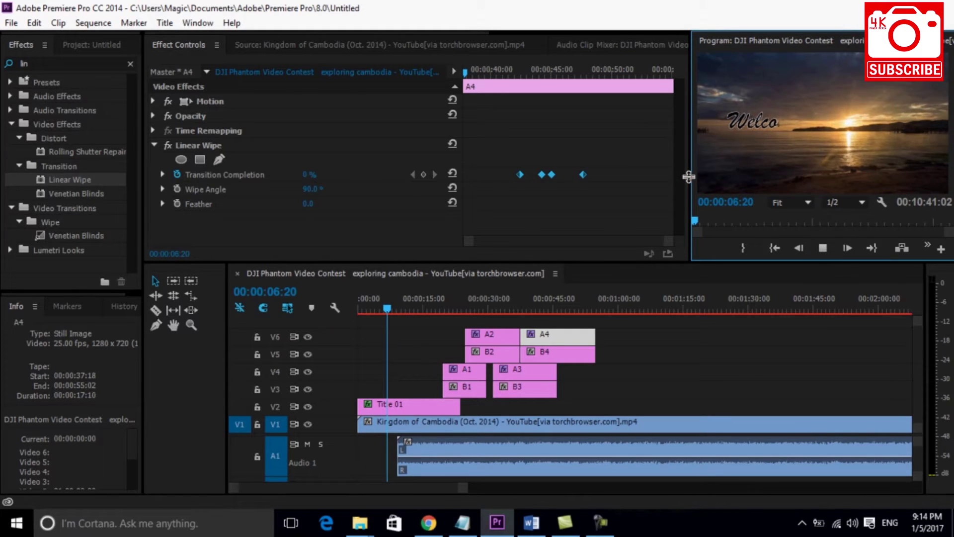
{"action": "left_click_drag", "start_coordinate": [688, 176], "coordinate": [473, 238]}
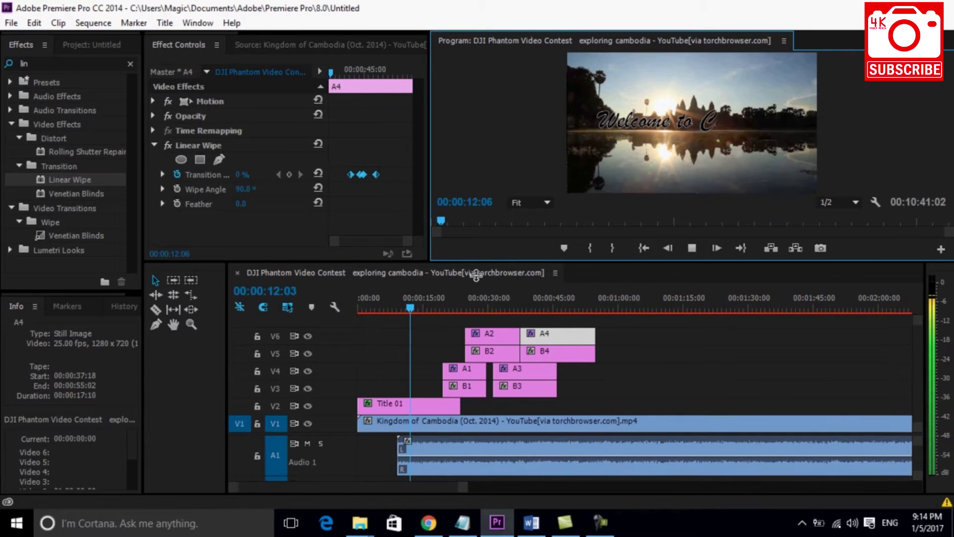
{"action": "left_click_drag", "start_coordinate": [476, 288], "coordinate": [476, 287]}
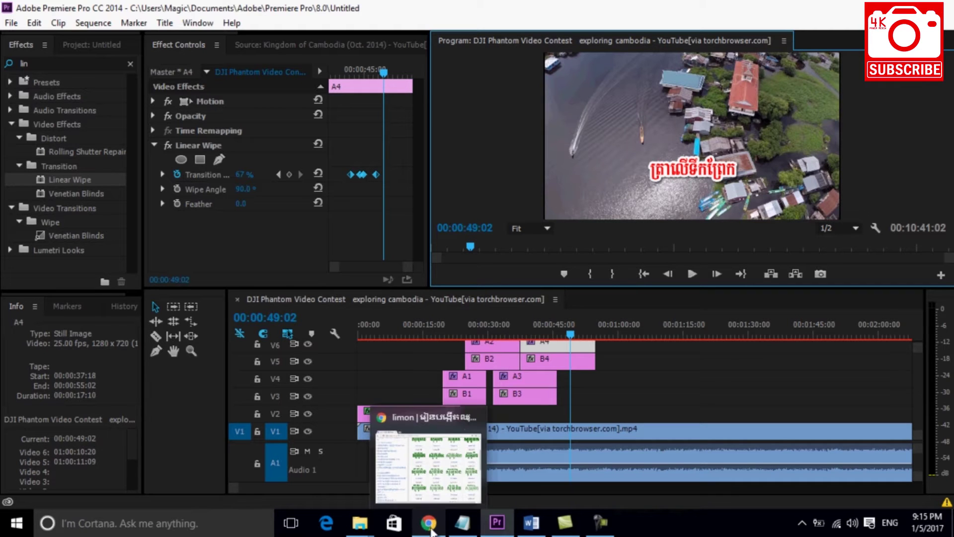
Restore the cen.com.kh Limon font page in Chrome and scroll through the R1–S7 variants.
{"action": "left_click", "coordinate": [430, 531]}
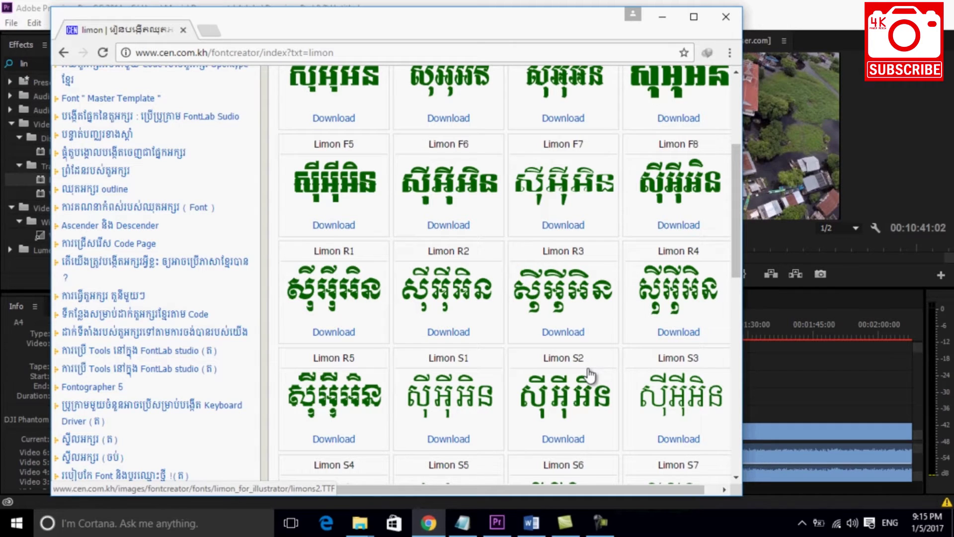
{"action": "scroll", "coordinate": [589, 374], "scroll_direction": "down", "scroll_amount": 1}
{"action": "scroll", "coordinate": [589, 373], "scroll_direction": "up", "scroll_amount": 3}
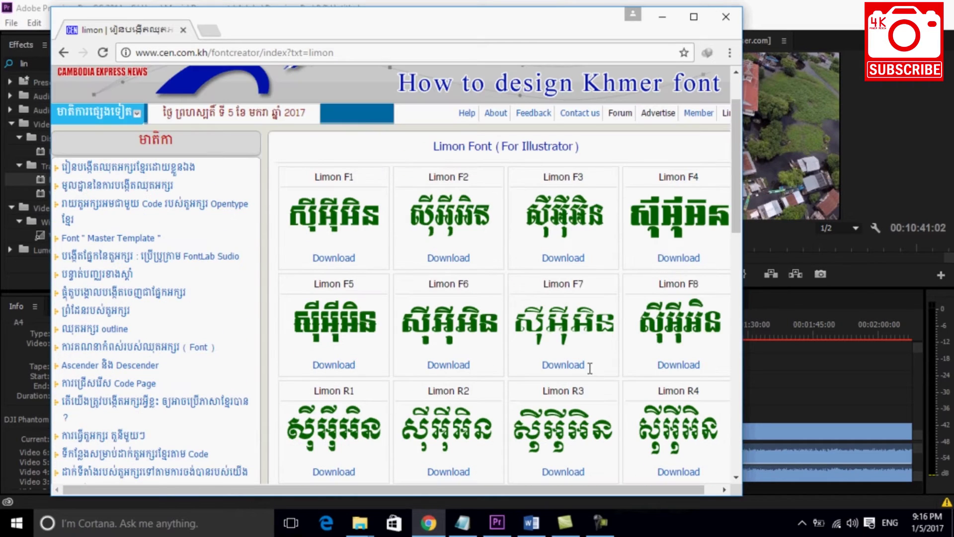
{"action": "scroll", "coordinate": [500, 326], "scroll_direction": "down", "scroll_amount": 1}
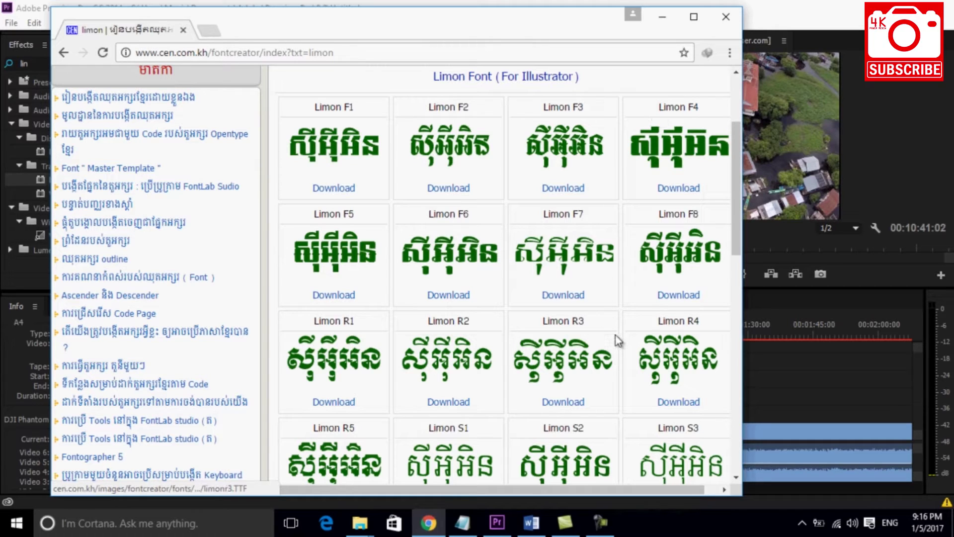
{"action": "scroll", "coordinate": [616, 342], "scroll_direction": "down", "scroll_amount": 3}
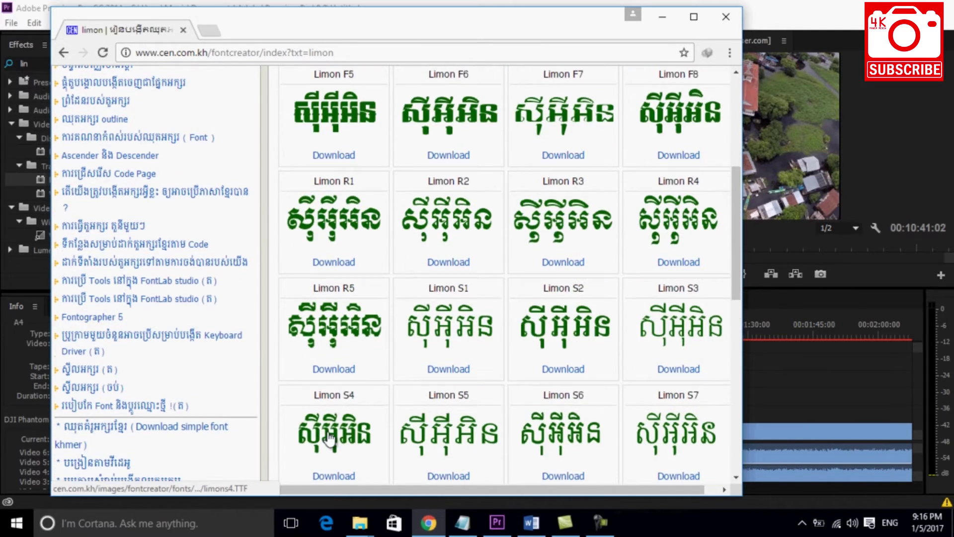
{"action": "scroll", "coordinate": [325, 437], "scroll_direction": "down", "scroll_amount": 2}
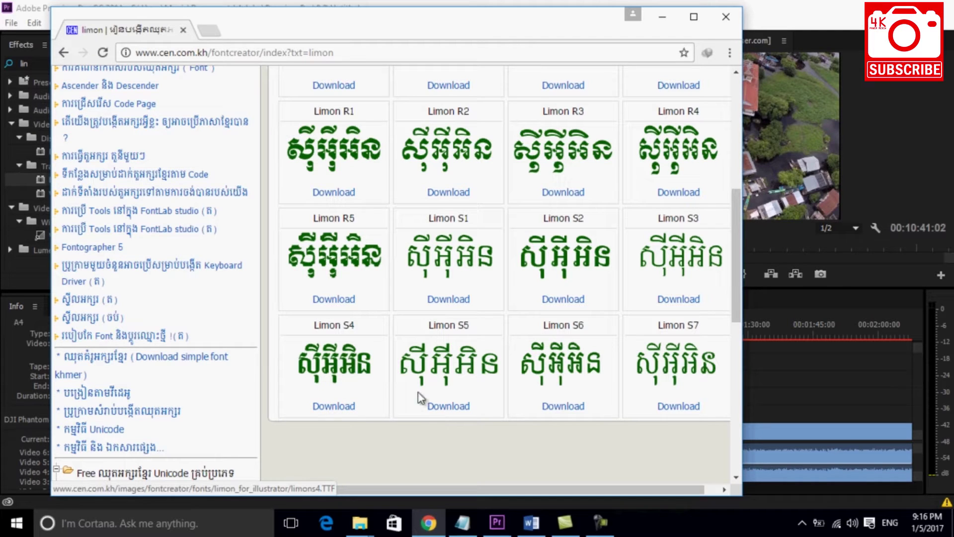
{"action": "mouse_move", "coordinate": [358, 531]}
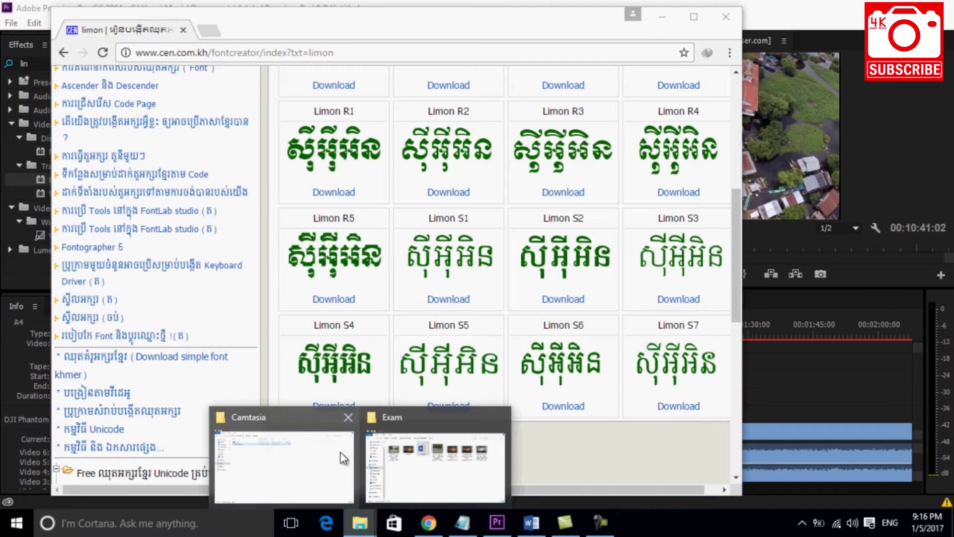
Locate the downloaded limonf4 TrueType font in the Downloads folder, then return to Premiere Pro.
{"action": "left_click", "coordinate": [385, 464]}
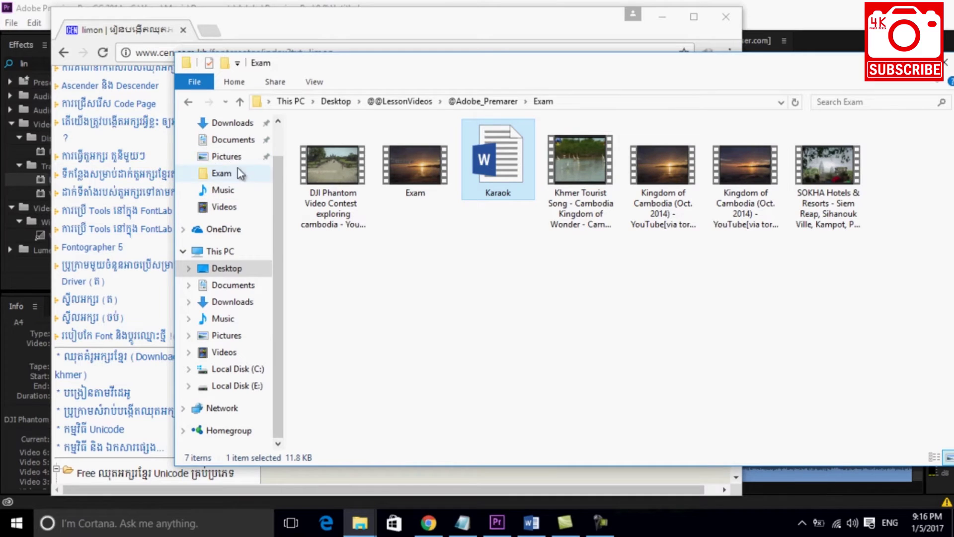
{"action": "left_click", "coordinate": [234, 141]}
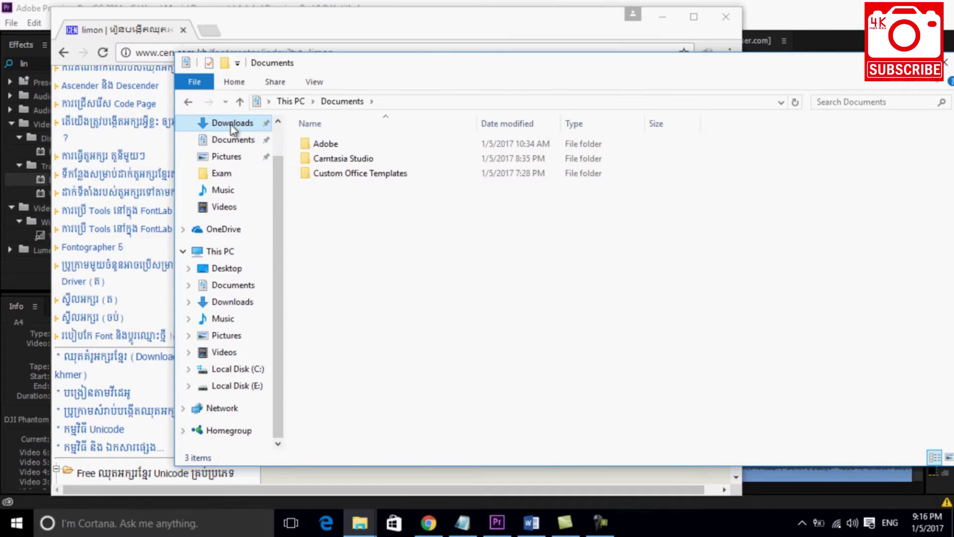
{"action": "left_click", "coordinate": [230, 124]}
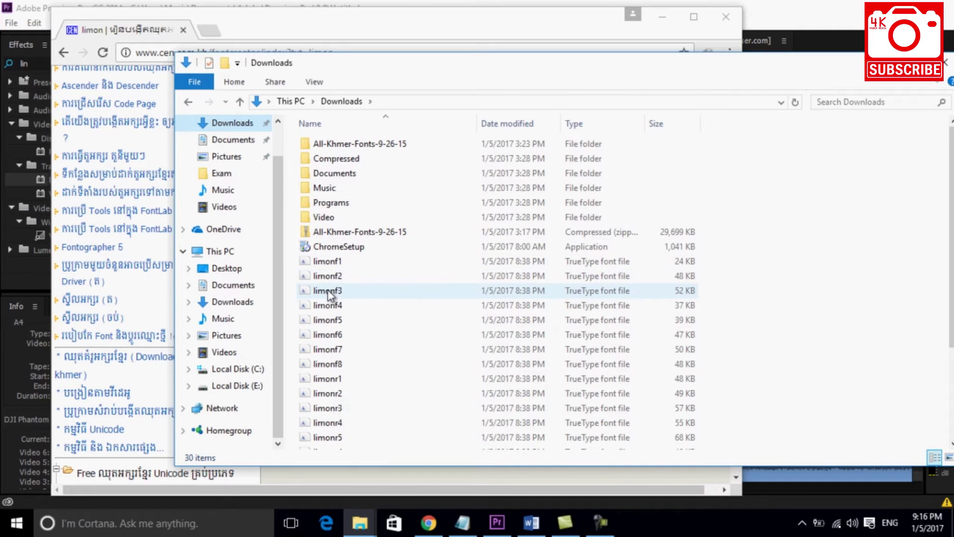
{"action": "left_click", "coordinate": [334, 309]}
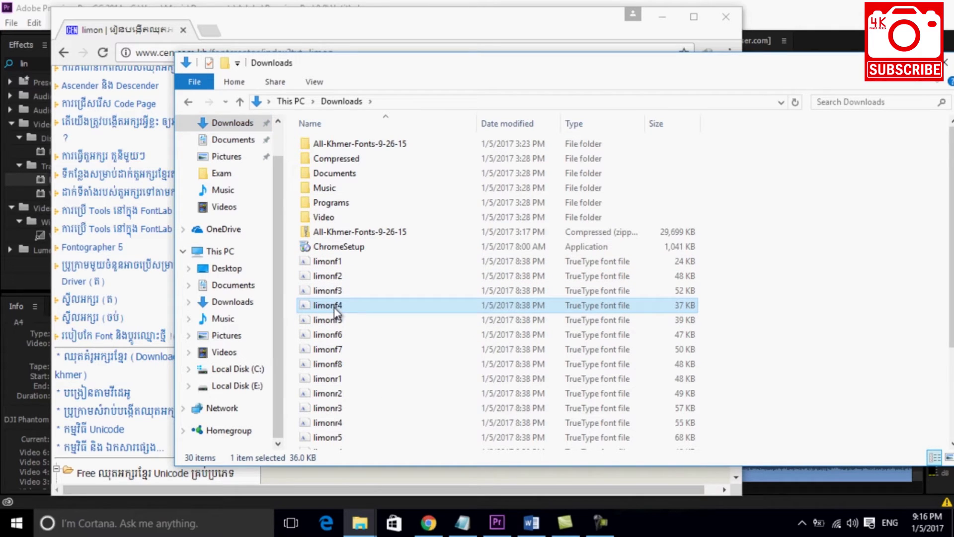
{"action": "right_click", "coordinate": [335, 310]}
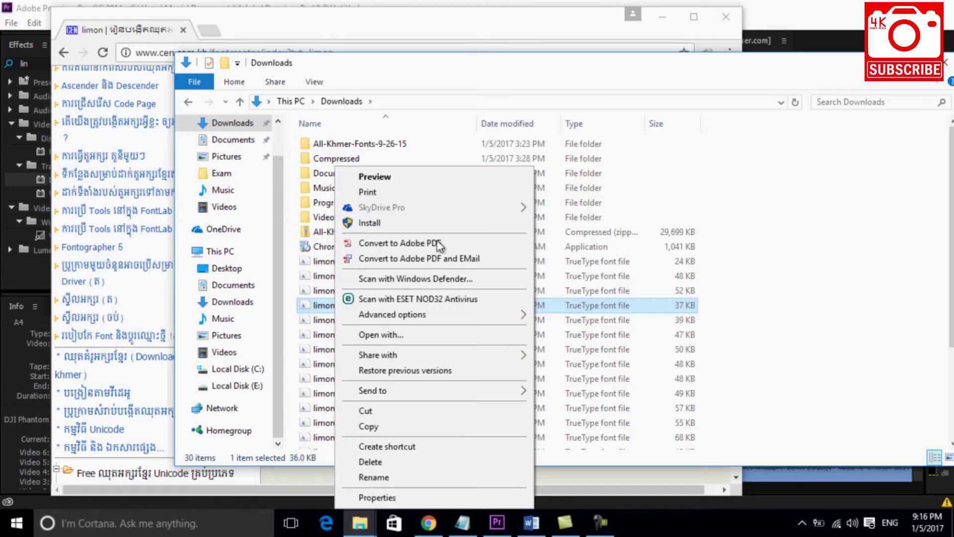
{"action": "left_click", "coordinate": [495, 523]}
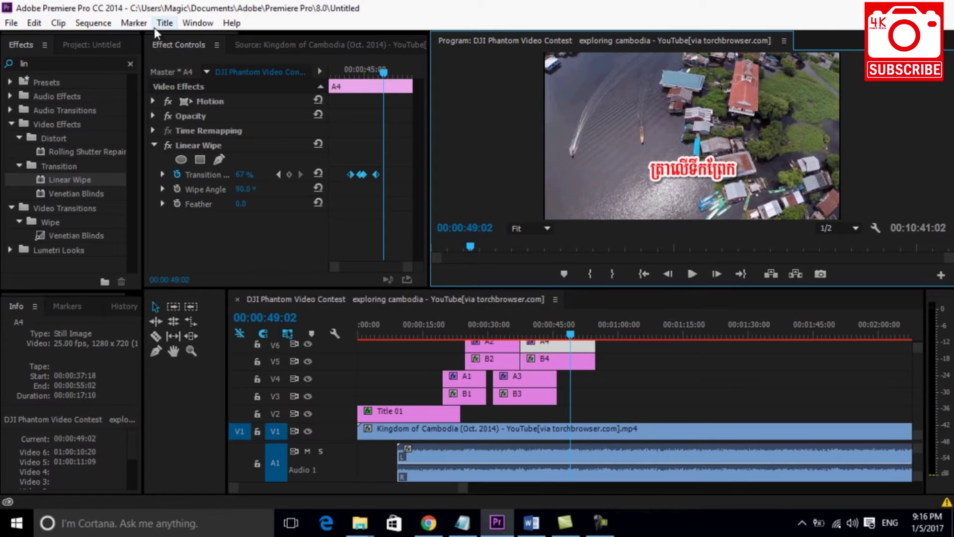
Create Sequence 01 from the HDV 720p24 preset via File > New > Sequence.
{"action": "left_click", "coordinate": [85, 22]}
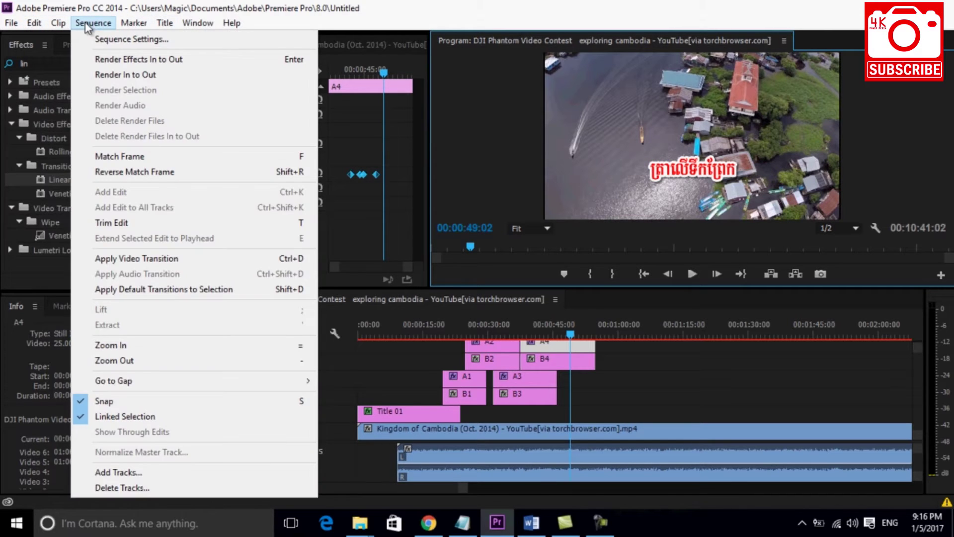
{"action": "left_click", "coordinate": [11, 23]}
{"action": "left_click", "coordinate": [12, 23]}
{"action": "mouse_move", "coordinate": [33, 37]}
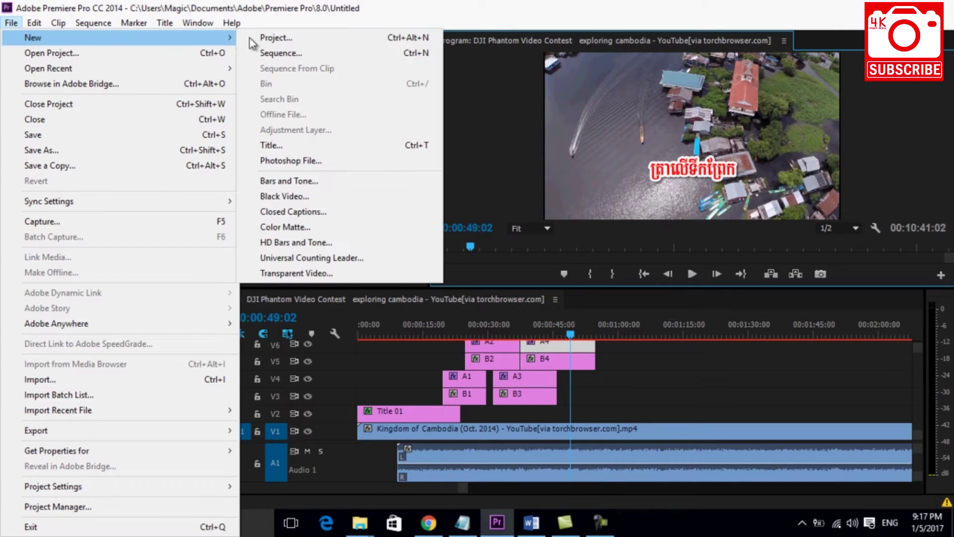
{"action": "left_click", "coordinate": [293, 49]}
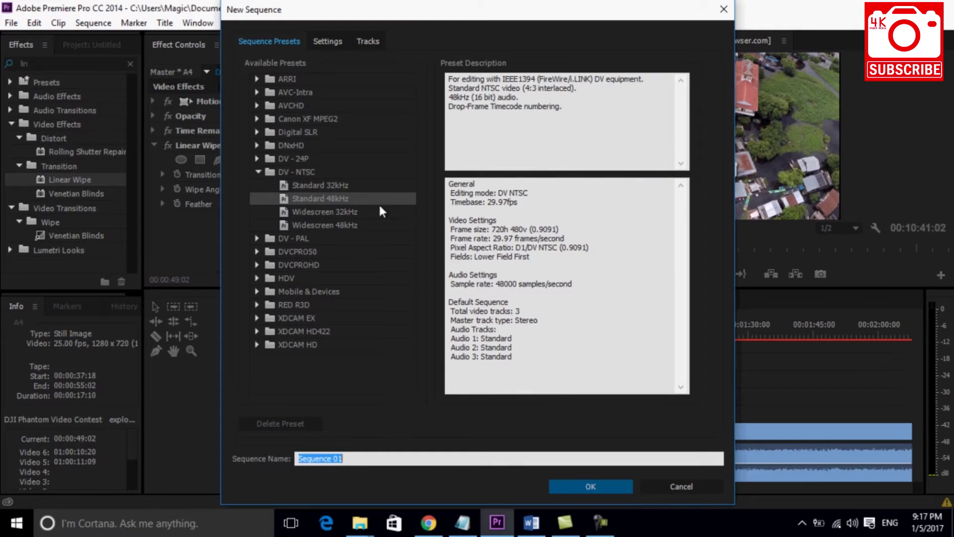
{"action": "left_click", "coordinate": [257, 278]}
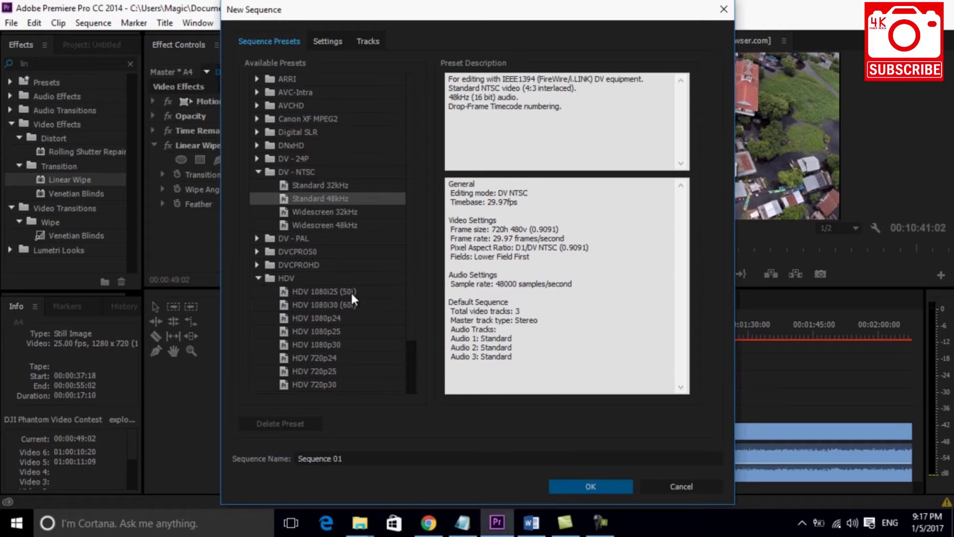
{"action": "left_click_drag", "start_coordinate": [413, 263], "coordinate": [410, 297]}
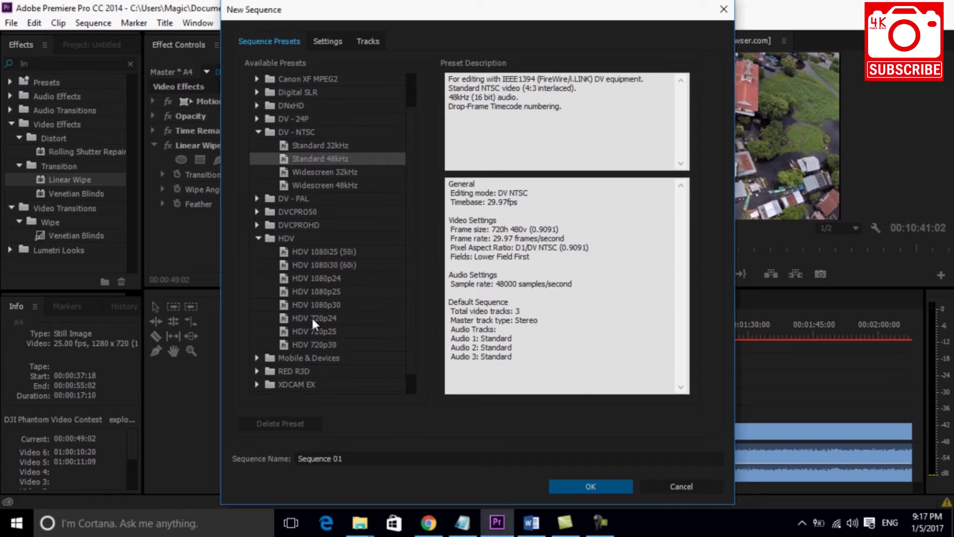
{"action": "left_click", "coordinate": [312, 318]}
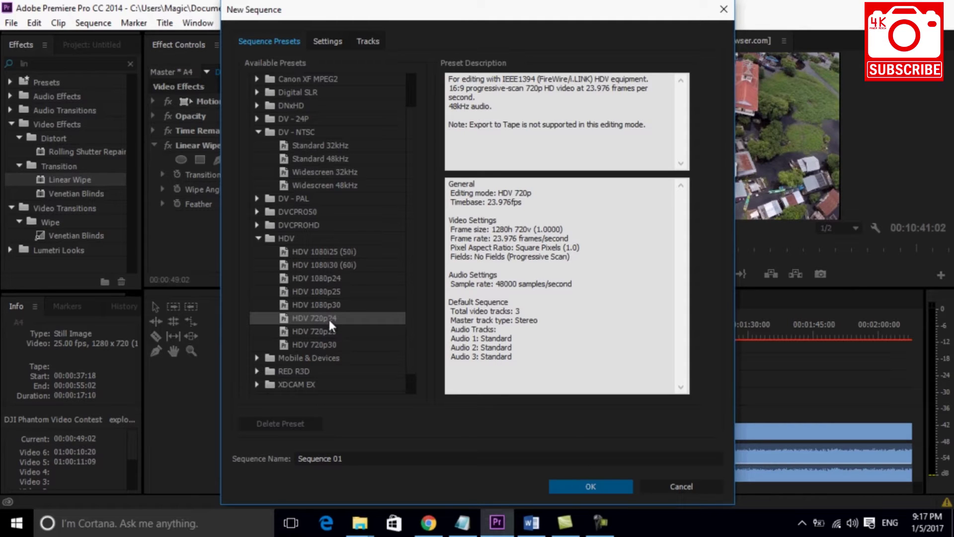
{"action": "left_click", "coordinate": [587, 487]}
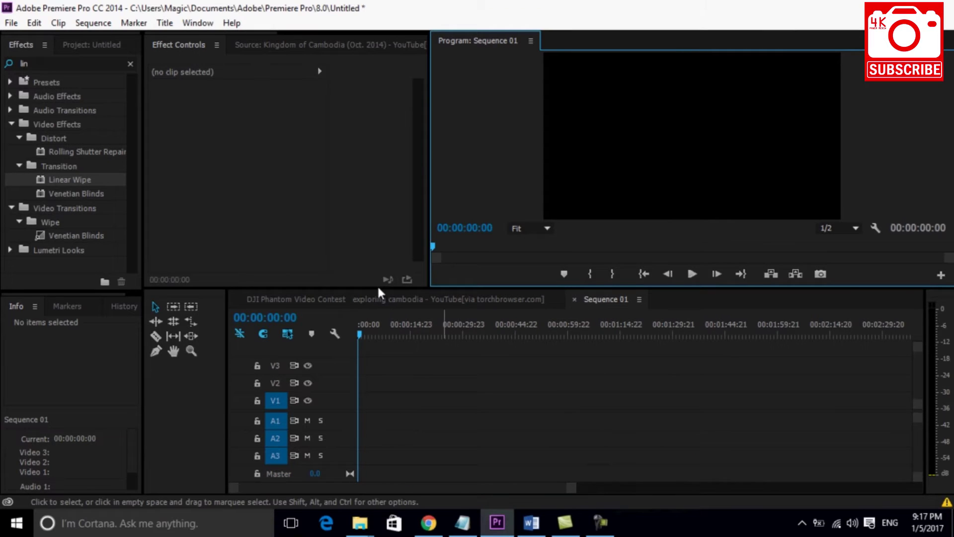
Widen the Project panel and load the Khmer Tourist Song clip into the Source Monitor.
{"action": "left_click", "coordinate": [95, 45]}
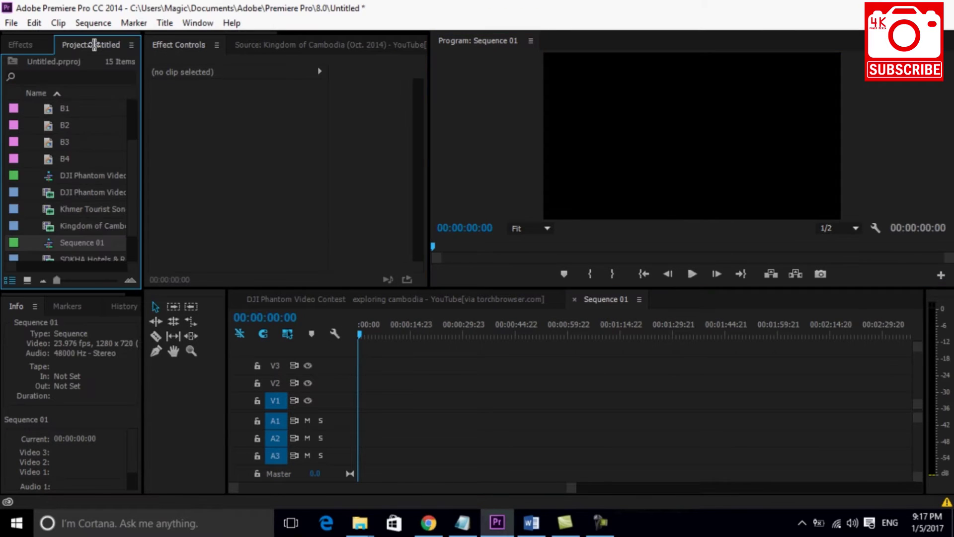
{"action": "left_click_drag", "start_coordinate": [143, 137], "coordinate": [323, 128]}
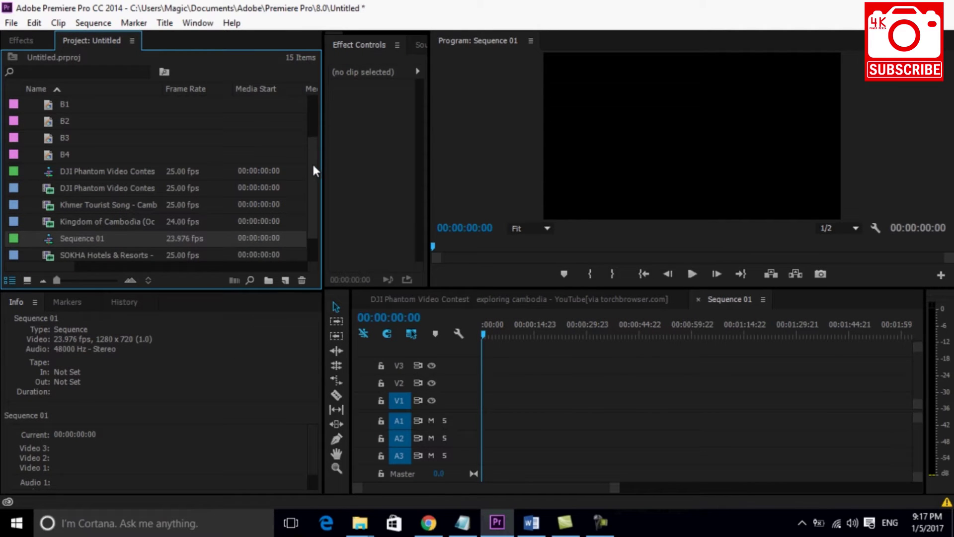
{"action": "left_click_drag", "start_coordinate": [312, 165], "coordinate": [312, 180]}
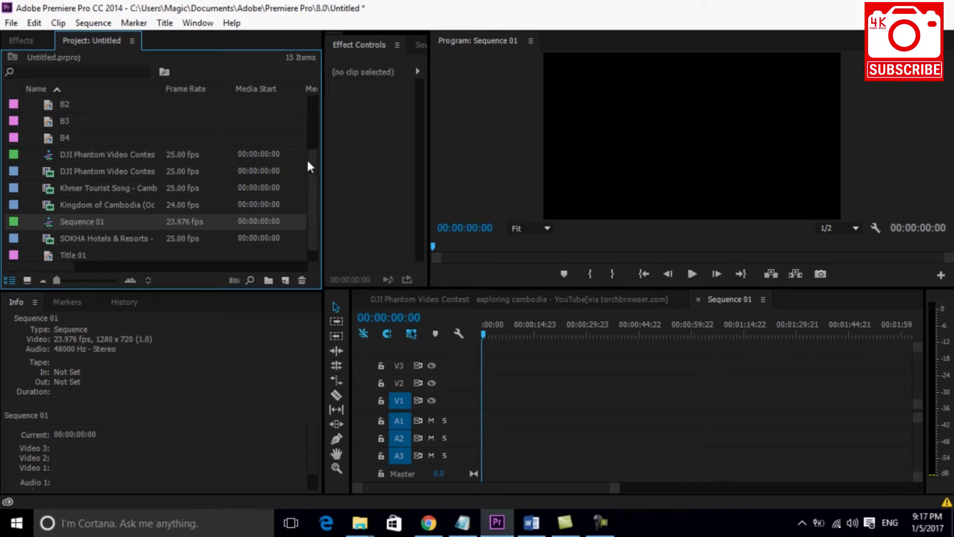
{"action": "left_click_drag", "start_coordinate": [309, 163], "coordinate": [311, 175]}
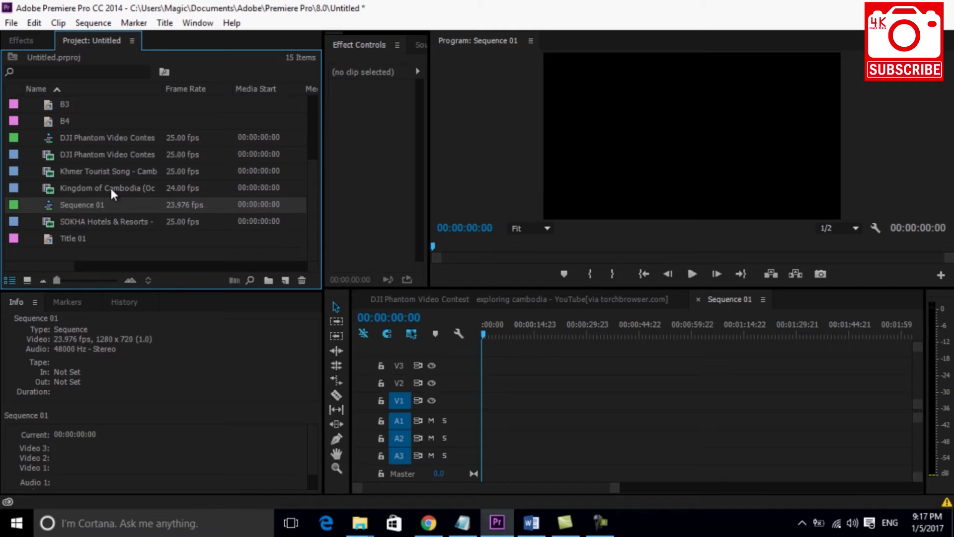
{"action": "left_click", "coordinate": [111, 171]}
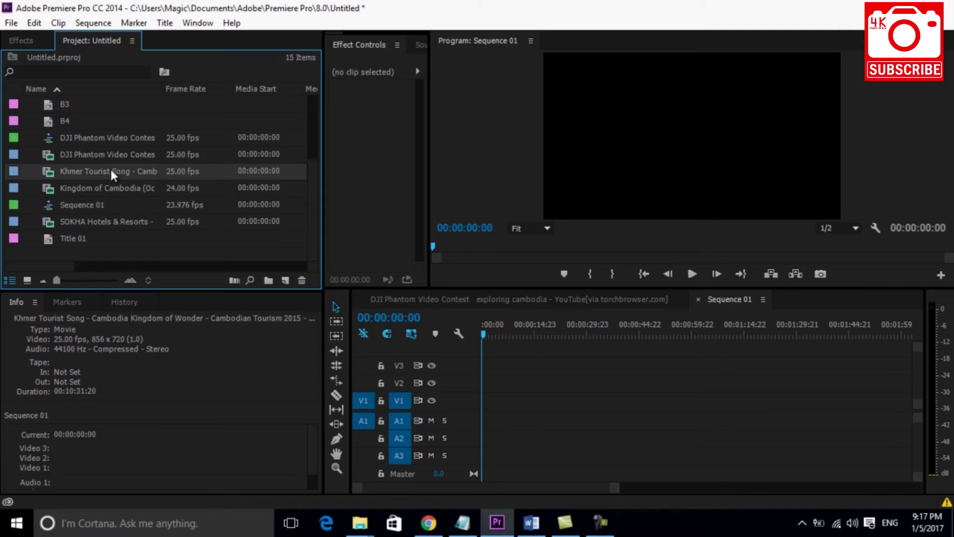
{"action": "double_click", "coordinate": [42, 170]}
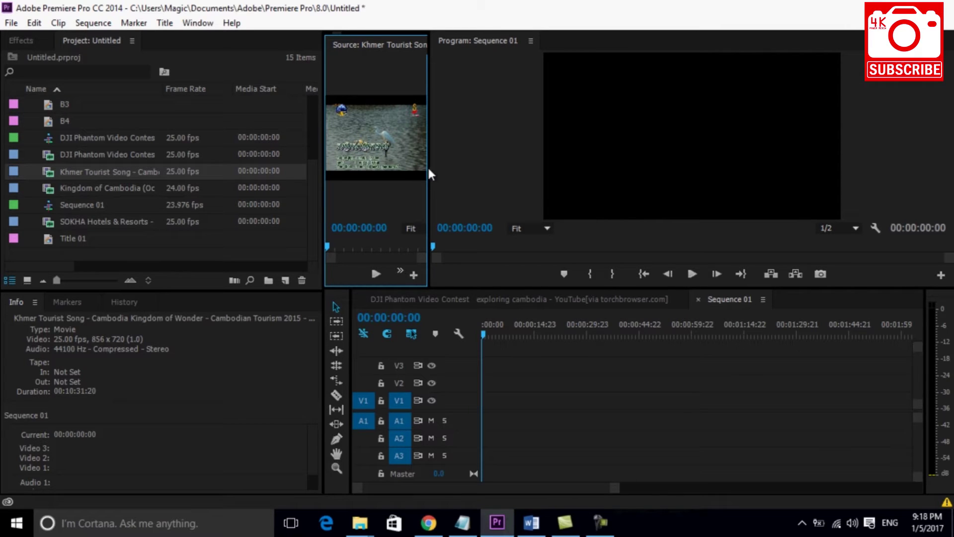
Place only the Khmer Tourist Song audio on A1, shifted to start around 00:00:13:00.
{"action": "left_click_drag", "start_coordinate": [430, 170], "coordinate": [614, 189]}
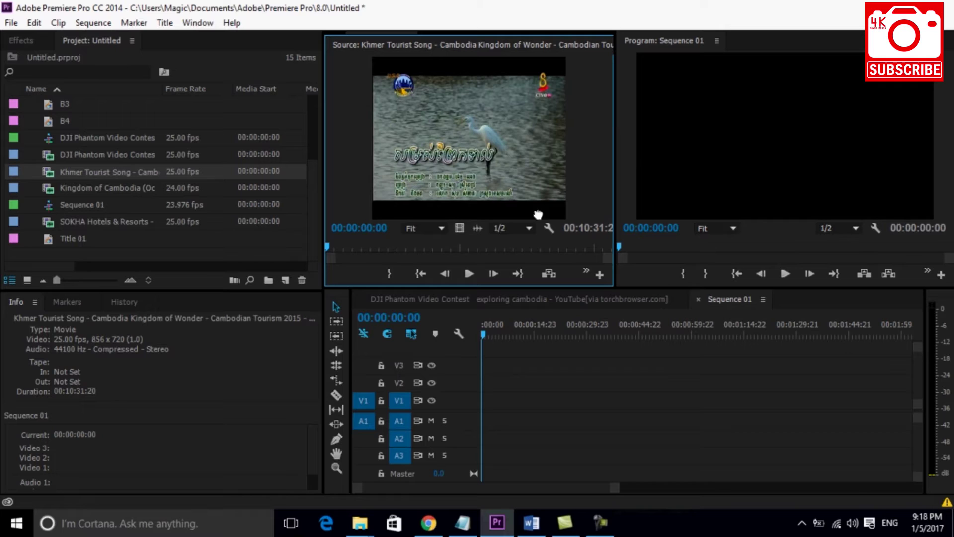
{"action": "left_click_drag", "start_coordinate": [477, 228], "coordinate": [496, 447]}
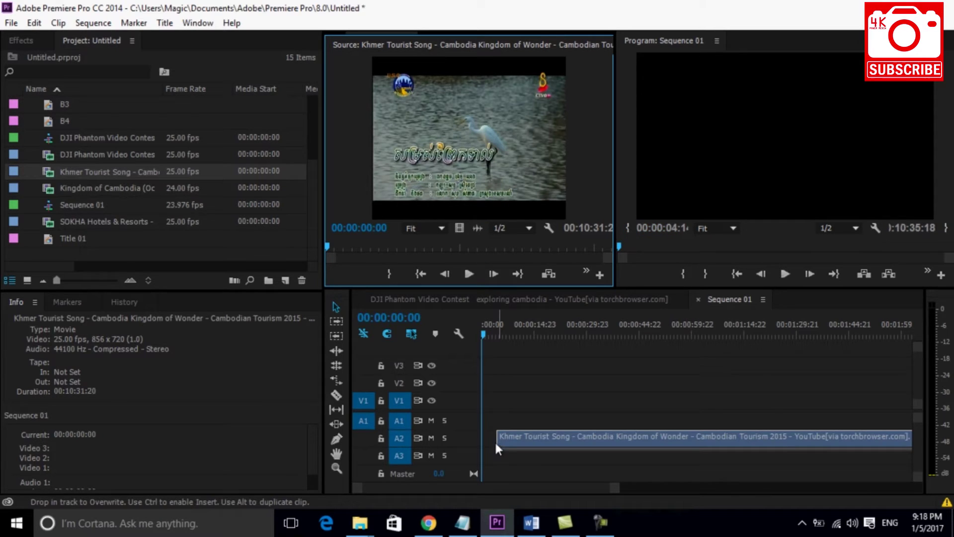
{"action": "left_click_drag", "start_coordinate": [493, 440], "coordinate": [480, 417]}
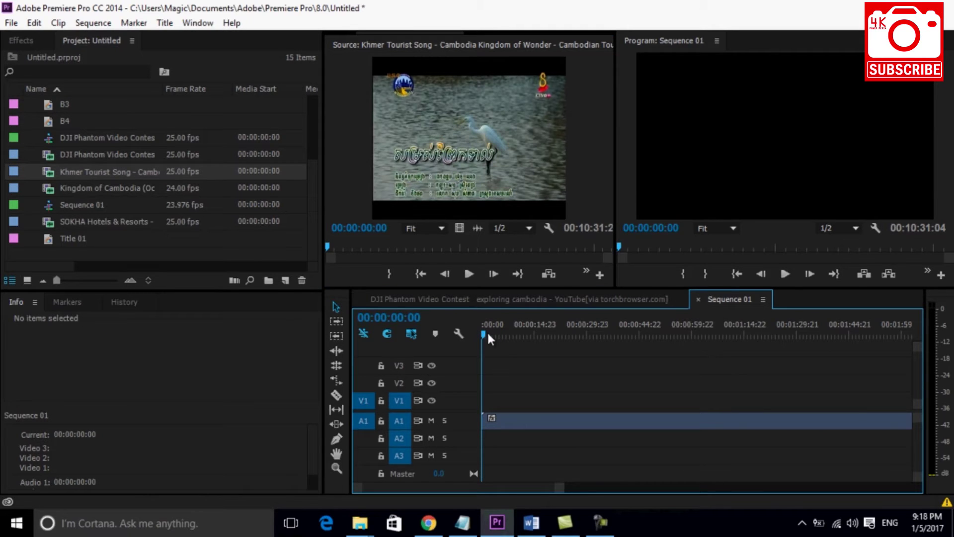
{"action": "left_click_drag", "start_coordinate": [505, 336], "coordinate": [527, 332]}
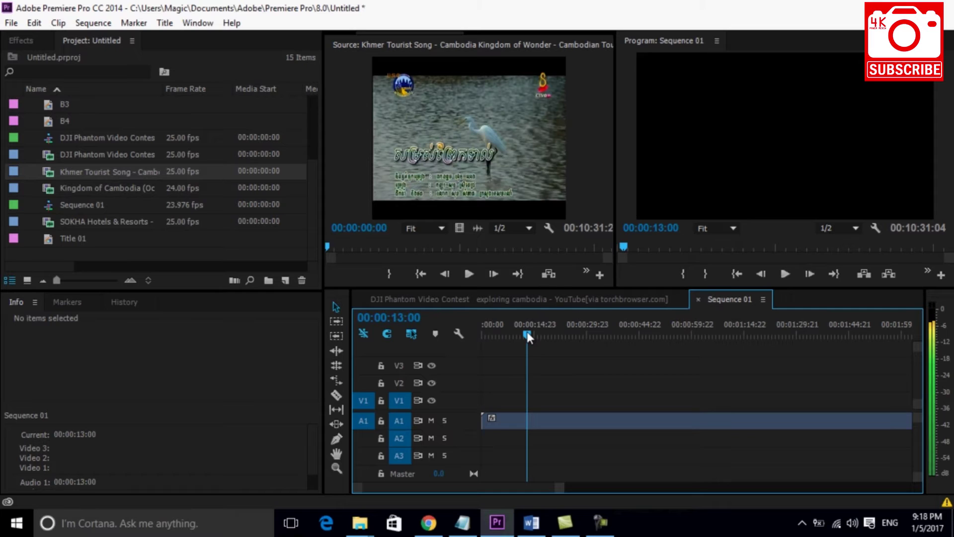
{"action": "left_click_drag", "start_coordinate": [532, 421], "coordinate": [598, 420]}
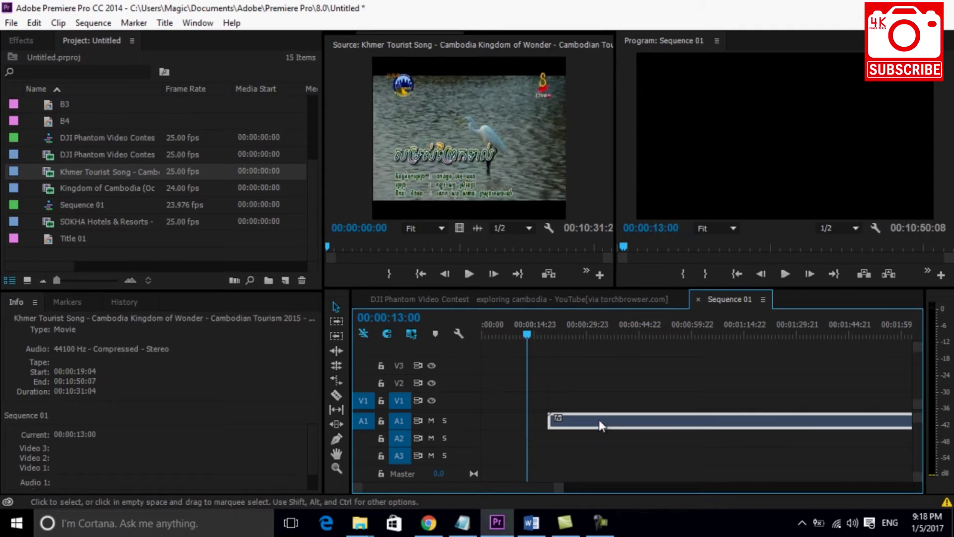
{"action": "left_click", "coordinate": [535, 334]}
{"action": "left_click_drag", "start_coordinate": [553, 340], "coordinate": [532, 339]}
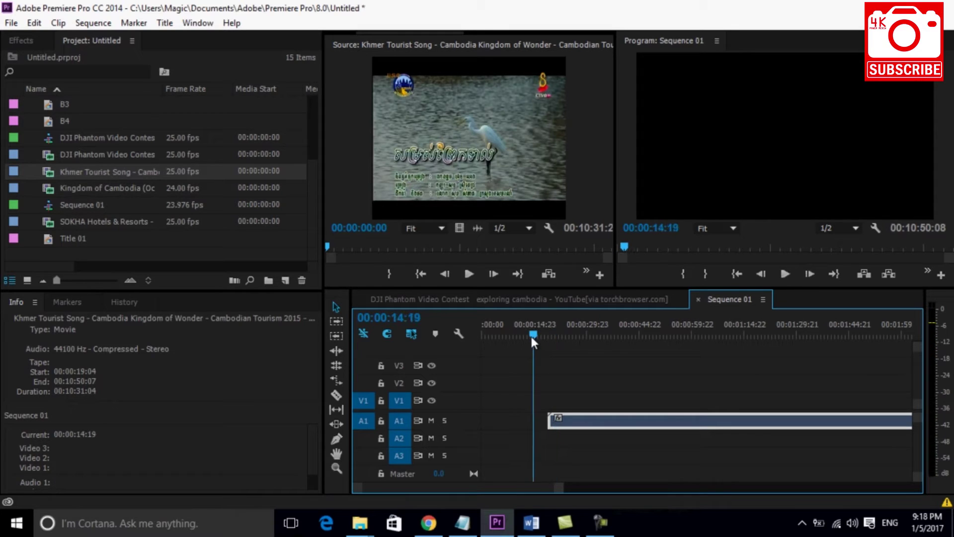
Add only the Kingdom of Cambodia video to V1 and return the playhead to the start.
{"action": "double_click", "coordinate": [51, 154]}
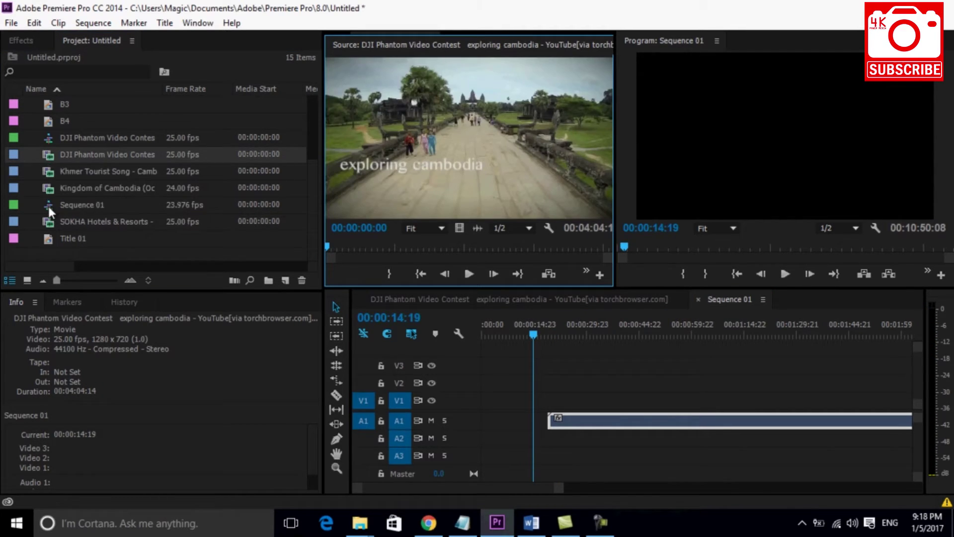
{"action": "double_click", "coordinate": [47, 187]}
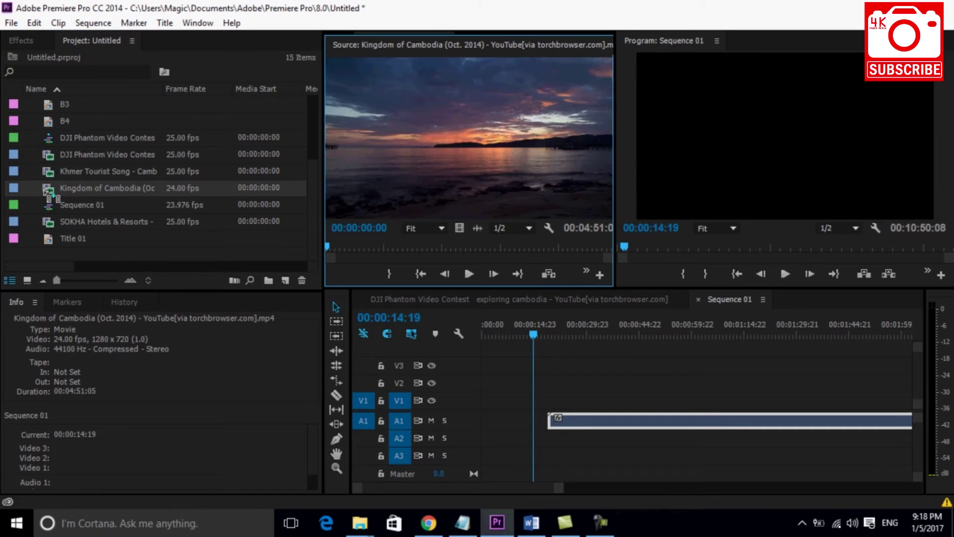
{"action": "mouse_move", "coordinate": [460, 227]}
{"action": "left_mouse_down"}
{"action": "mouse_move", "coordinate": [499, 407]}
{"action": "mouse_move", "coordinate": [480, 403]}
{"action": "left_mouse_up"}
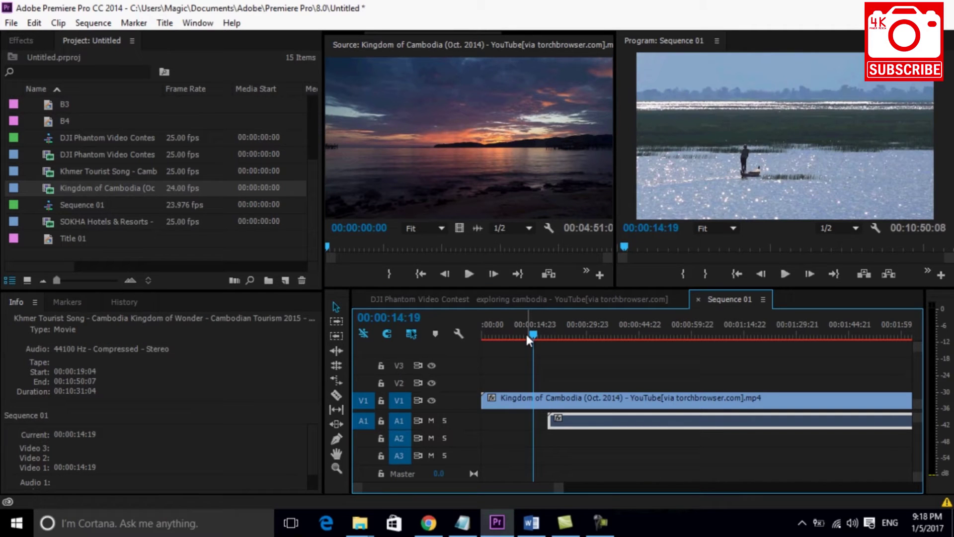
{"action": "left_click_drag", "start_coordinate": [532, 334], "coordinate": [466, 337]}
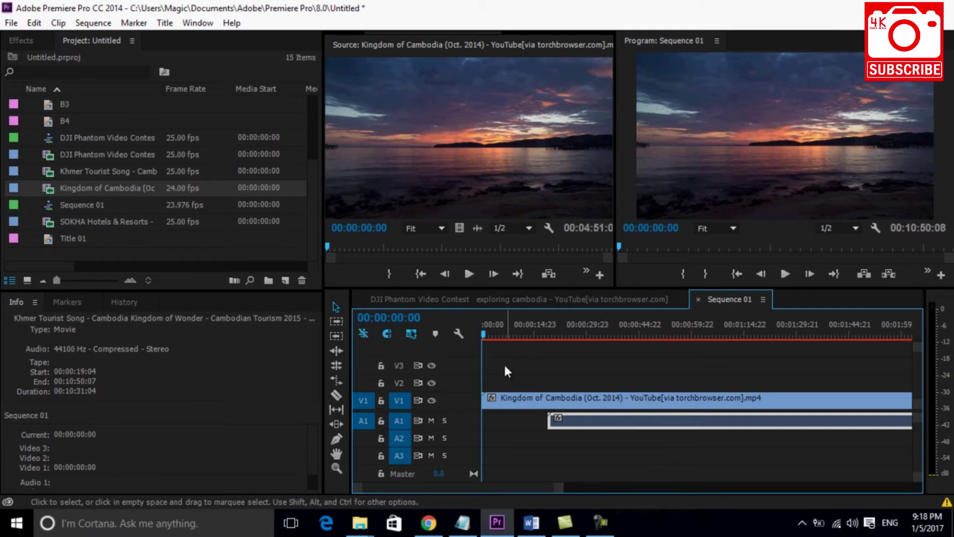
Start a new default still title named 'Welcome to Cambodia'.
{"action": "left_click", "coordinate": [163, 26]}
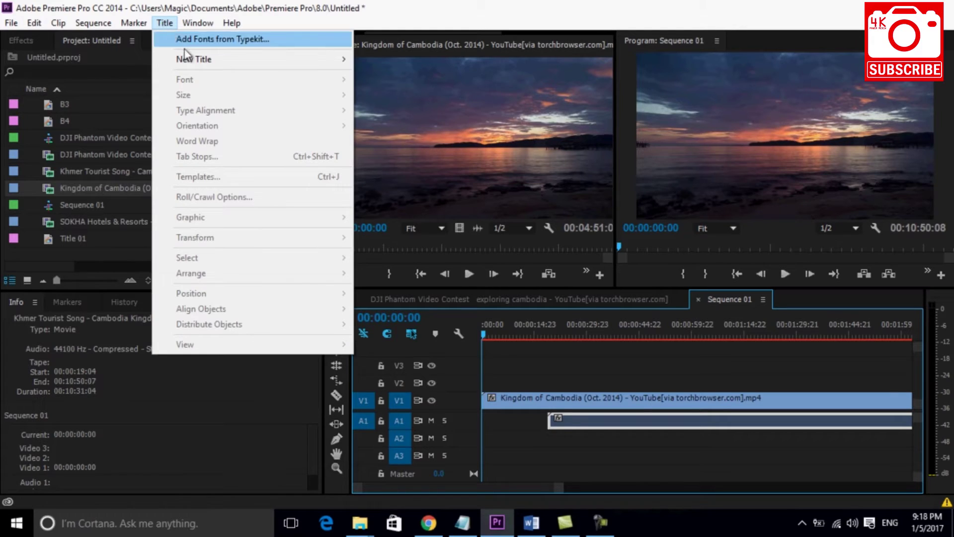
{"action": "mouse_move", "coordinate": [195, 58]}
{"action": "left_click", "coordinate": [425, 59]}
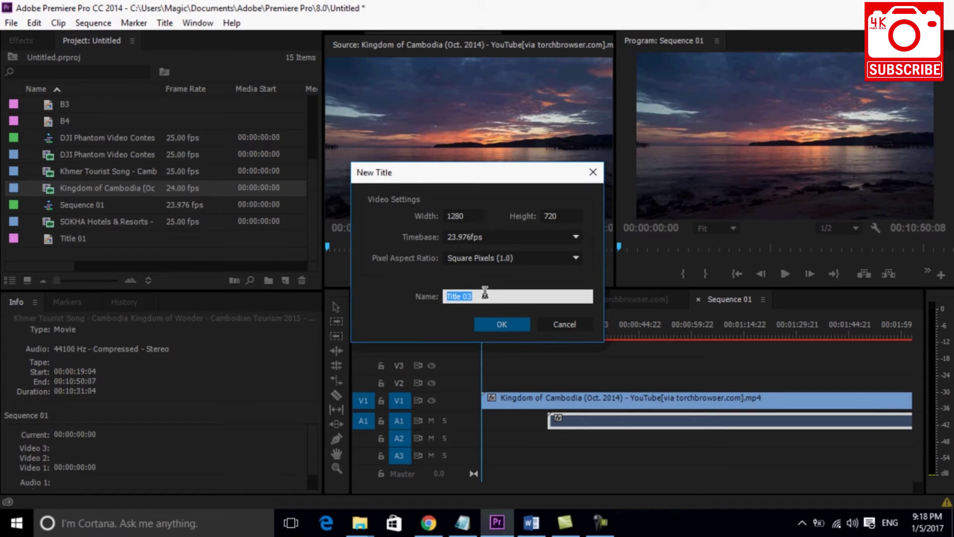
{"action": "type", "text": "Wel"}
{"action": "type", "text": "co"}
{"action": "key", "text": "BackSpace"}
{"action": "key", "text": "BackSpace"}
{"action": "key", "text": "BackSpace"}
{"action": "type", "text": "to Cambodia"}
{"action": "left_click", "coordinate": [493, 323]}
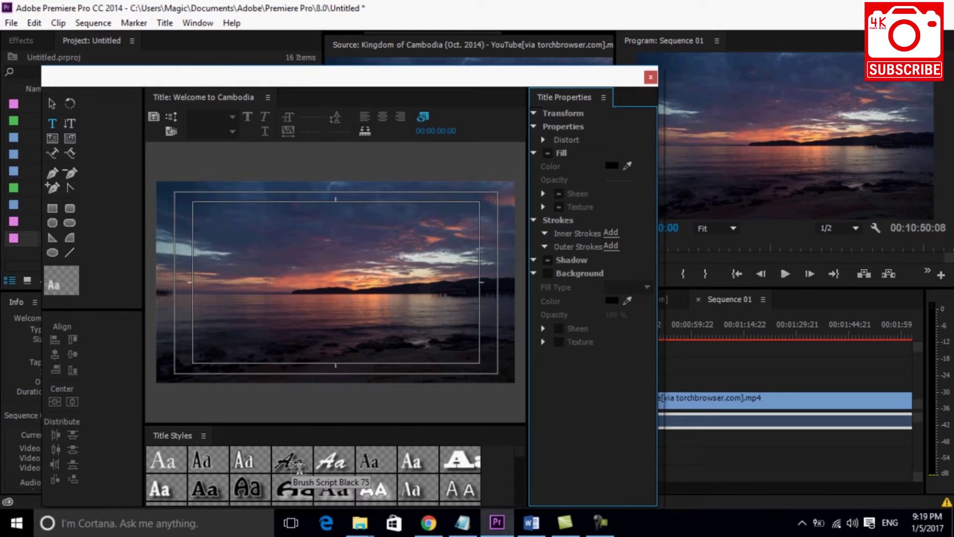
Type 'Welcome to Cambodia' in Brush Script, enlarge it to size 104, centre it both ways.
{"action": "left_click", "coordinate": [298, 464]}
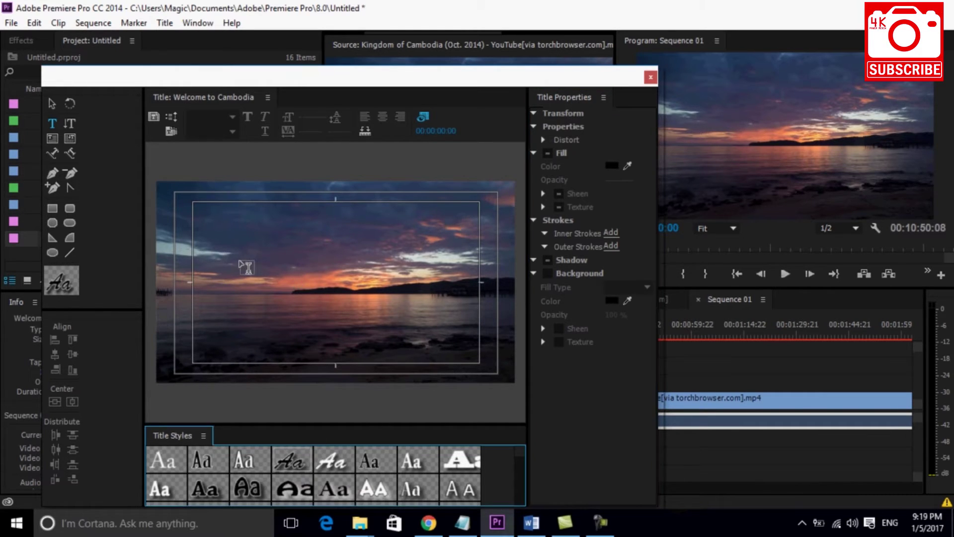
{"action": "left_click", "coordinate": [199, 268]}
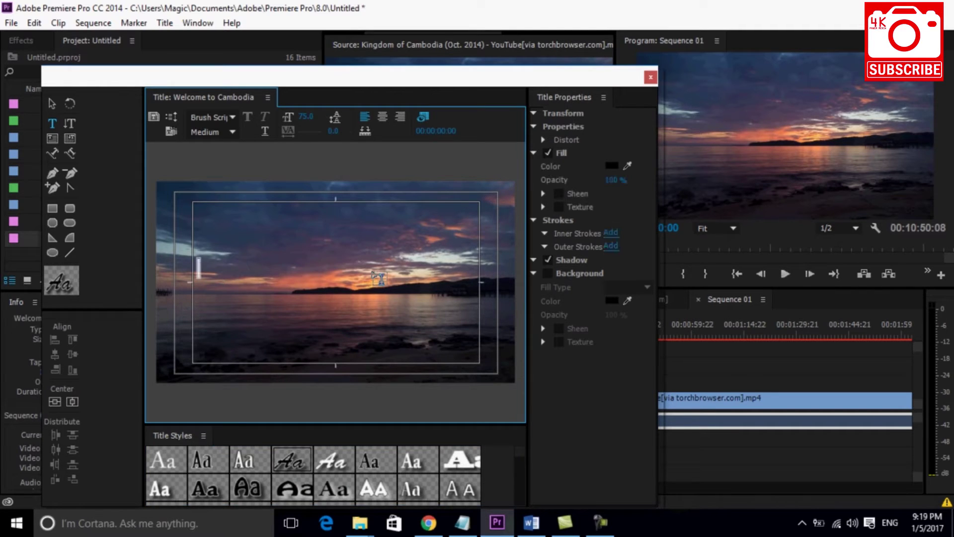
{"action": "type", "text": "W"}
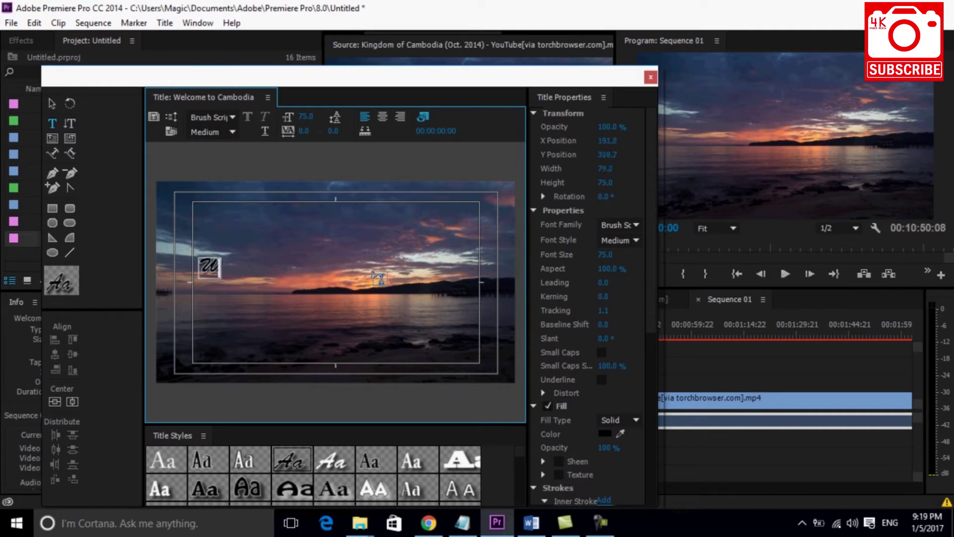
{"action": "type", "text": "elc"}
{"action": "type", "text": "ome to Cambodia"}
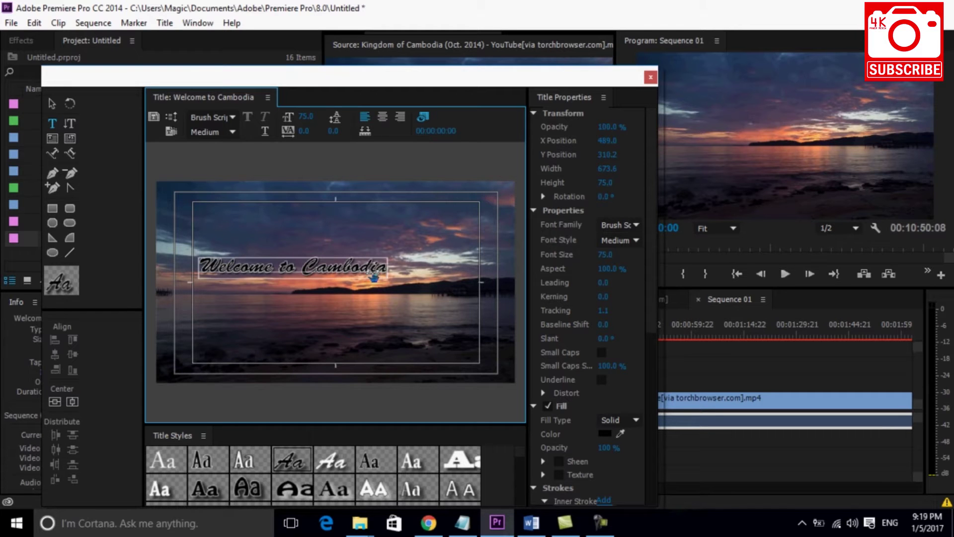
{"action": "left_click", "coordinate": [54, 105]}
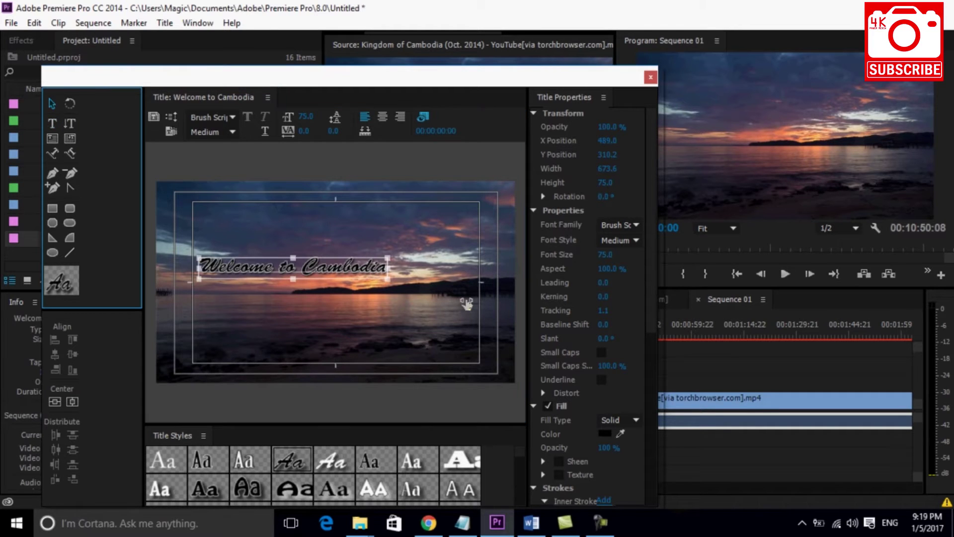
{"action": "mouse_move", "coordinate": [600, 262]}
{"action": "left_mouse_down"}
{"action": "mouse_move", "coordinate": [651, 265]}
{"action": "mouse_move", "coordinate": [621, 264]}
{"action": "mouse_move", "coordinate": [630, 256]}
{"action": "left_mouse_up"}
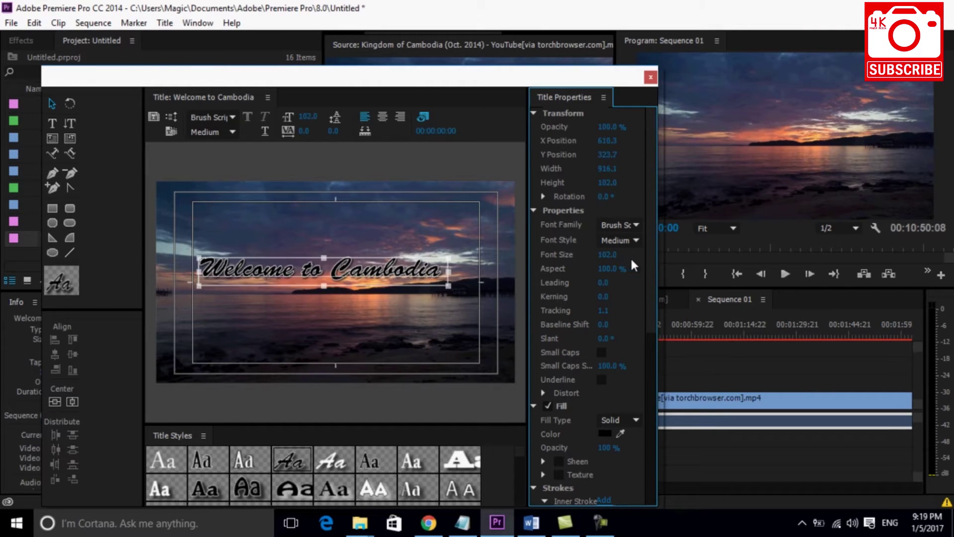
{"action": "left_click", "coordinate": [54, 403]}
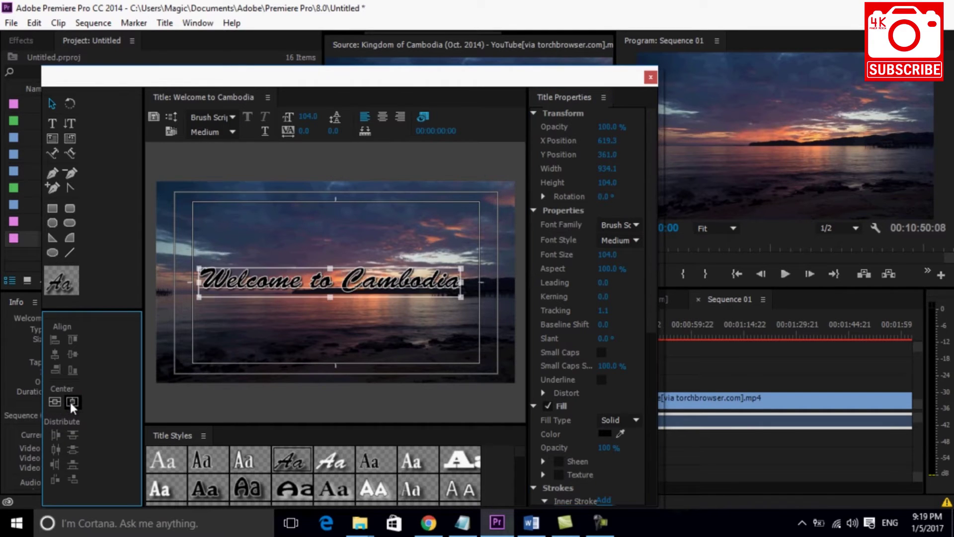
{"action": "left_click", "coordinate": [71, 403]}
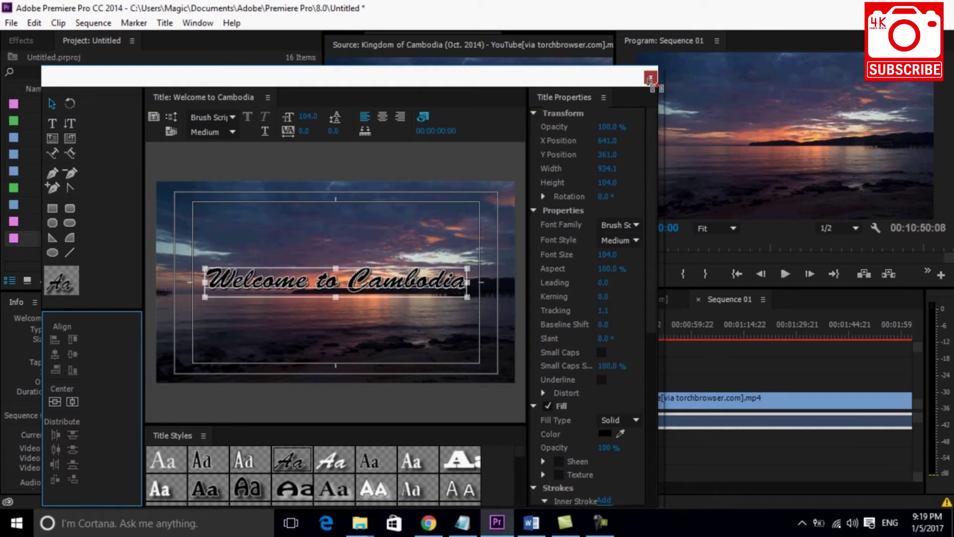
{"action": "left_click_drag", "start_coordinate": [527, 143], "coordinate": [544, 143]}
{"action": "key", "text": "ctrl+w"}
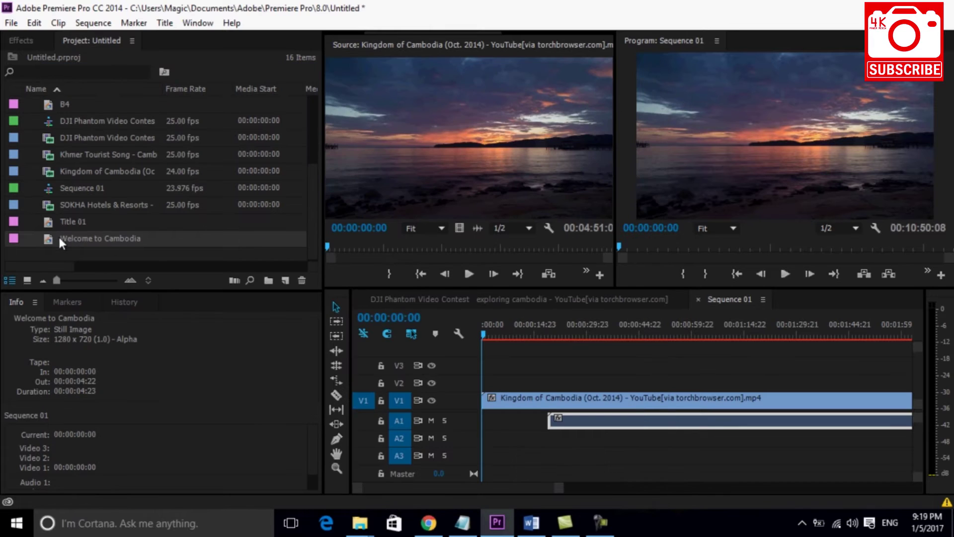
Put the Welcome to Cambodia title on V2 at the start, lengthened to 00:00:11:23, and preview it.
{"action": "left_click_drag", "start_coordinate": [113, 240], "coordinate": [478, 383]}
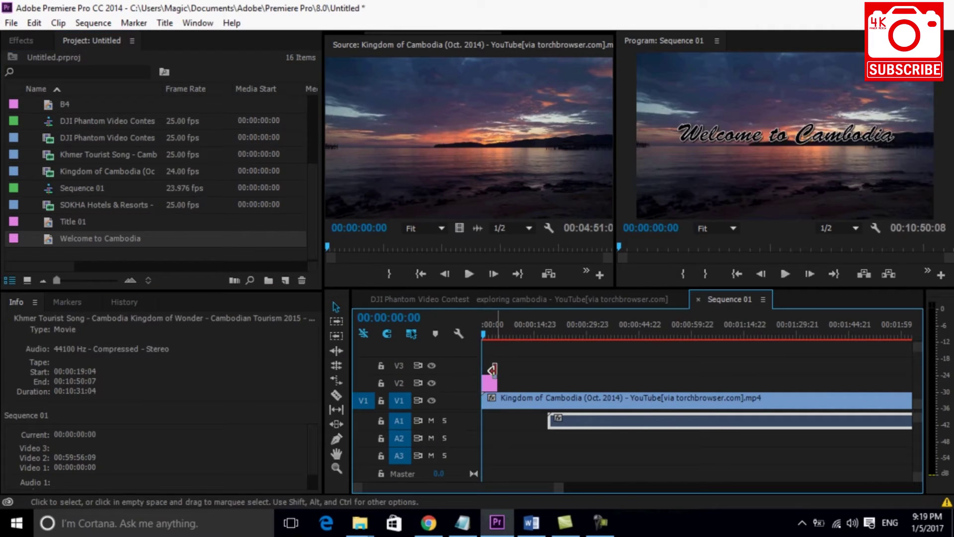
{"action": "left_click_drag", "start_coordinate": [491, 382], "coordinate": [519, 388]}
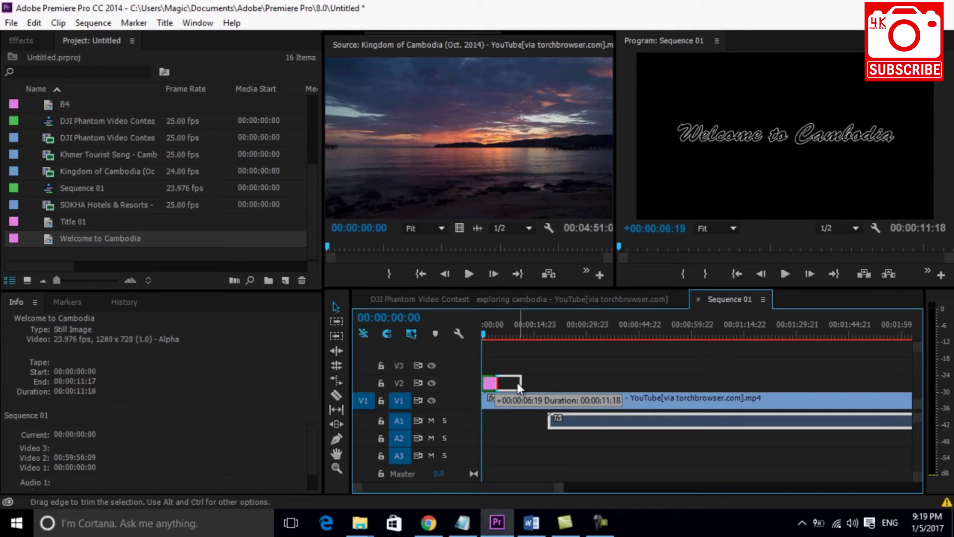
{"action": "left_click_drag", "start_coordinate": [517, 384], "coordinate": [519, 383]}
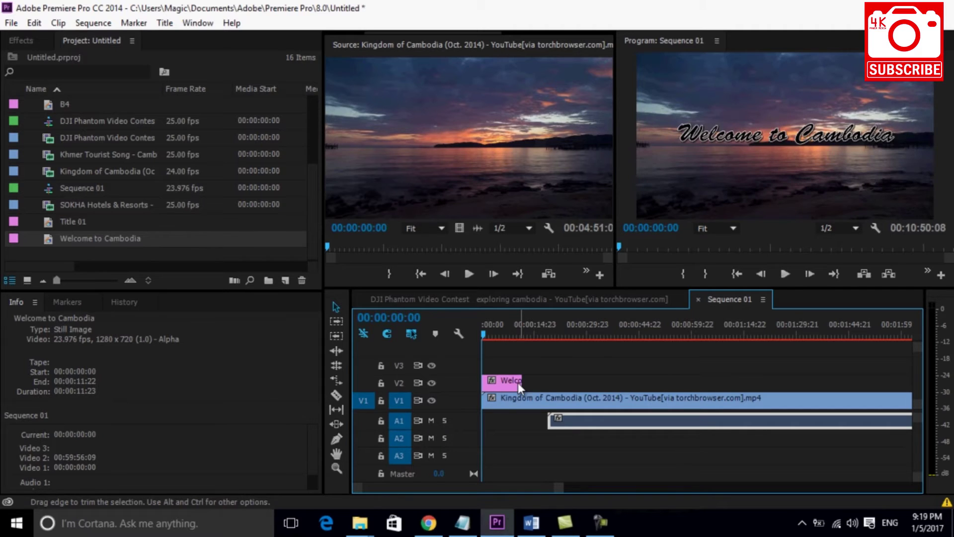
{"action": "left_click", "coordinate": [784, 274]}
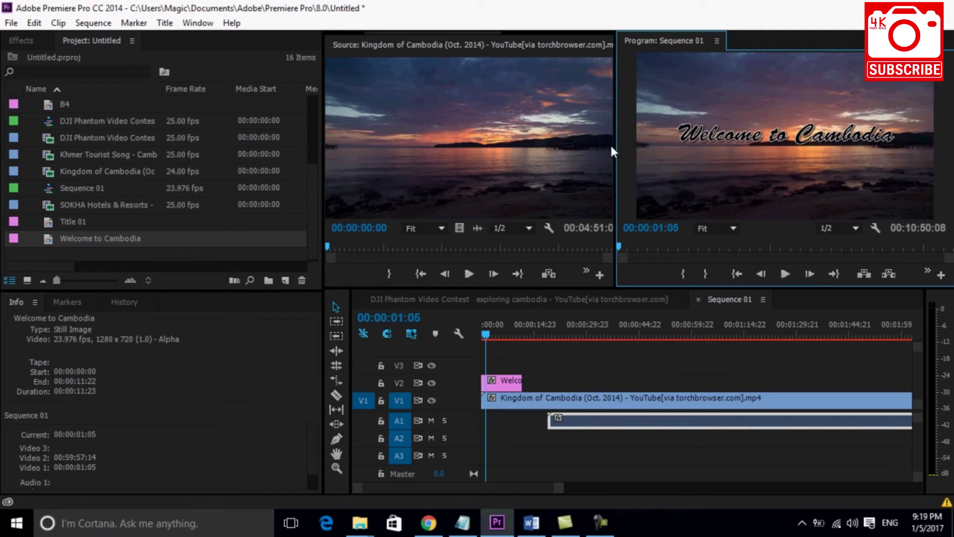
{"action": "left_click", "coordinate": [25, 40]}
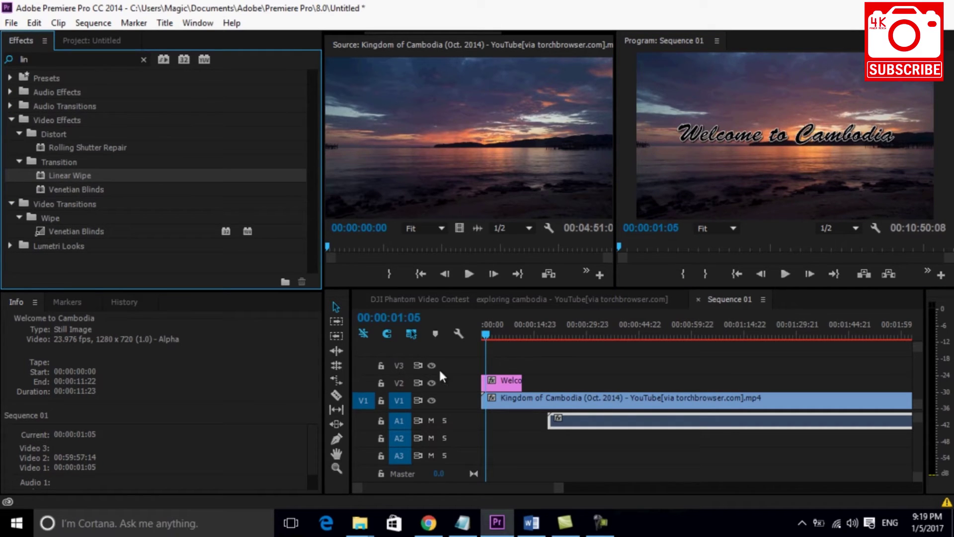
Select the Welcome to Cambodia title clip, opening and closing it in the Titler unchanged.
{"action": "left_click", "coordinate": [508, 386]}
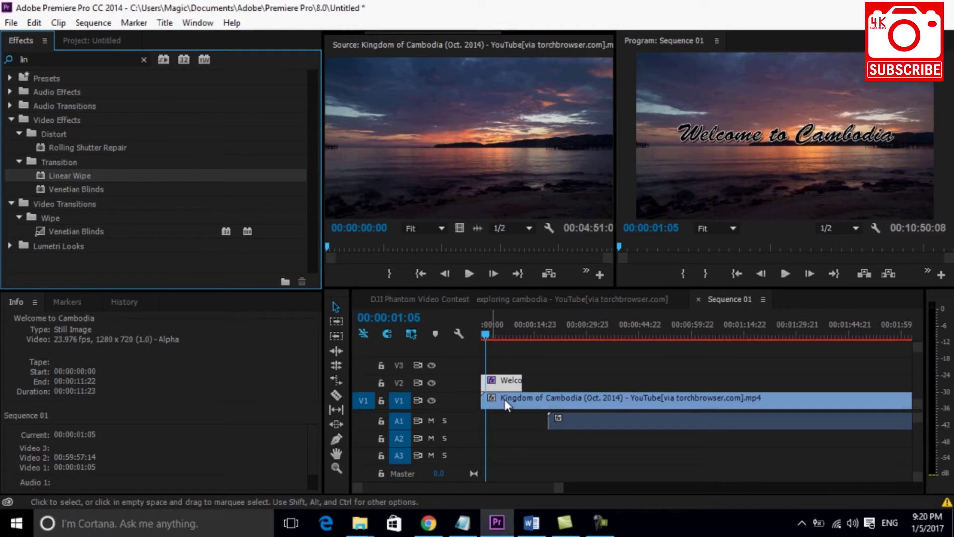
{"action": "left_click", "coordinate": [492, 381]}
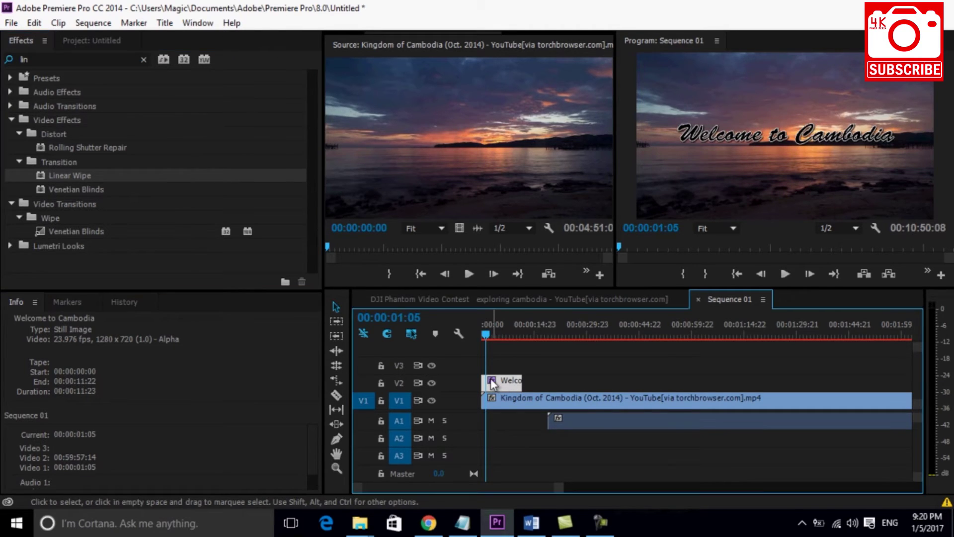
{"action": "double_click", "coordinate": [491, 380]}
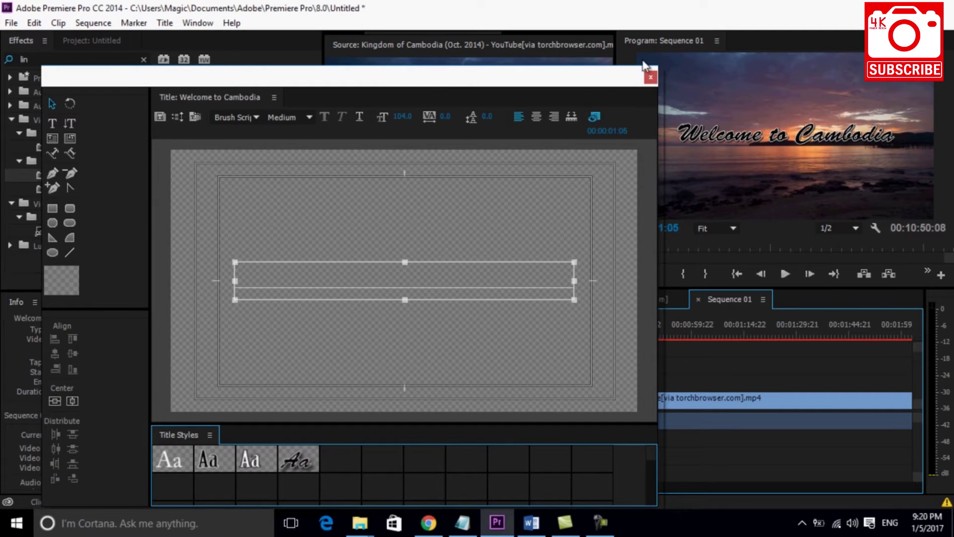
{"action": "left_click", "coordinate": [650, 77]}
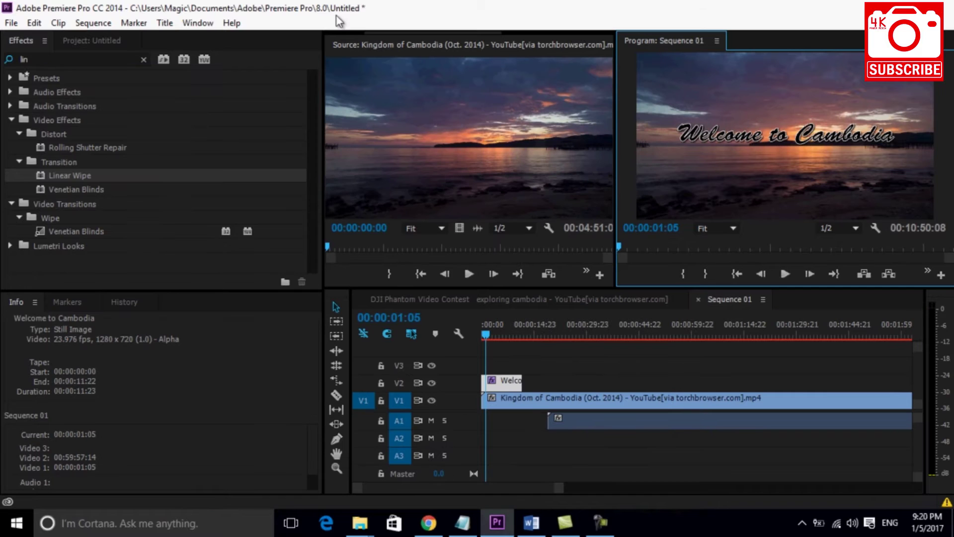
Reset the current workspace via Window > Workspace so the title's Linear Wipe settings show.
{"action": "left_click", "coordinate": [198, 23]}
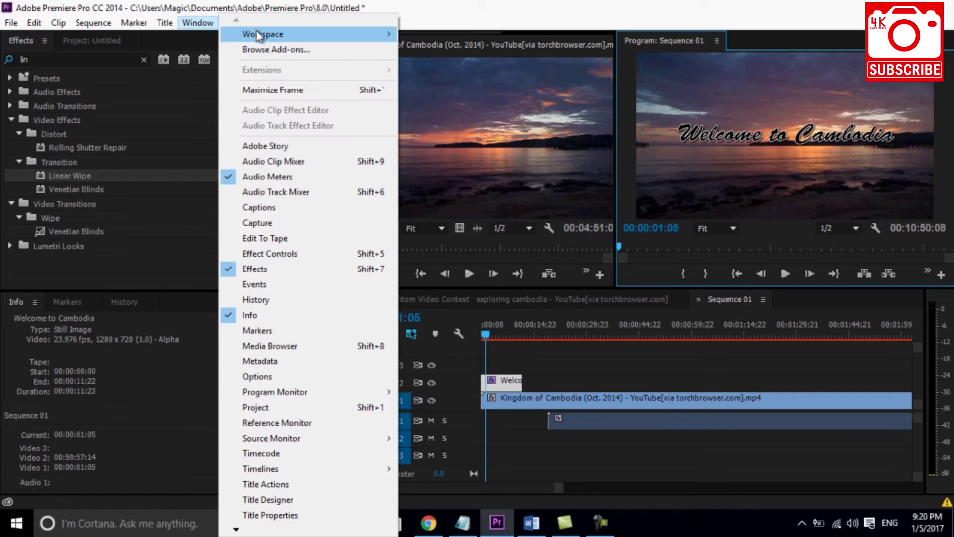
{"action": "mouse_move", "coordinate": [263, 36]}
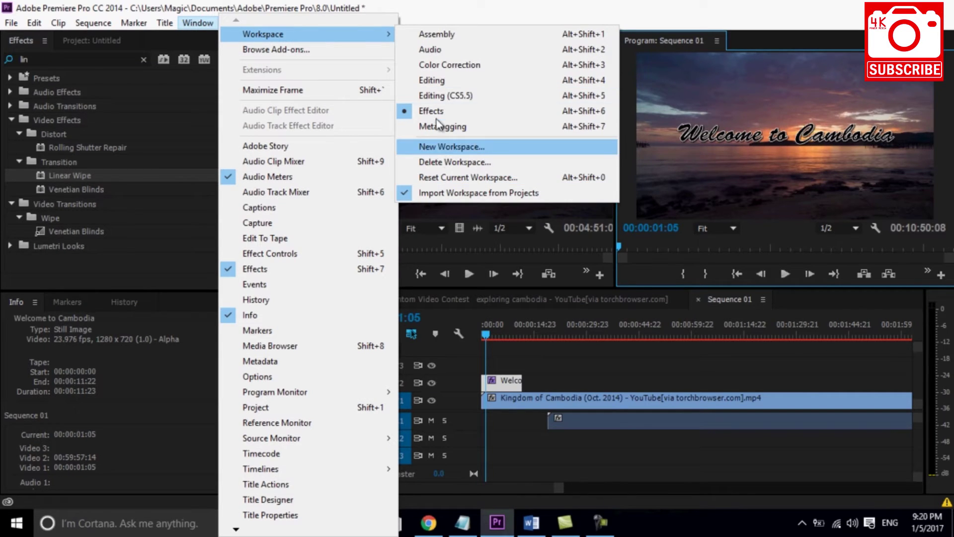
{"action": "left_click", "coordinate": [444, 178]}
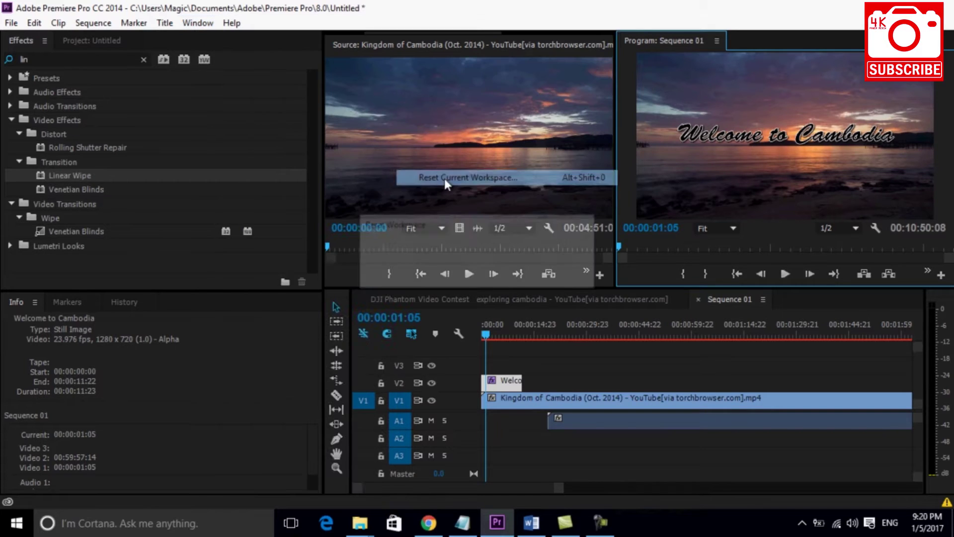
{"action": "left_click", "coordinate": [491, 268]}
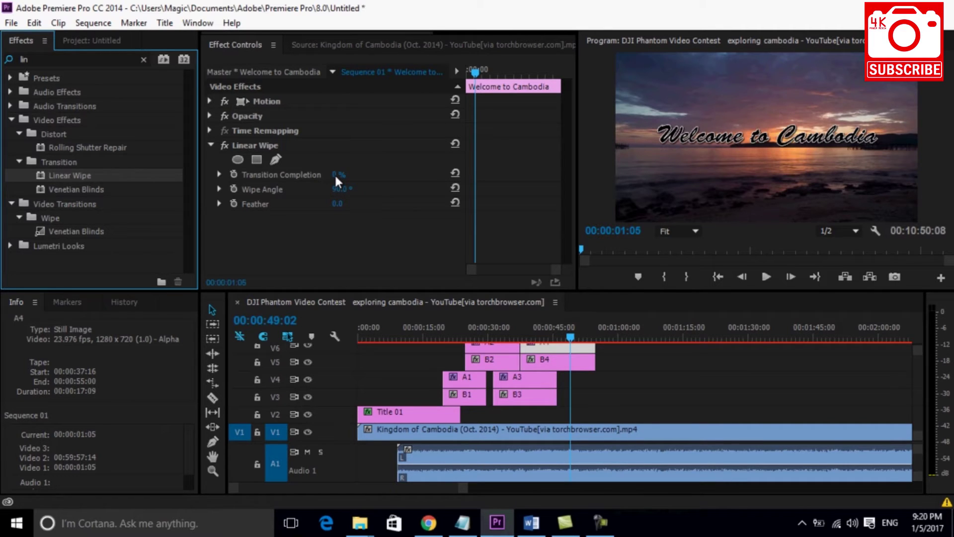
At the title's start, keyframe the Linear Wipe Transition Completion at 100%.
{"action": "left_click_drag", "start_coordinate": [474, 73], "coordinate": [467, 74]}
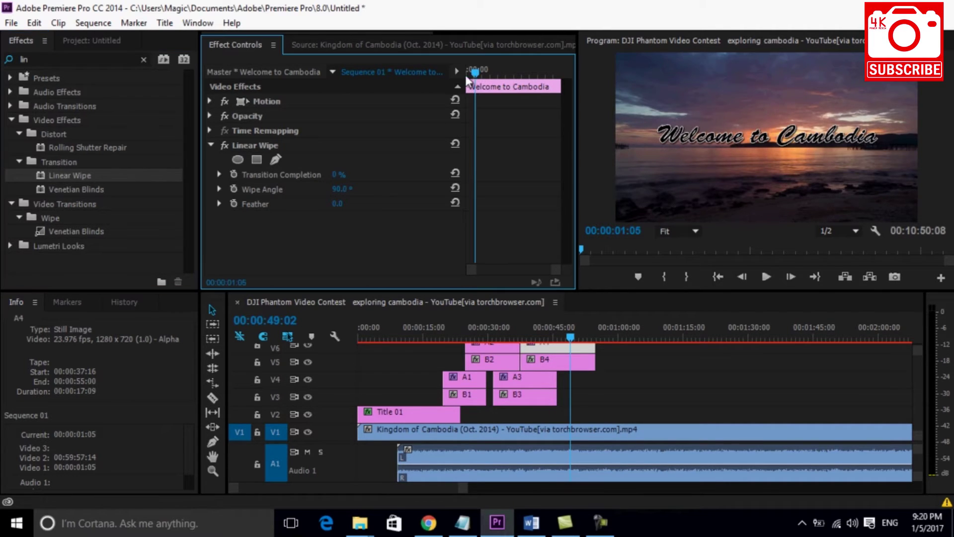
{"action": "left_click", "coordinate": [337, 175]}
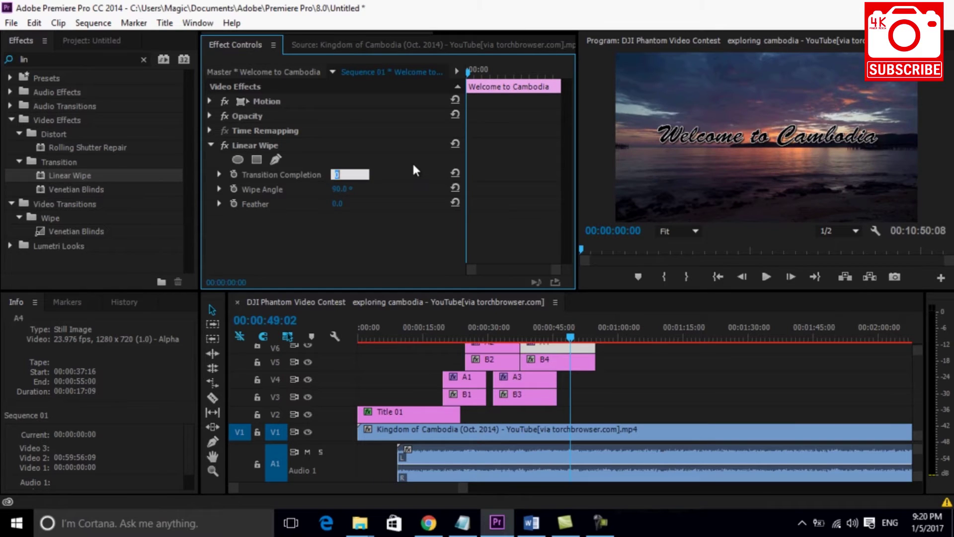
{"action": "type", "text": "100"}
{"action": "key", "text": "Return"}
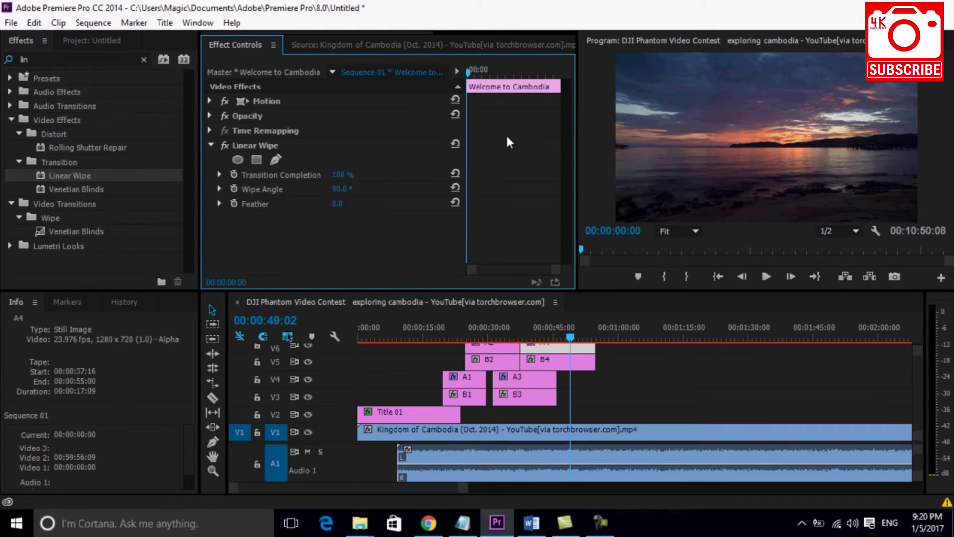
{"action": "left_click", "coordinate": [233, 174]}
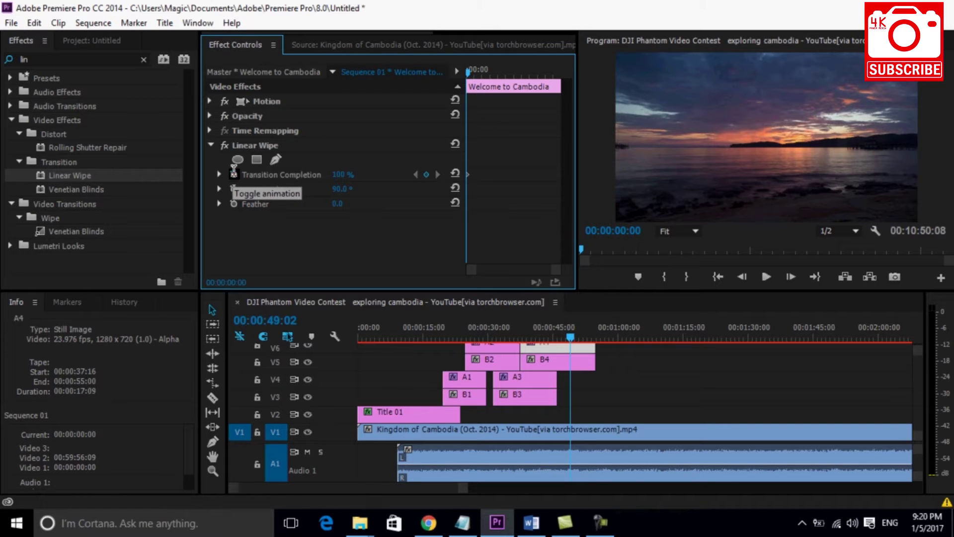
Set the Linear Wipe angle to -90° and feather to 20.
{"action": "left_click", "coordinate": [335, 190]}
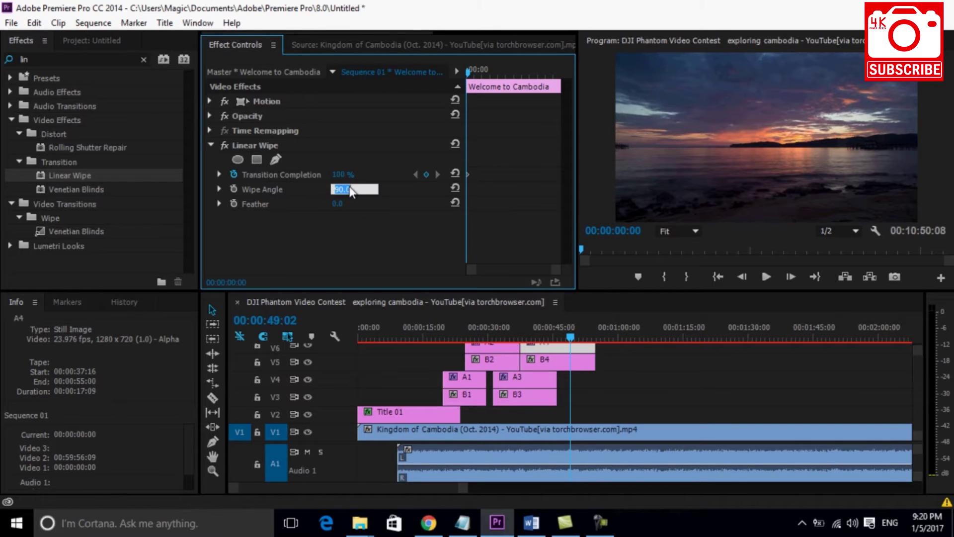
{"action": "type", "text": "-90"}
{"action": "key", "text": "Return"}
{"action": "type", "text": "20"}
{"action": "key", "text": "Return"}
{"action": "left_click_drag", "start_coordinate": [470, 74], "coordinate": [495, 83]}
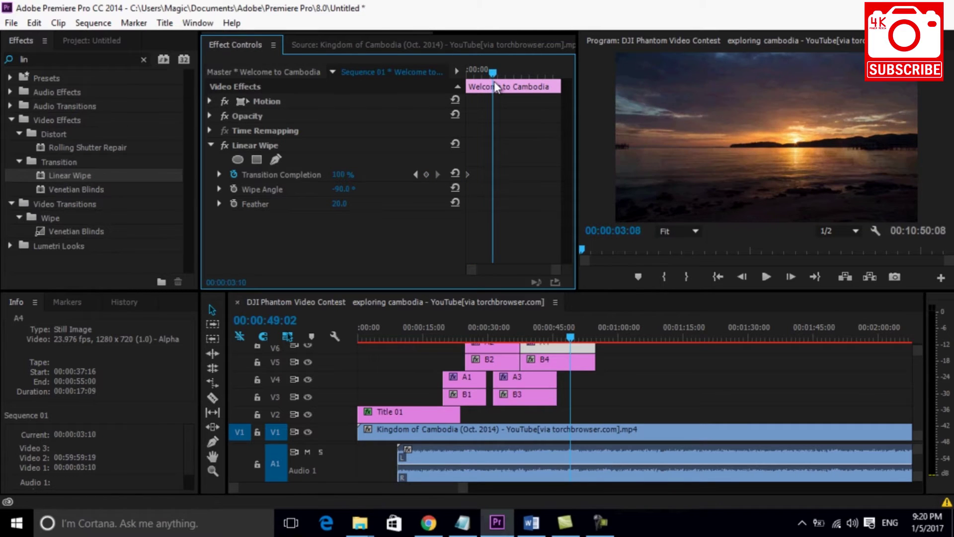
{"action": "left_click_drag", "start_coordinate": [495, 86], "coordinate": [500, 87]}
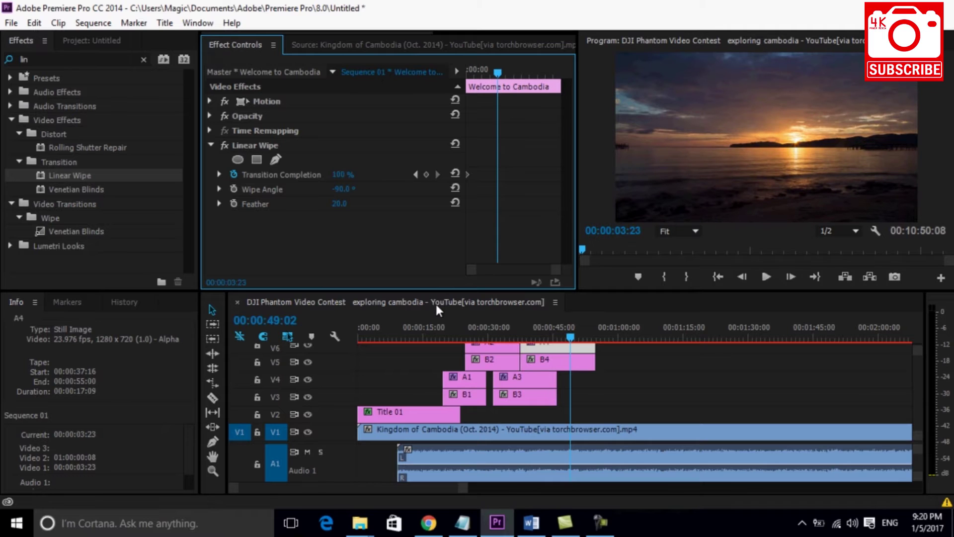
Show the Sequence 01 title's effects and add a 0% Transition Completion keyframe near its end.
{"action": "left_click", "coordinate": [281, 74]}
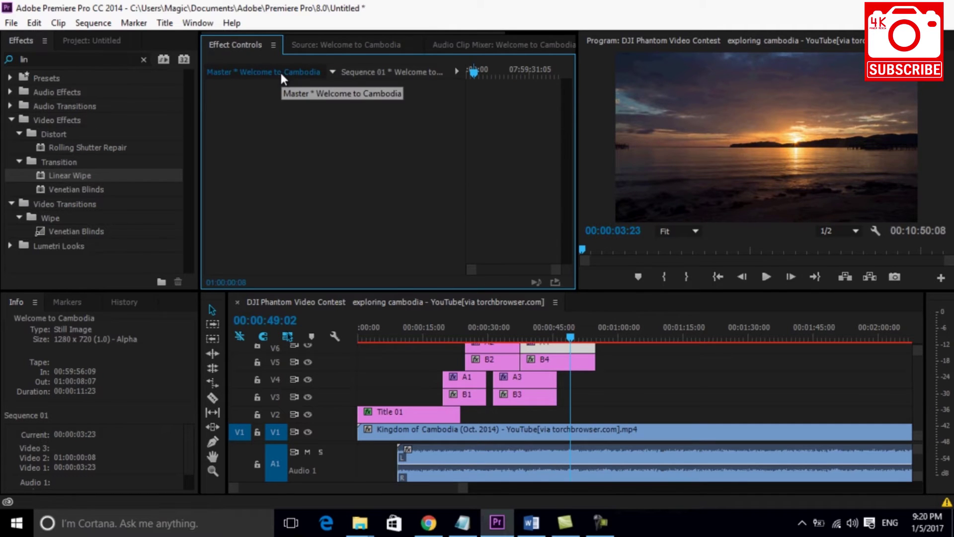
{"action": "left_click", "coordinate": [332, 73]}
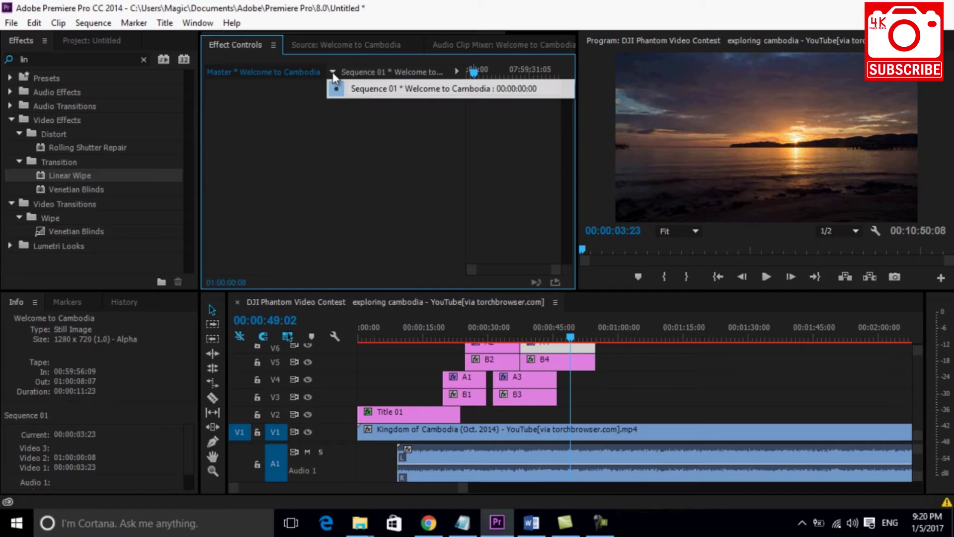
{"action": "left_click", "coordinate": [356, 90]}
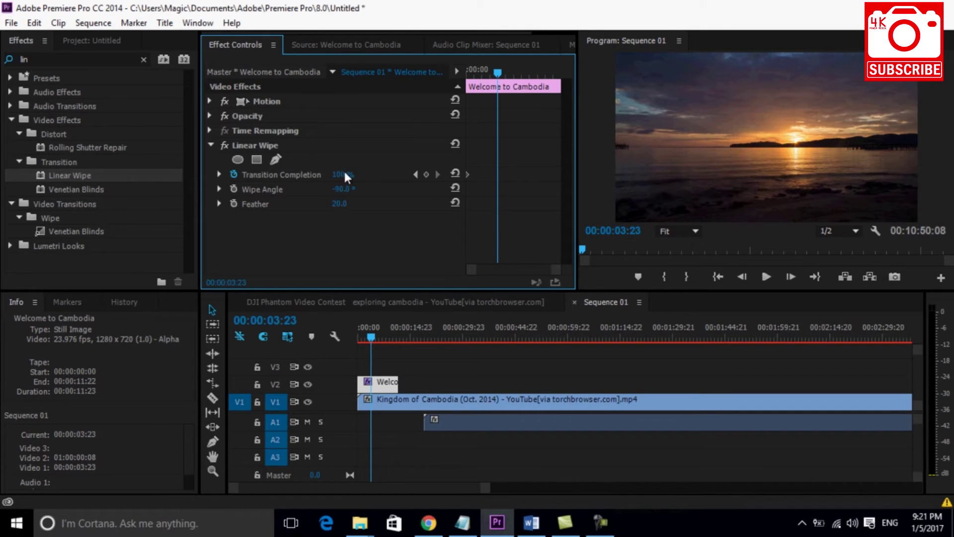
{"action": "left_click_drag", "start_coordinate": [497, 86], "coordinate": [557, 86]}
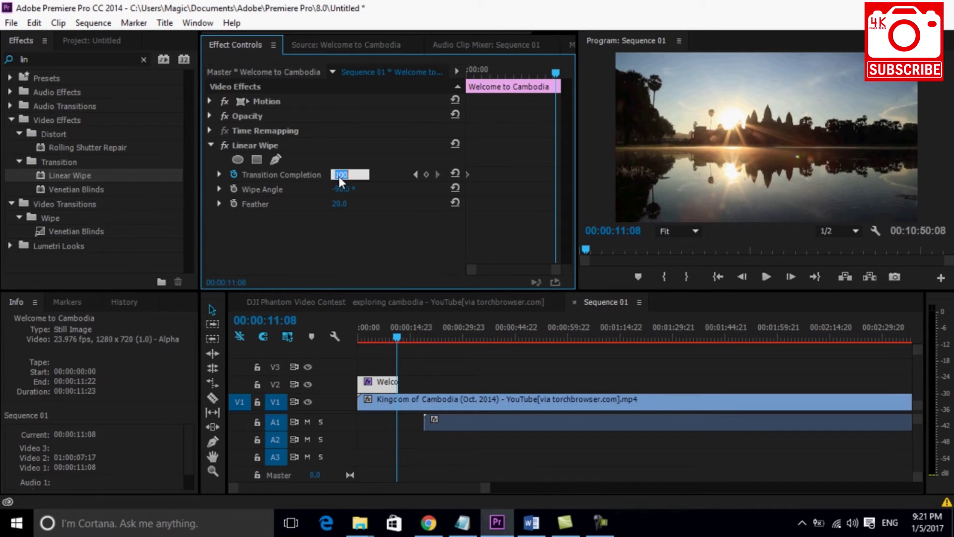
{"action": "type", "text": "0"}
{"action": "key", "text": "Return"}
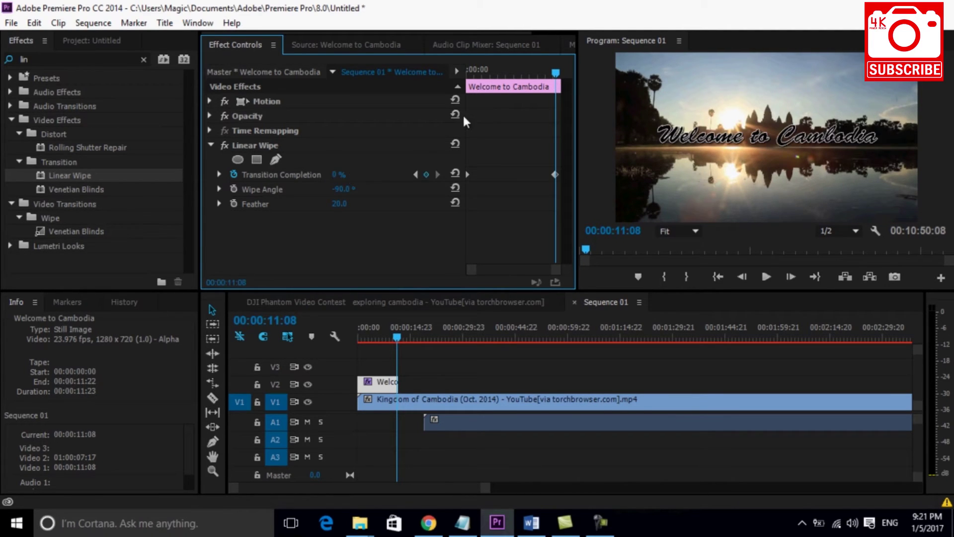
Preview the wipe, then move the end keyframe to 00:00:08:23.
{"action": "left_click_drag", "start_coordinate": [556, 74], "coordinate": [470, 85]}
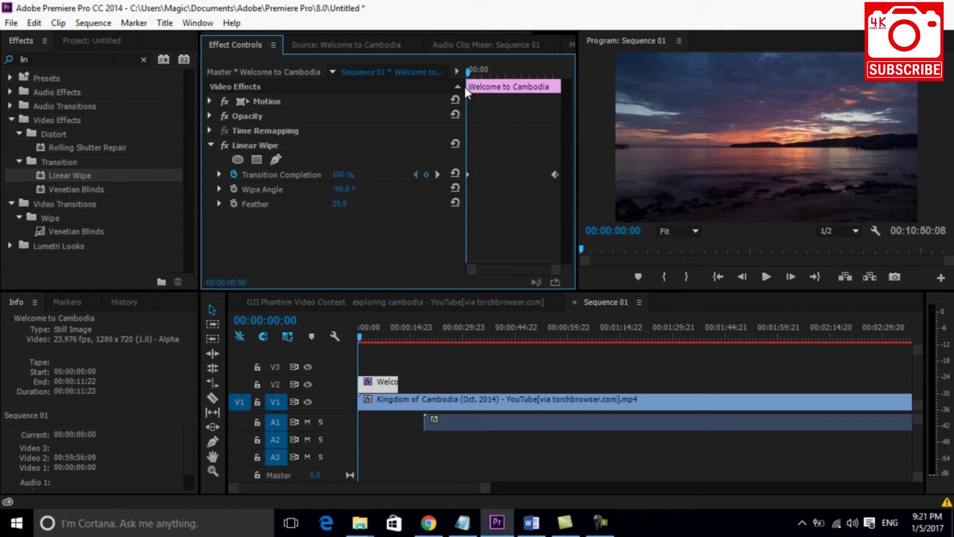
{"action": "left_click", "coordinate": [764, 278]}
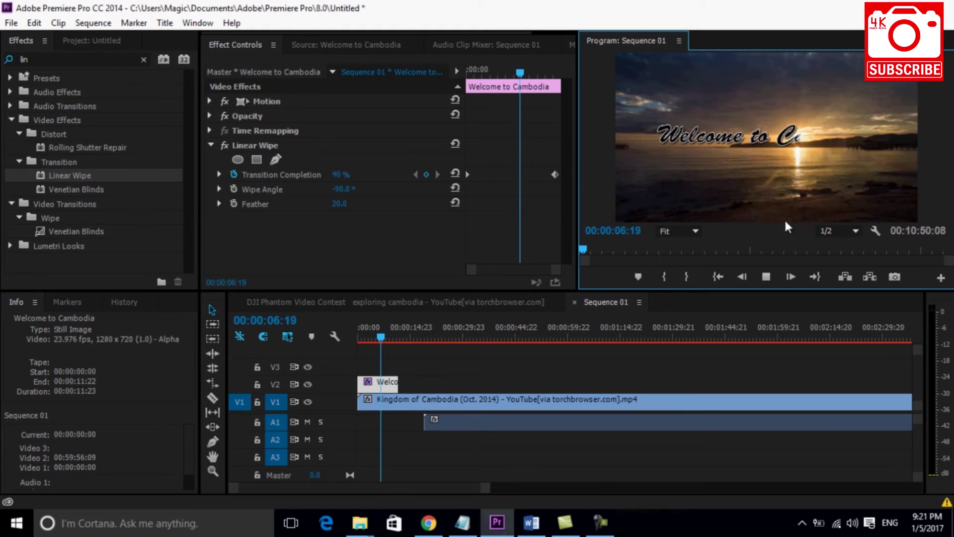
{"action": "left_click", "coordinate": [764, 277]}
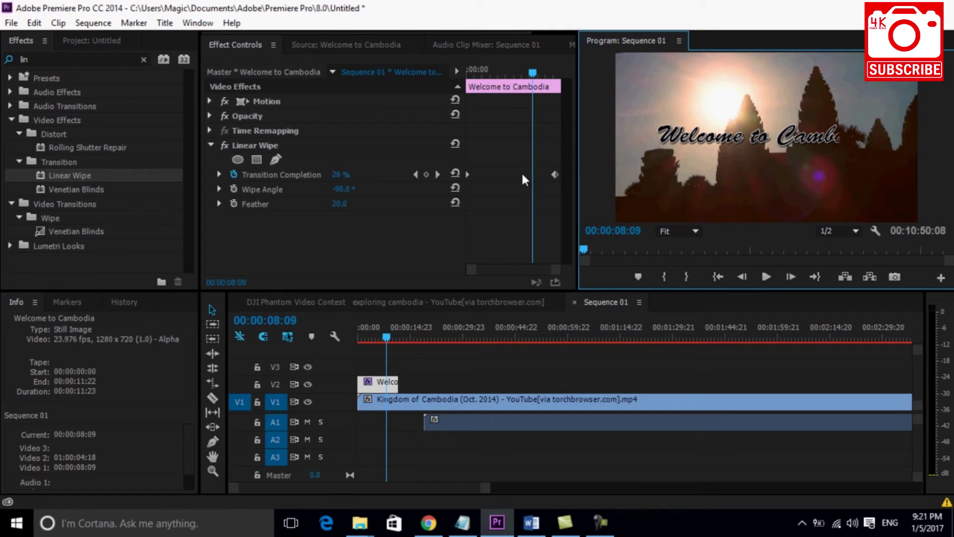
{"action": "left_click_drag", "start_coordinate": [533, 70], "coordinate": [536, 72]}
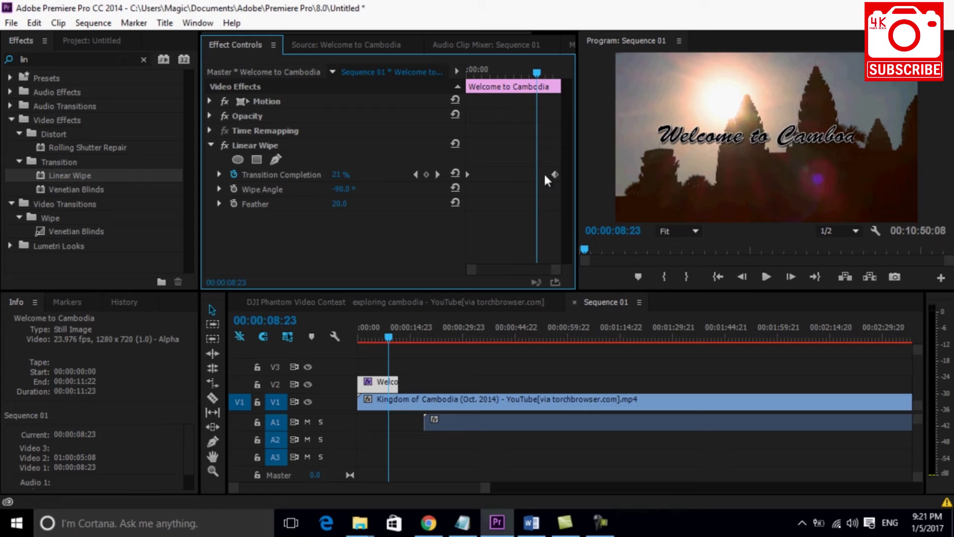
{"action": "left_click_drag", "start_coordinate": [553, 175], "coordinate": [535, 173]}
{"action": "left_click_drag", "start_coordinate": [537, 72], "coordinate": [546, 74]}
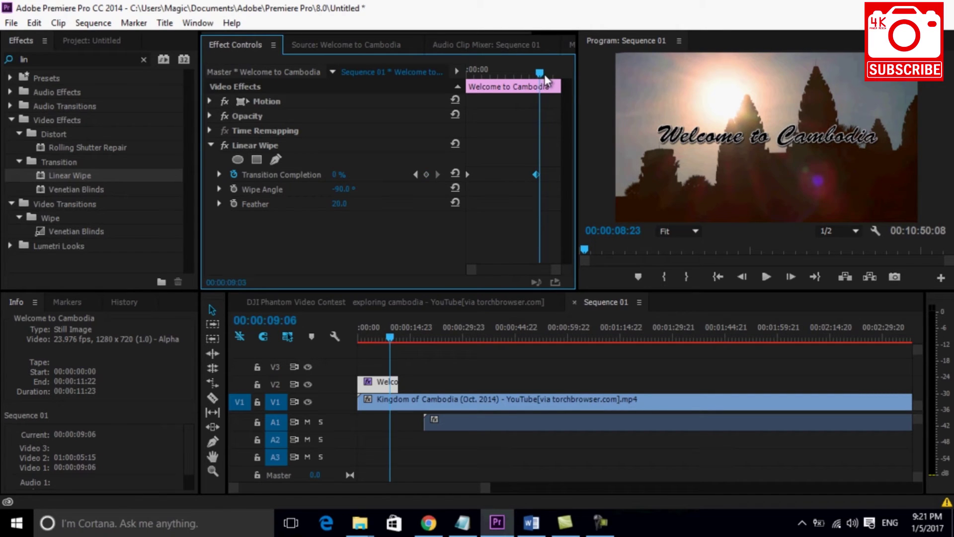
{"action": "left_click", "coordinate": [211, 116]}
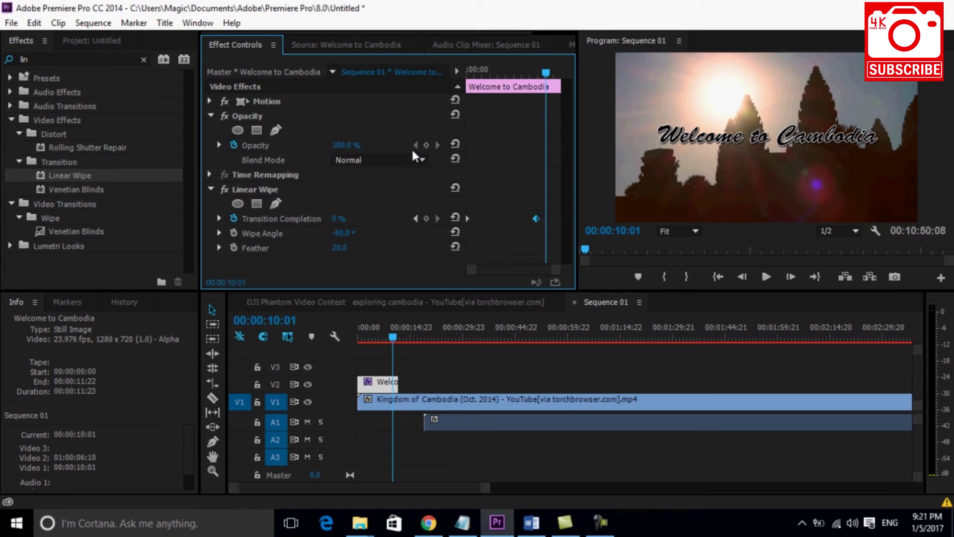
Keyframe Opacity at 100% at 10:01 and 0% at the clip's end, then preview the fade.
{"action": "left_click", "coordinate": [426, 144]}
{"action": "left_click_drag", "start_coordinate": [546, 74], "coordinate": [559, 73]}
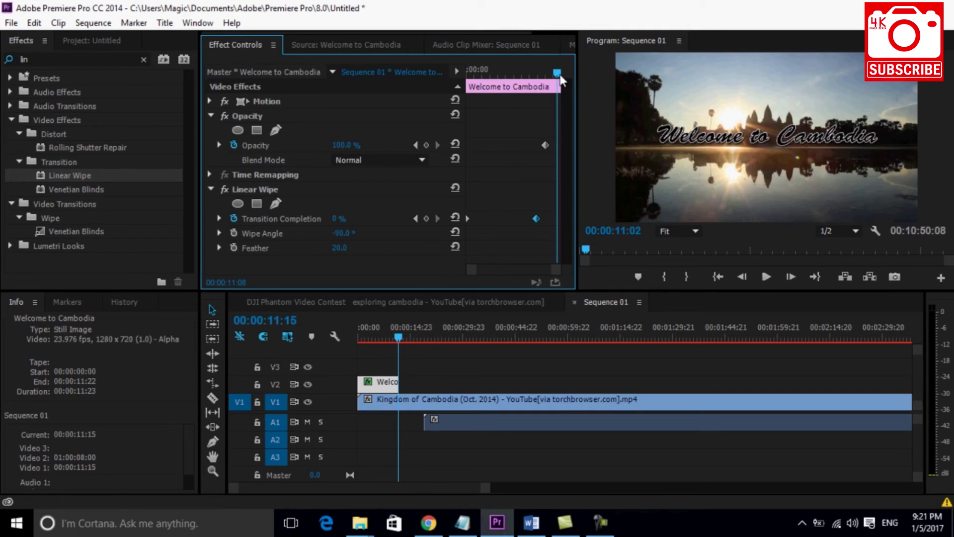
{"action": "left_click", "coordinate": [340, 145]}
{"action": "type", "text": "0"}
{"action": "key", "text": "Return"}
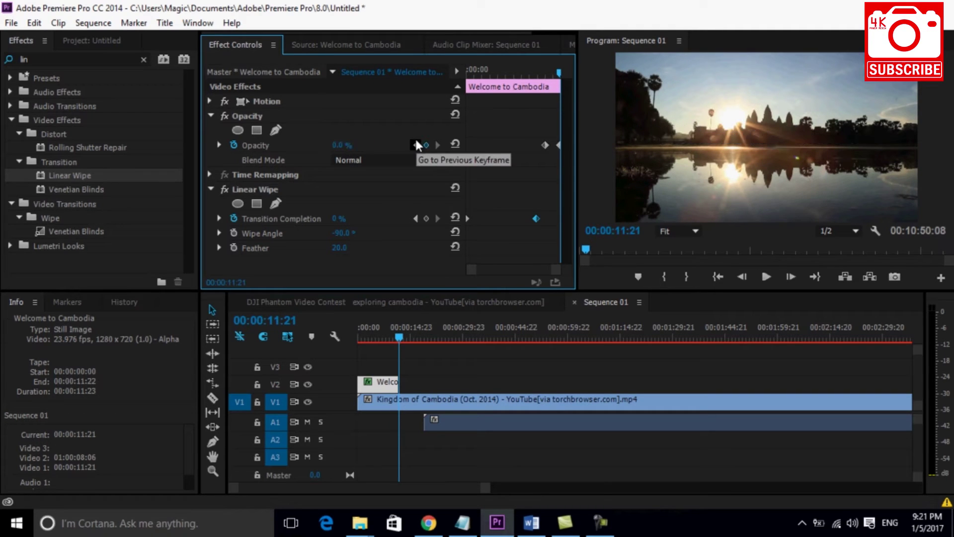
{"action": "left_click_drag", "start_coordinate": [533, 78], "coordinate": [452, 82]}
{"action": "left_click", "coordinate": [769, 279]}
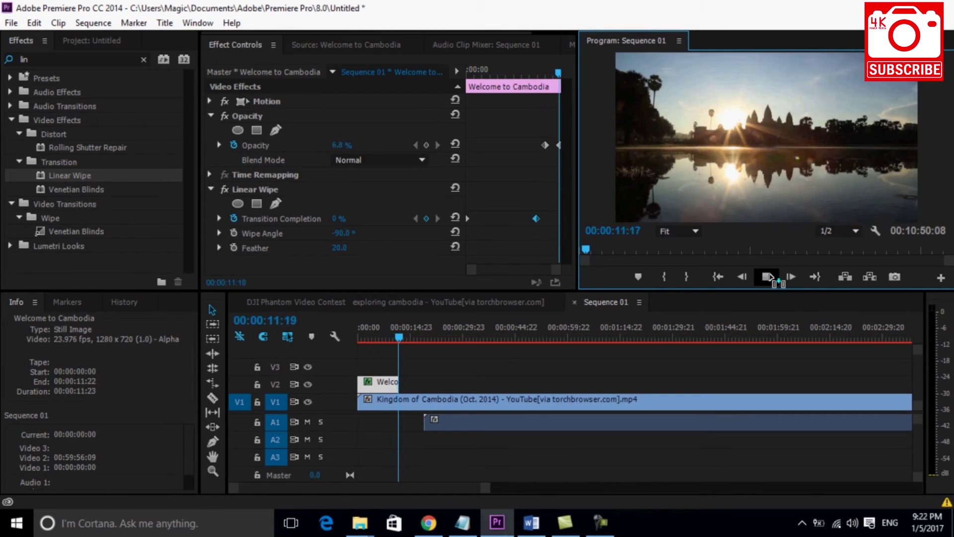
{"action": "left_click", "coordinate": [768, 276]}
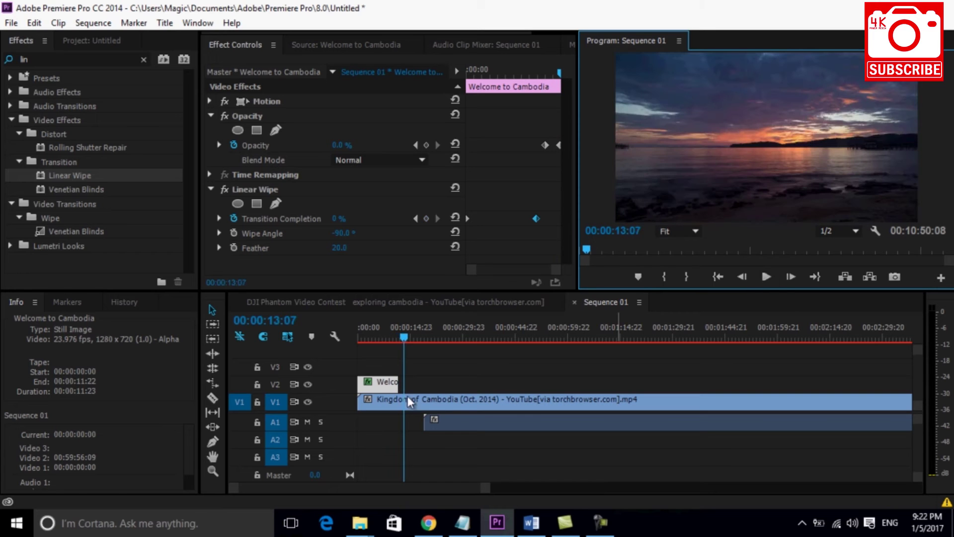
Slide the song audio left to the playhead and play the preview to about 00:00:29:02.
{"action": "left_click_drag", "start_coordinate": [478, 422], "coordinate": [458, 425]}
{"action": "left_click", "coordinate": [764, 277]}
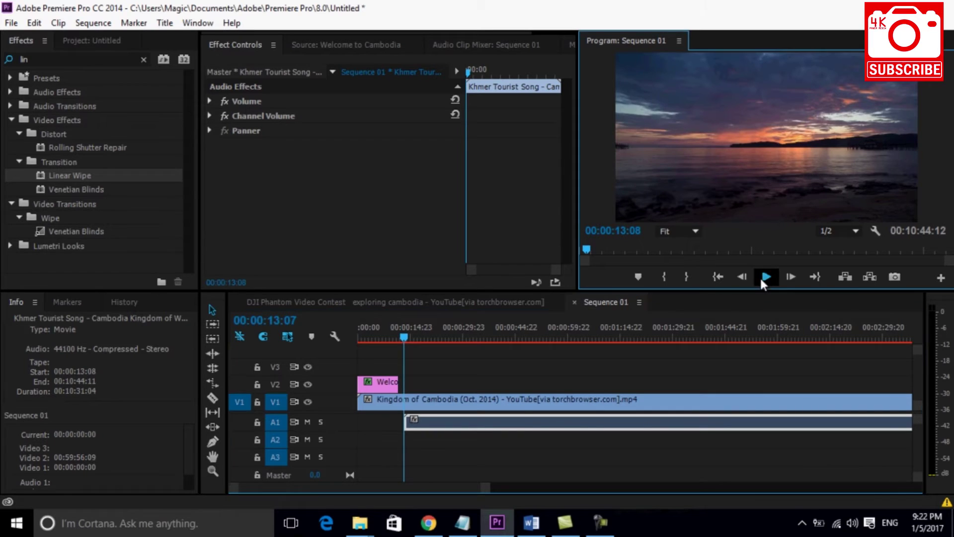
{"action": "left_click", "coordinate": [761, 279]}
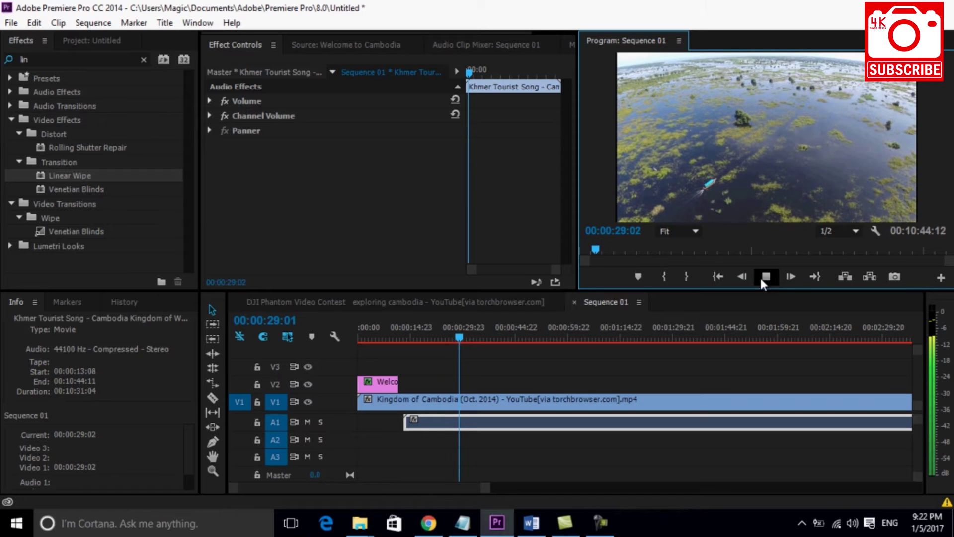
{"action": "left_click", "coordinate": [765, 277]}
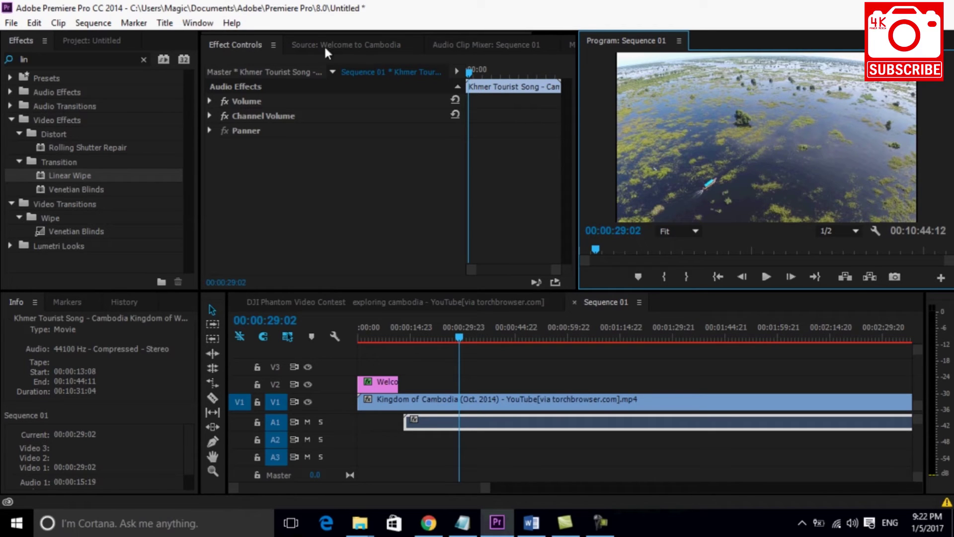
In the Project list, select the stills from B4 up to A1.
{"action": "left_click", "coordinate": [90, 42]}
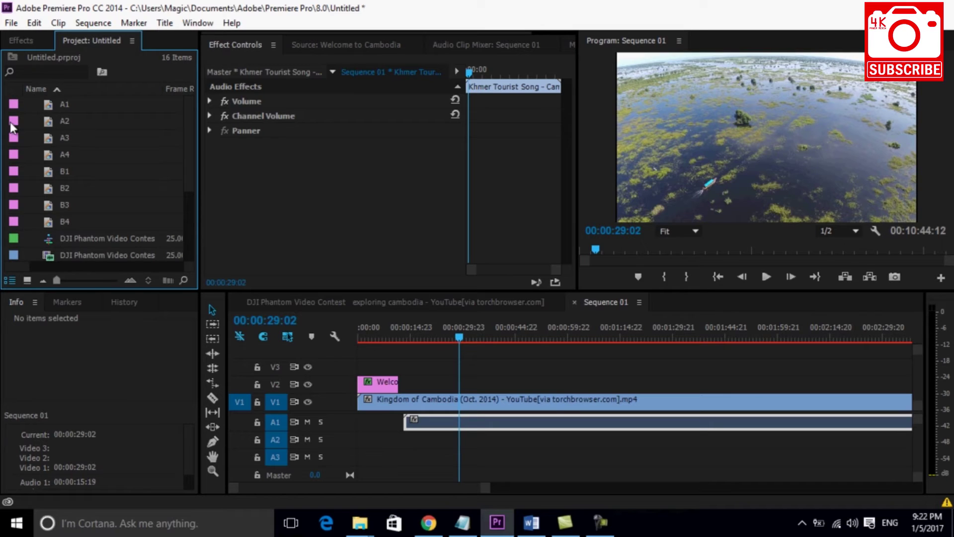
{"action": "left_click", "coordinate": [81, 226]}
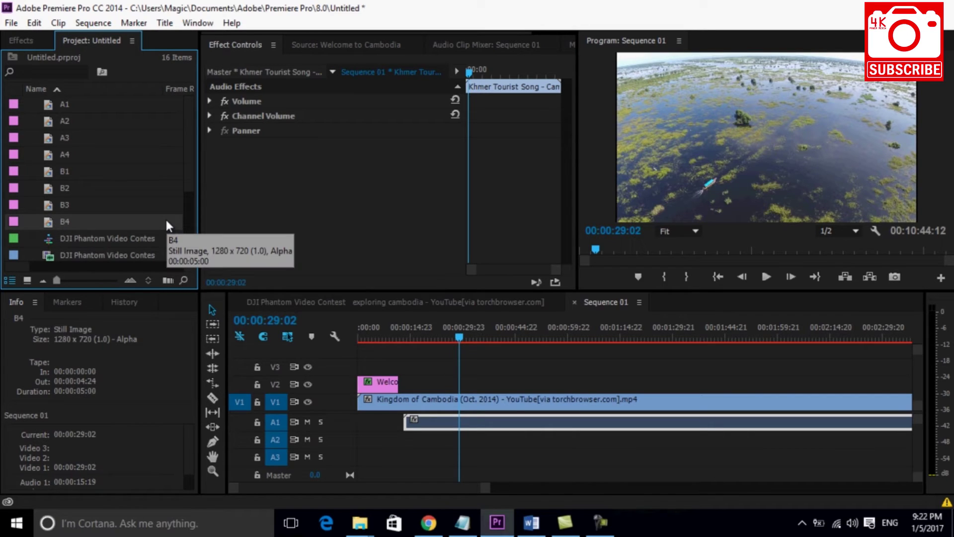
{"action": "key", "text": "shift+Up"}
{"action": "key", "text": "shift+Up"}
{"action": "key", "text": "shift+Up"}
{"action": "key", "text": "shift+Up"}
{"action": "key", "text": "shift+Up"}
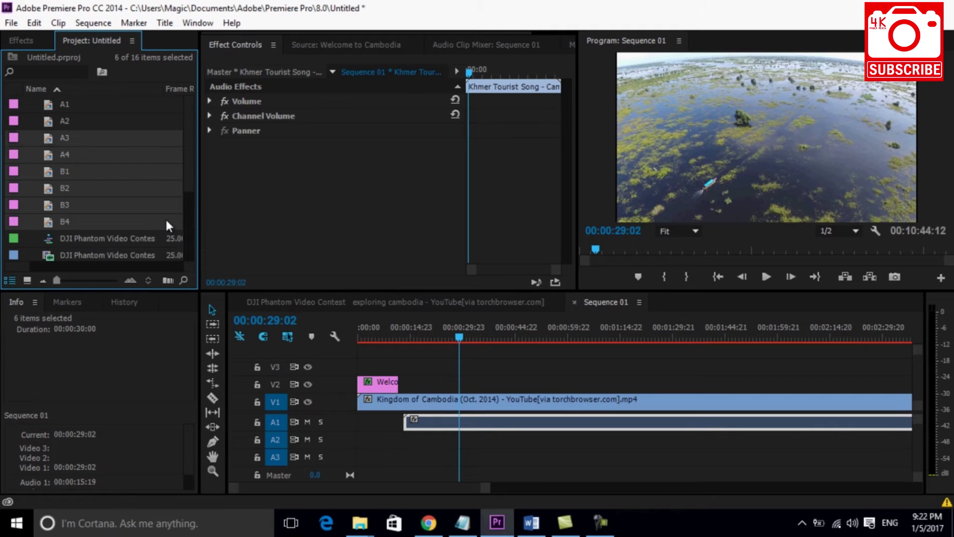
{"action": "key", "text": "shift+Up"}
{"action": "key", "text": "shift+Up"}
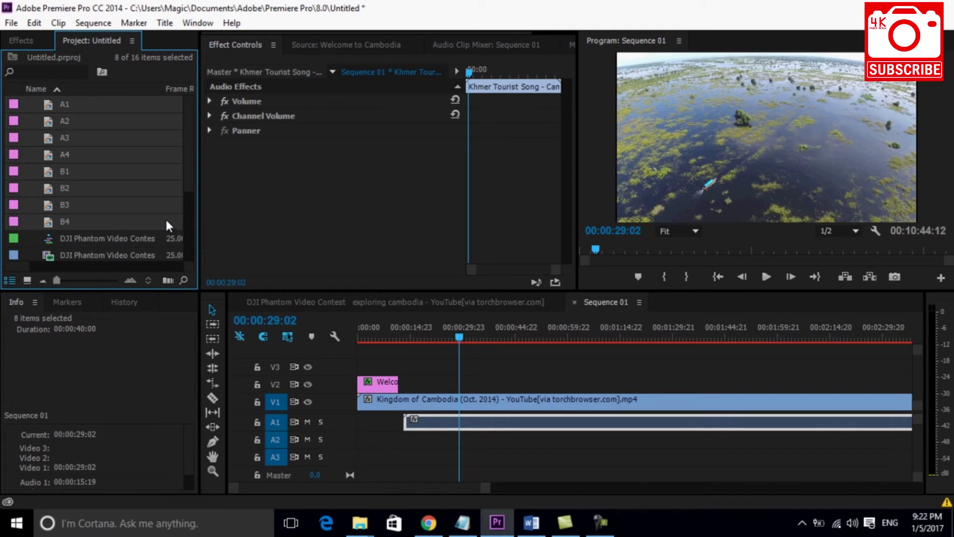
Delete the A1–B4 stills, confirming removal of their clip references.
{"action": "key", "text": "Delete"}
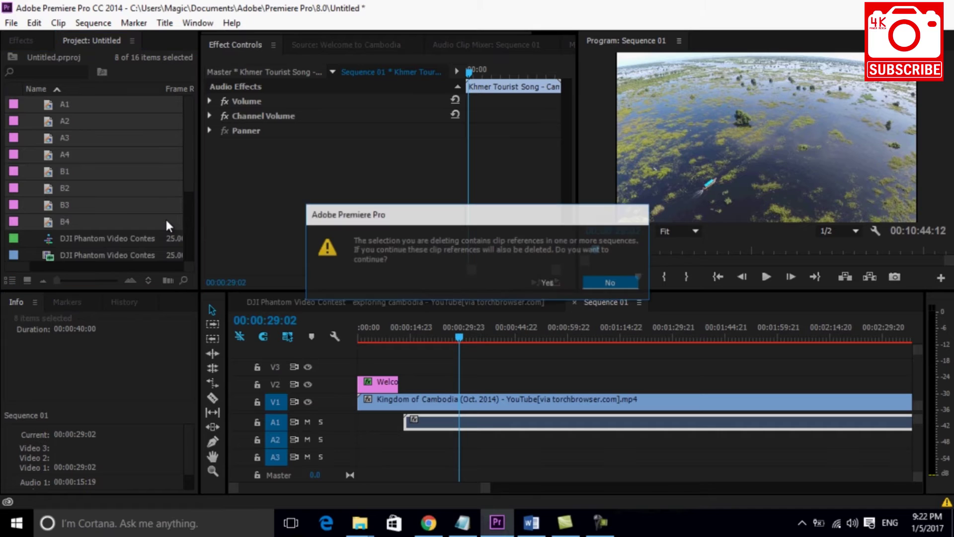
{"action": "left_click", "coordinate": [552, 283]}
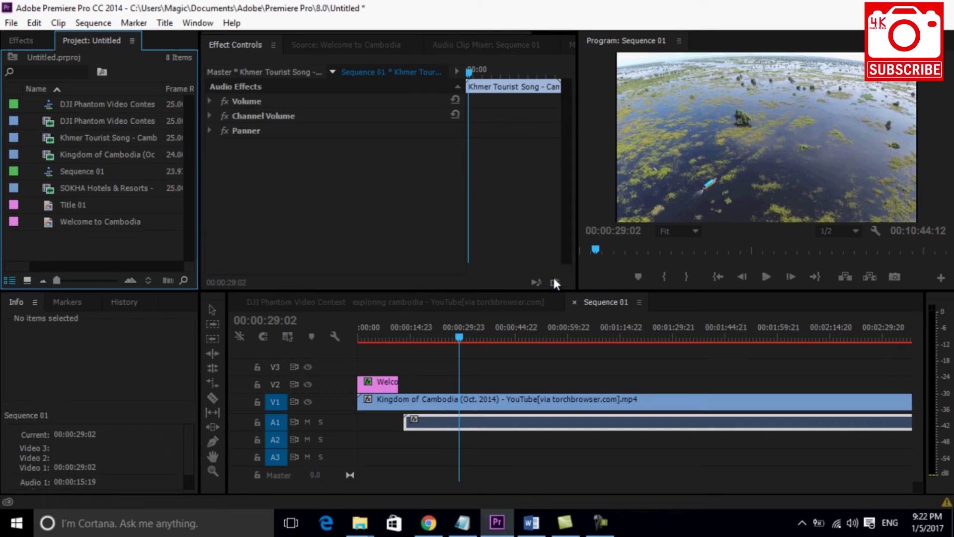
{"action": "right_click", "coordinate": [78, 249]}
{"action": "left_click", "coordinate": [58, 252]}
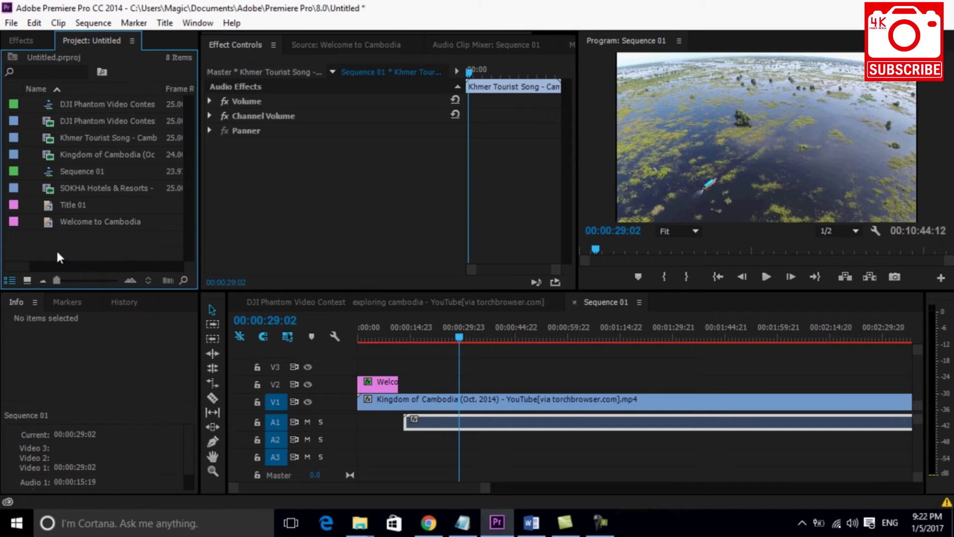
Create a new Default Still title named A1.
{"action": "left_click", "coordinate": [158, 23]}
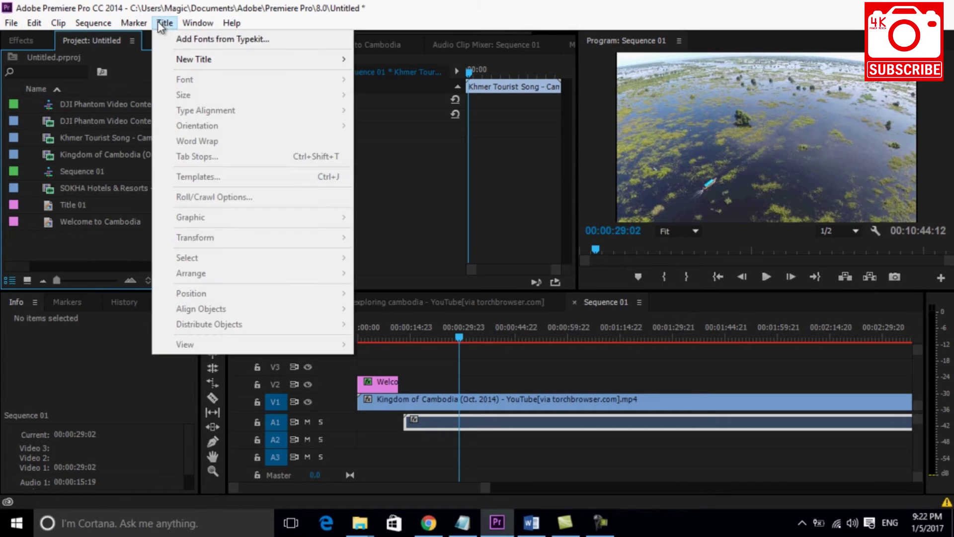
{"action": "mouse_move", "coordinate": [213, 64]}
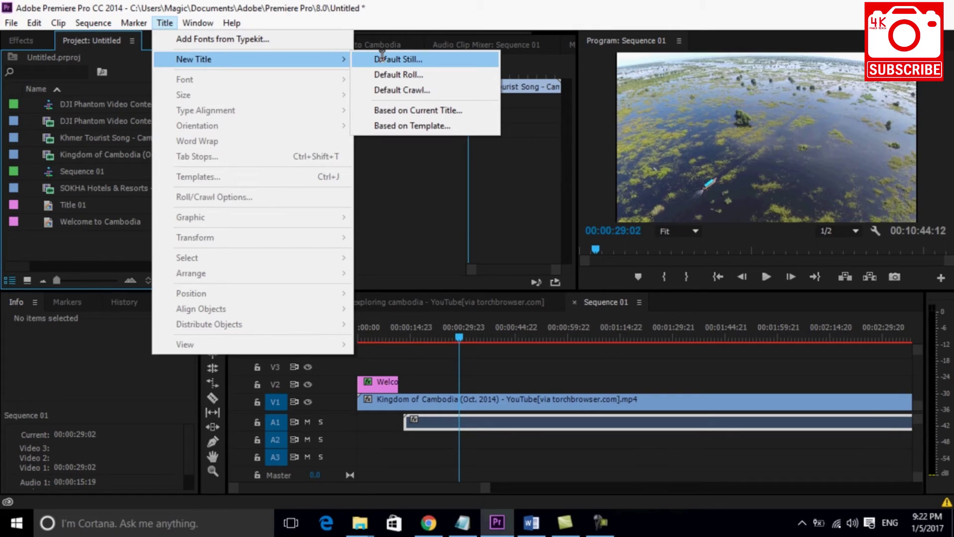
{"action": "left_click", "coordinate": [383, 59]}
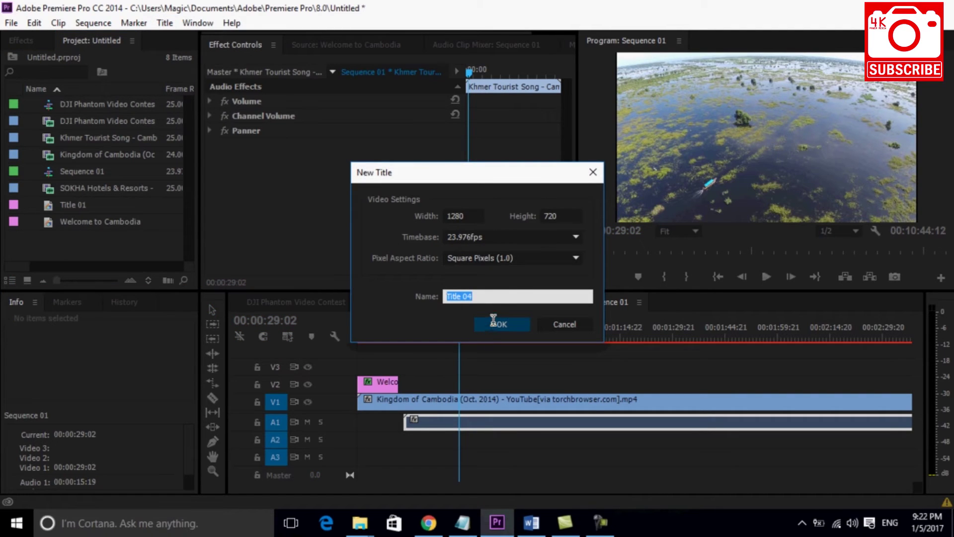
{"action": "type", "text": "A"}
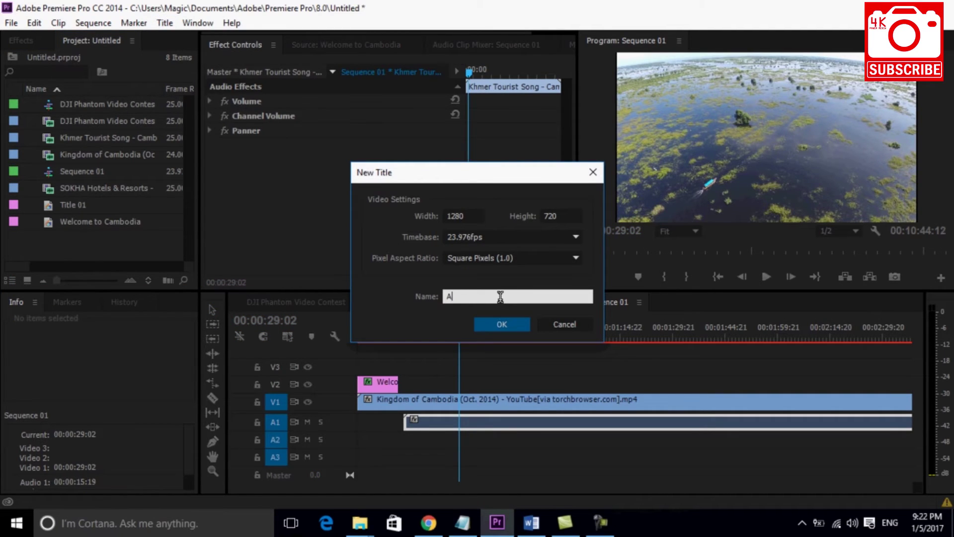
{"action": "type", "text": "1"}
{"action": "left_click", "coordinate": [493, 322]}
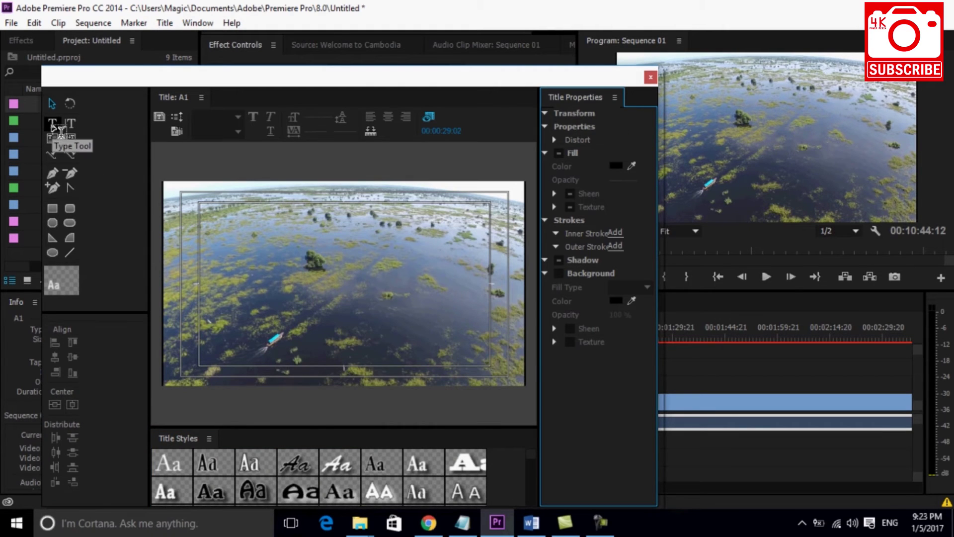
Start a text box at the lower left and select the first Khmer lyric line in Word.
{"action": "left_click", "coordinate": [52, 124]}
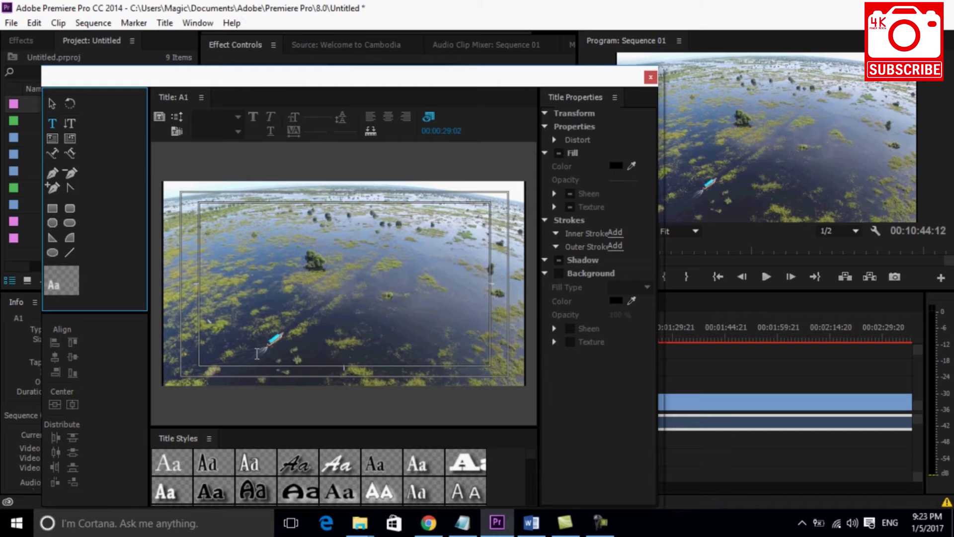
{"action": "left_click", "coordinate": [257, 353]}
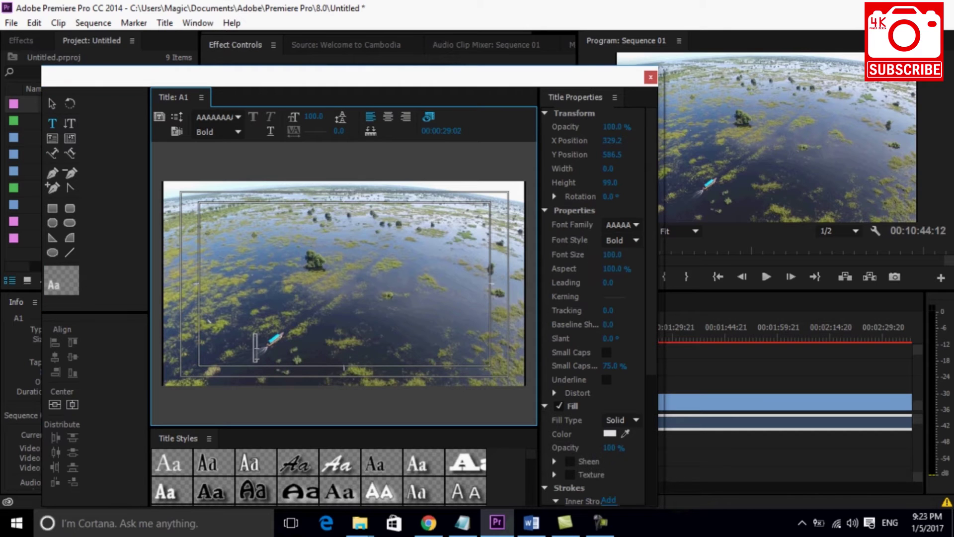
{"action": "left_click", "coordinate": [539, 532]}
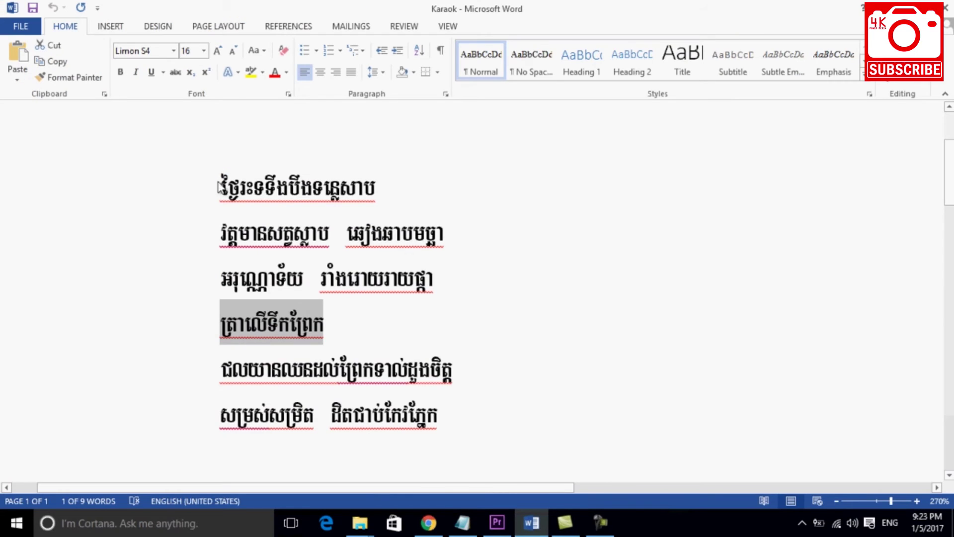
{"action": "left_click", "coordinate": [220, 185]}
{"action": "double_click", "coordinate": [349, 188]}
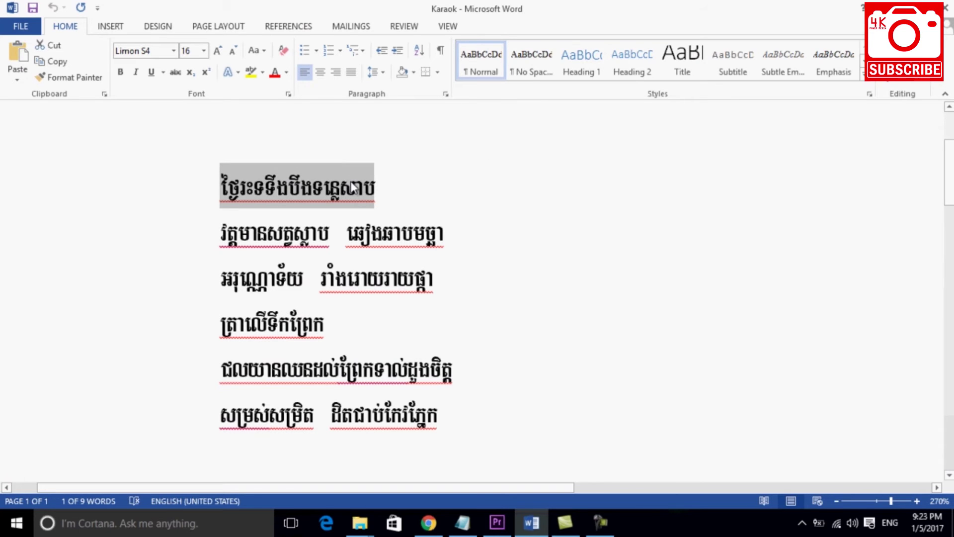
Paste the first Khmer lyric line into title A1.
{"action": "left_click", "coordinate": [496, 525]}
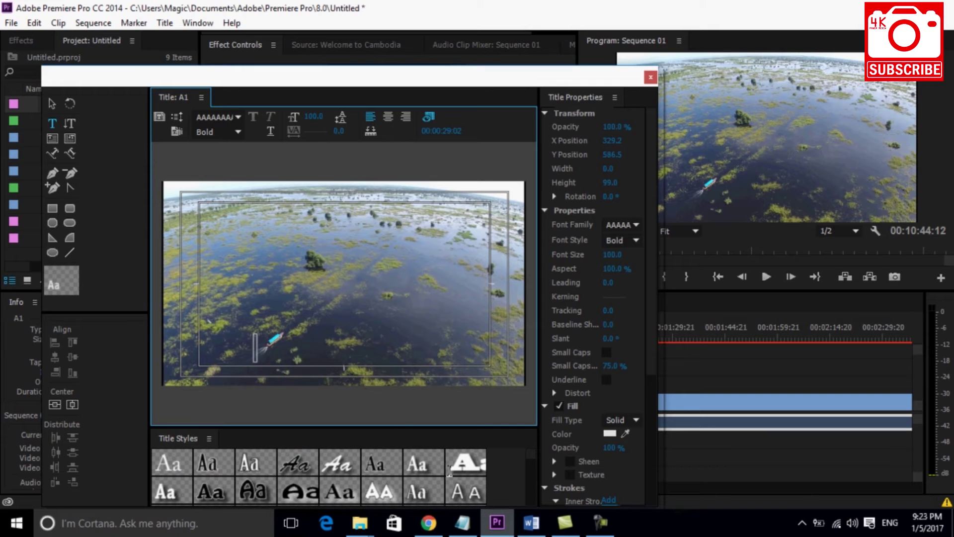
{"action": "key", "text": "ctrl+v"}
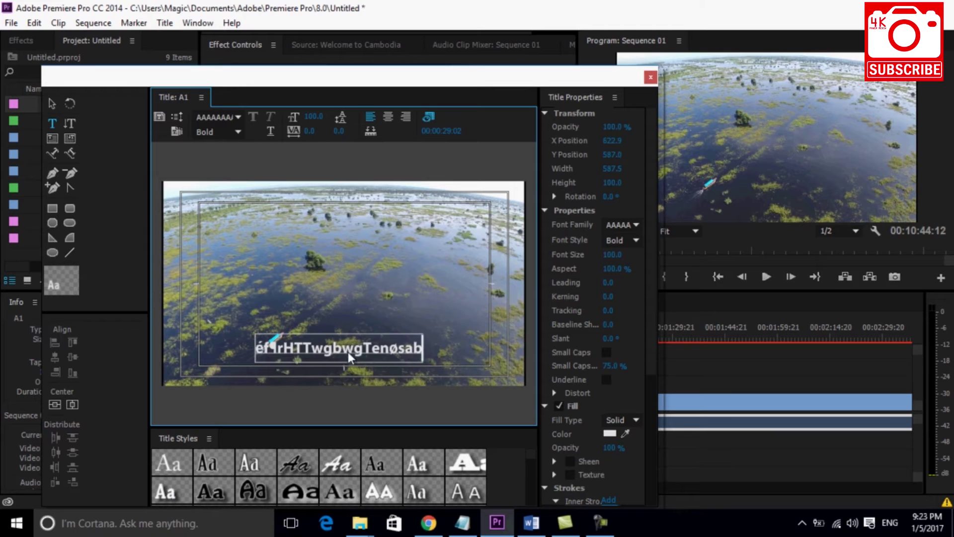
{"action": "left_click", "coordinate": [313, 353]}
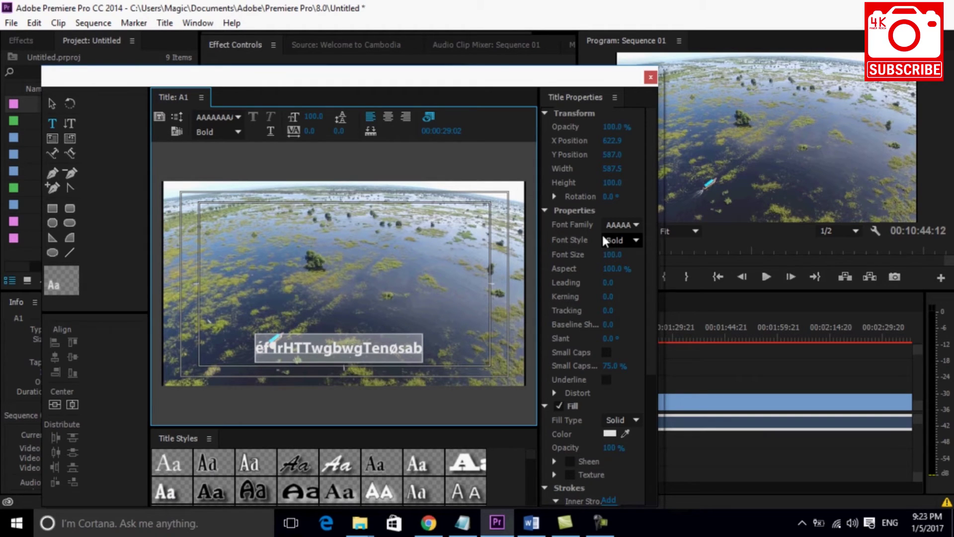
Set the lyric text's font to LimonS4.
{"action": "left_click", "coordinate": [635, 225]}
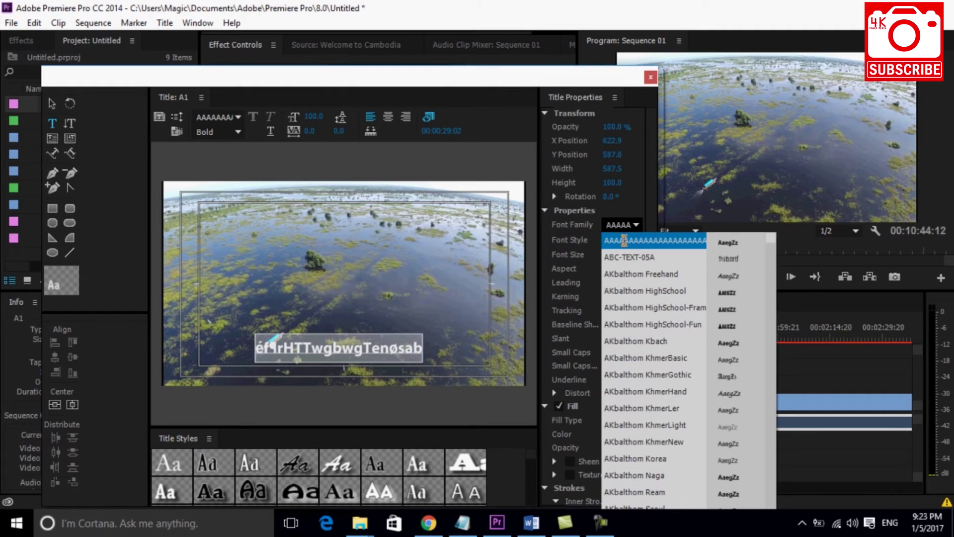
{"action": "left_click", "coordinate": [620, 223]}
{"action": "type", "text": "Limon"}
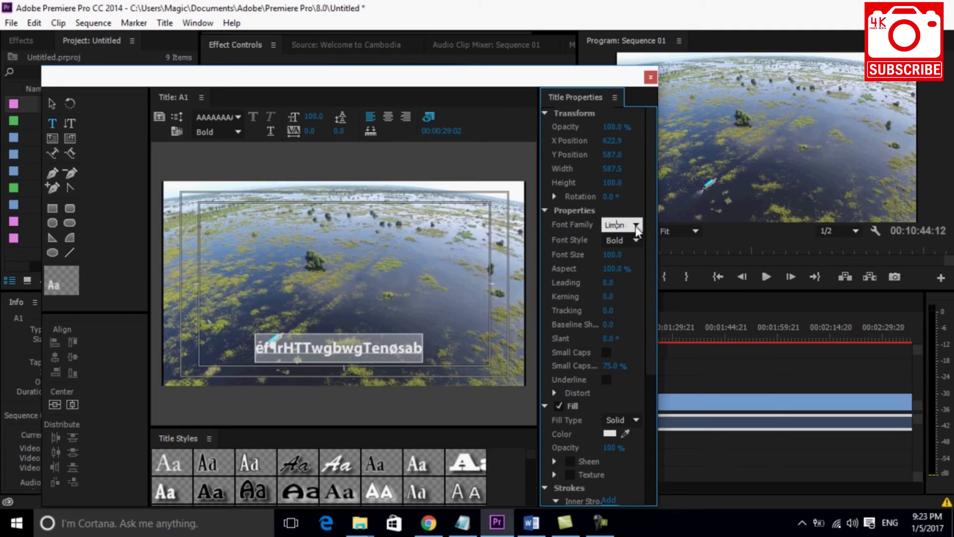
{"action": "key", "text": "Return"}
{"action": "left_click", "coordinate": [636, 226]}
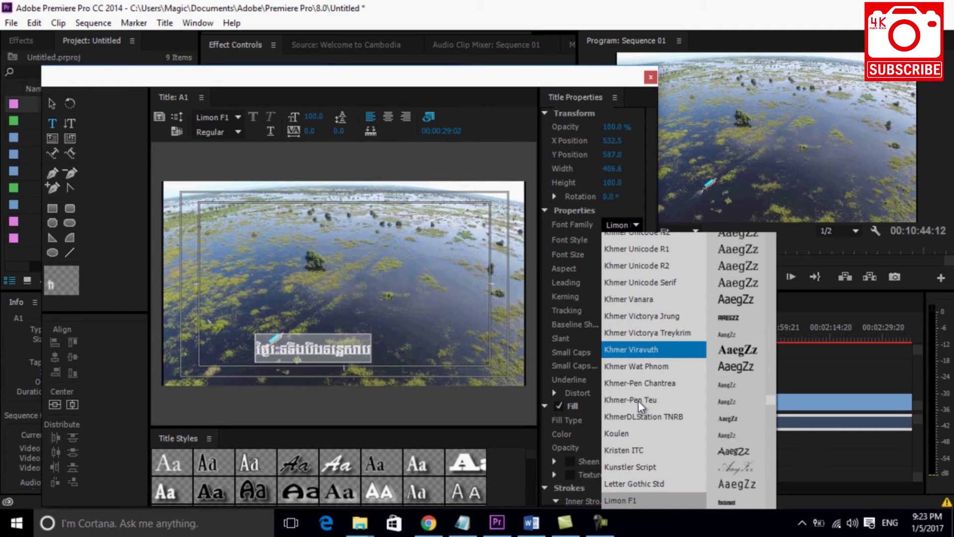
{"action": "scroll", "coordinate": [638, 400], "scroll_direction": "down", "scroll_amount": 3}
{"action": "scroll", "coordinate": [635, 458], "scroll_direction": "up", "scroll_amount": 1}
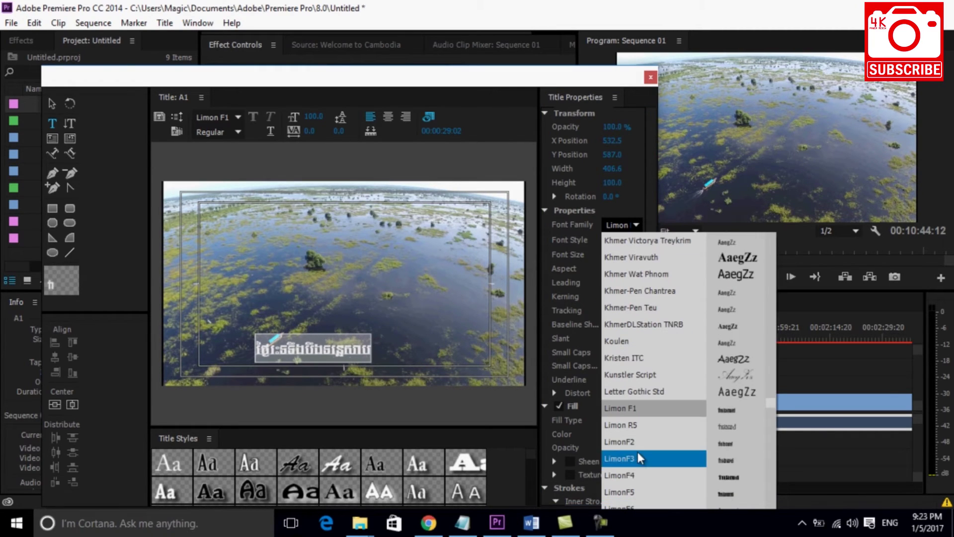
{"action": "scroll", "coordinate": [636, 467], "scroll_direction": "down", "scroll_amount": 1}
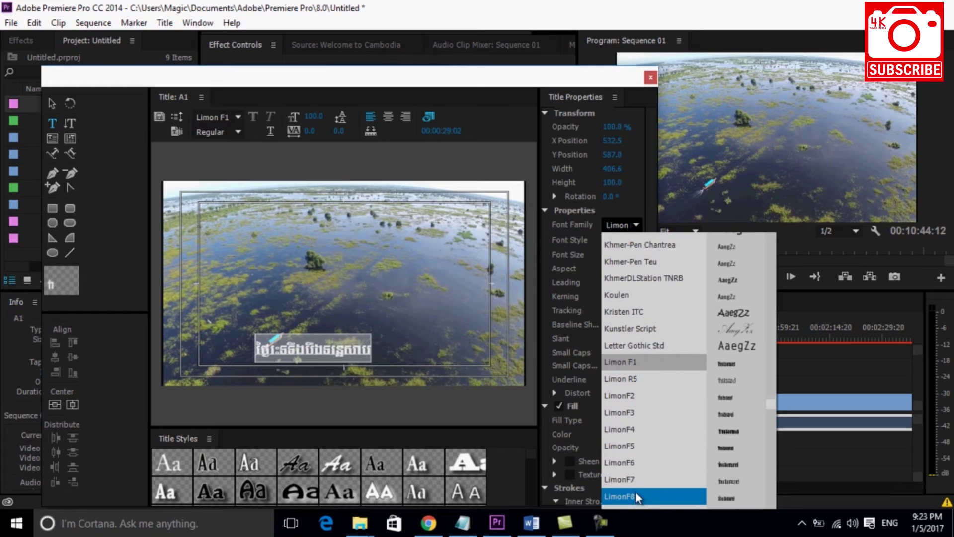
{"action": "scroll", "coordinate": [661, 447], "scroll_direction": "down", "scroll_amount": 1}
{"action": "scroll", "coordinate": [660, 447], "scroll_direction": "down", "scroll_amount": 2}
{"action": "left_click", "coordinate": [618, 492]}
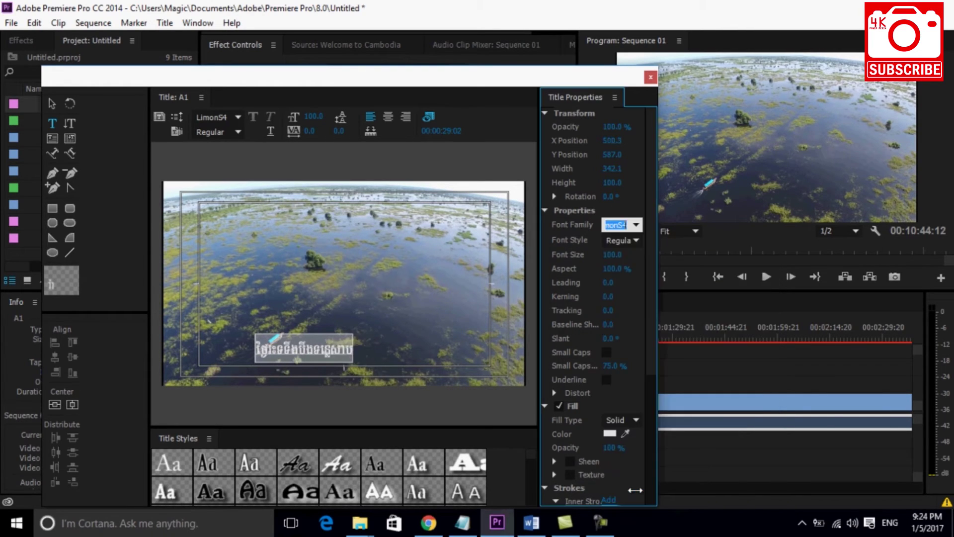
Set the lyric font size to 160.
{"action": "left_click", "coordinate": [614, 254]}
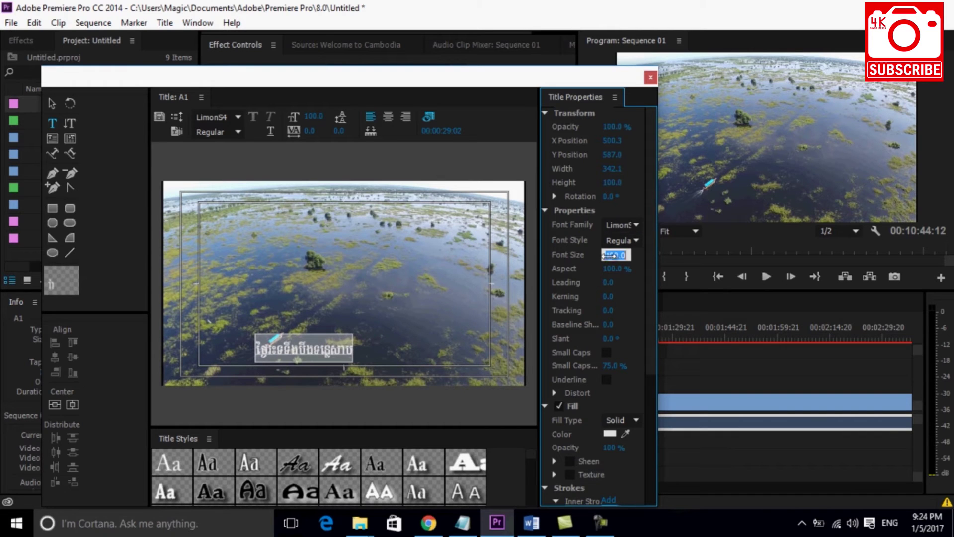
{"action": "type", "text": "160"}
{"action": "key", "text": "Return"}
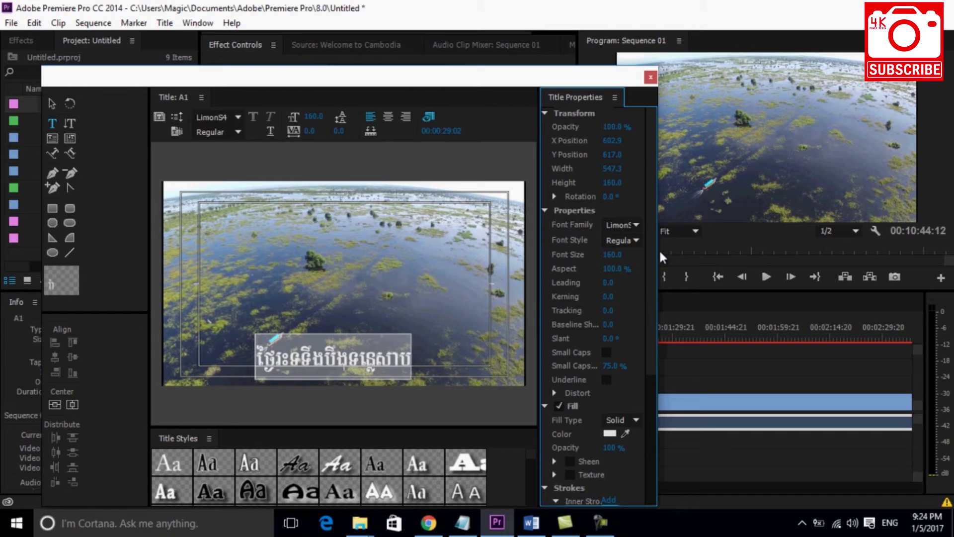
Add an outer stroke of size 30 to the lyric text.
{"action": "left_click_drag", "start_coordinate": [647, 312], "coordinate": [646, 405]}
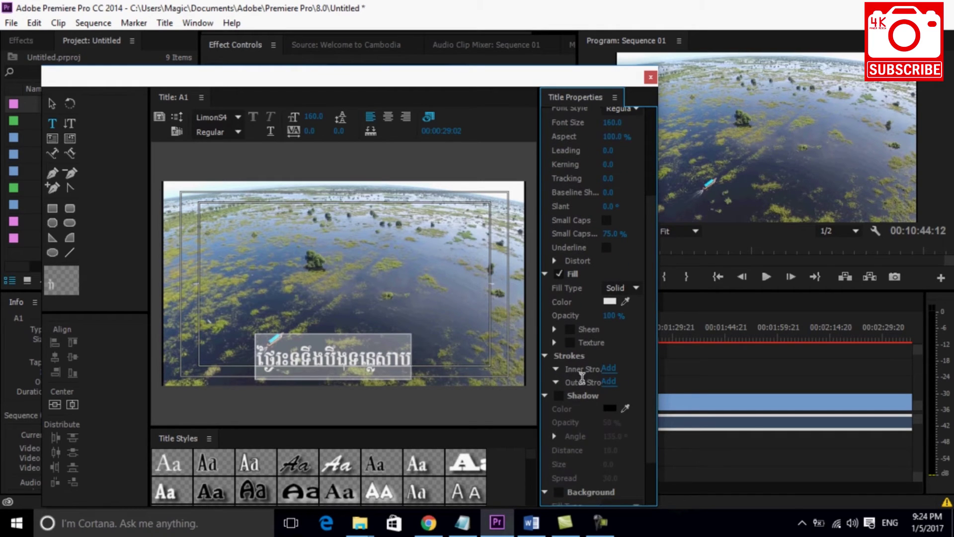
{"action": "left_click", "coordinate": [608, 380]}
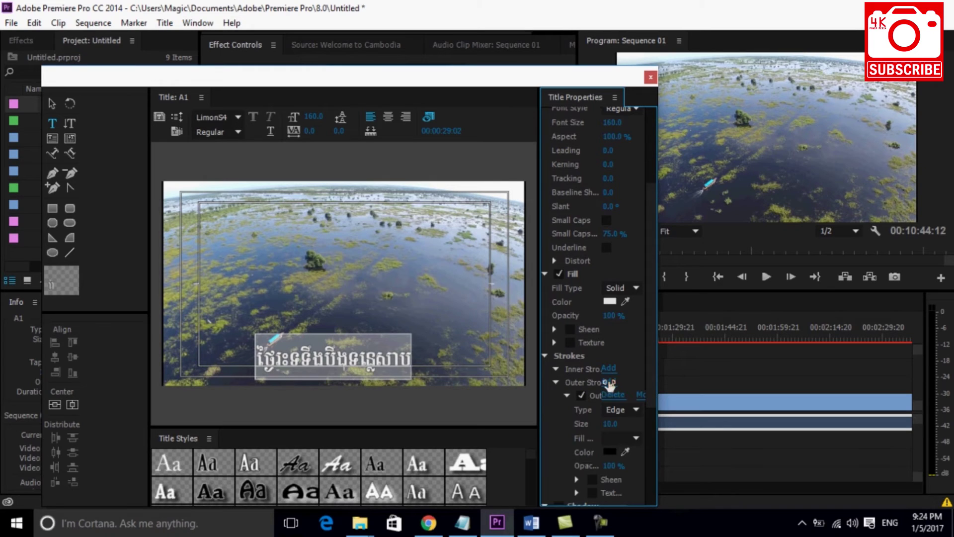
{"action": "left_click", "coordinate": [611, 426]}
{"action": "type", "text": "20"}
{"action": "key", "text": "Return"}
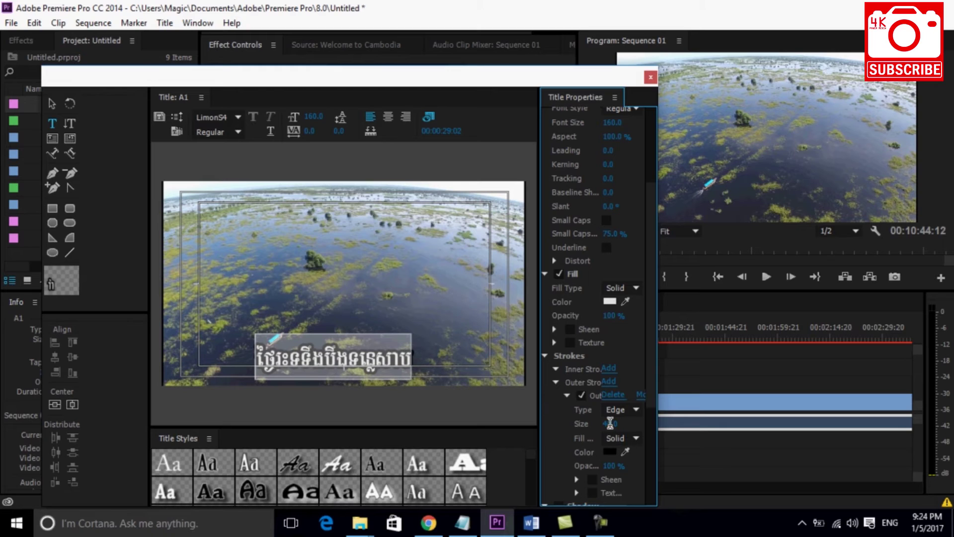
{"action": "left_click", "coordinate": [610, 423]}
{"action": "type", "text": "30"}
{"action": "key", "text": "Return"}
Centre the lyric text horizontally and close the Titler.
{"action": "left_click", "coordinate": [52, 103]}
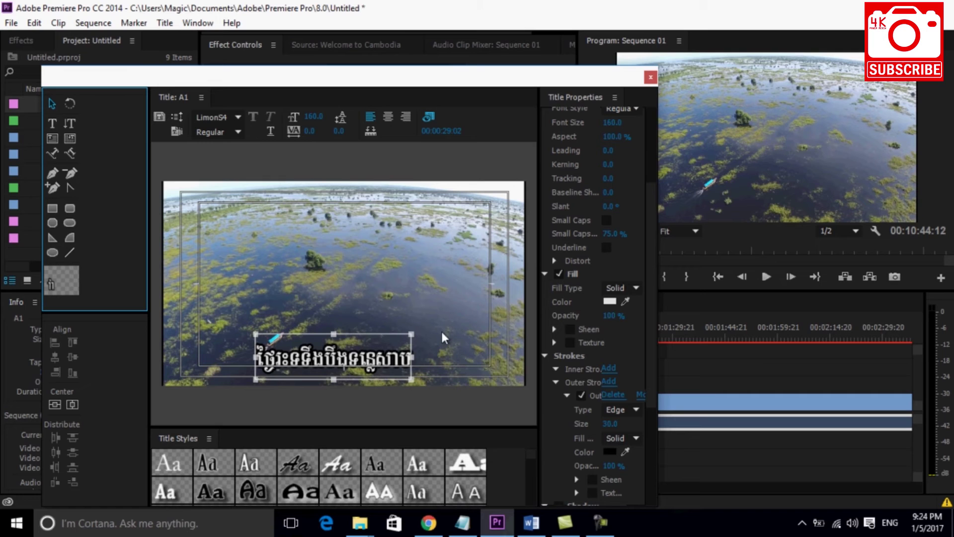
{"action": "left_click", "coordinate": [73, 405]}
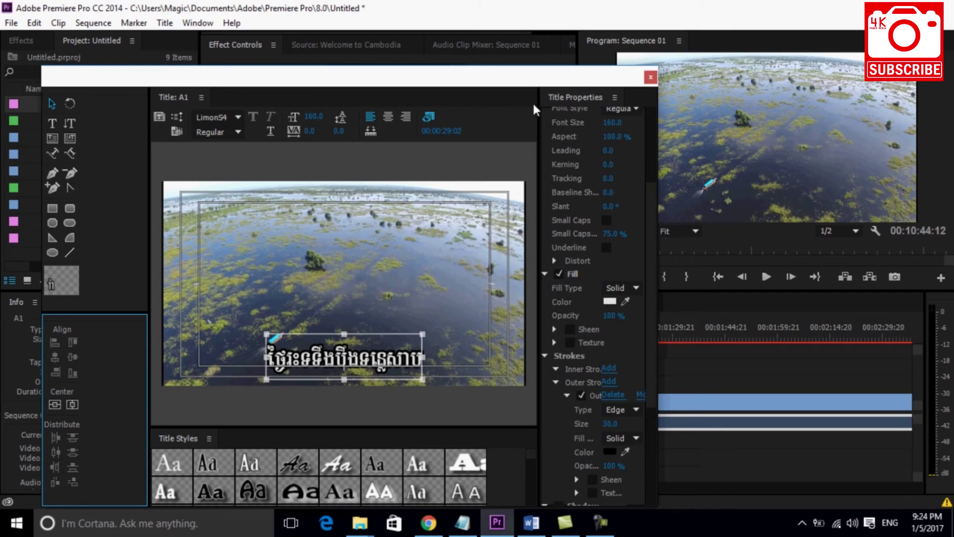
{"action": "left_click", "coordinate": [651, 77]}
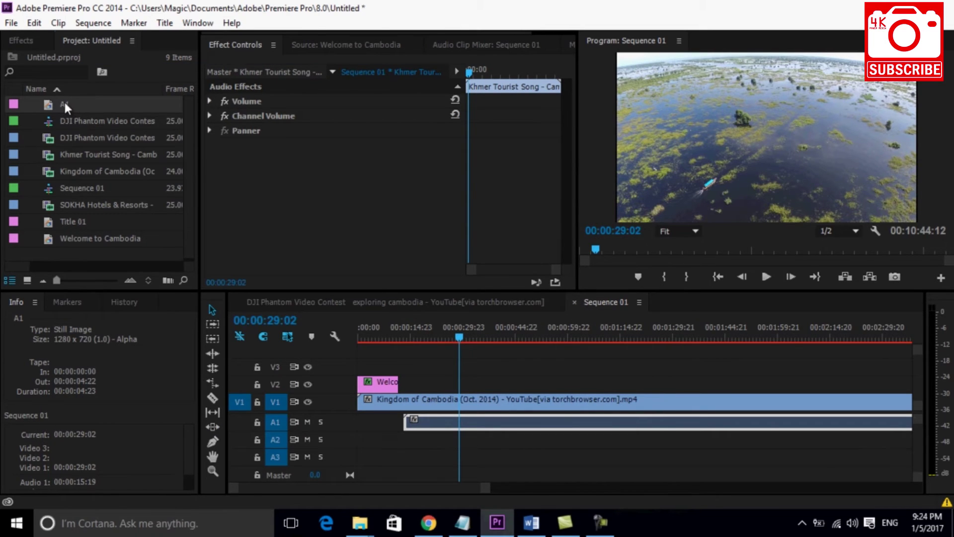
Copy and paste title A1, rename the duplicate B1, and open it in the Titler.
{"action": "right_click", "coordinate": [64, 102]}
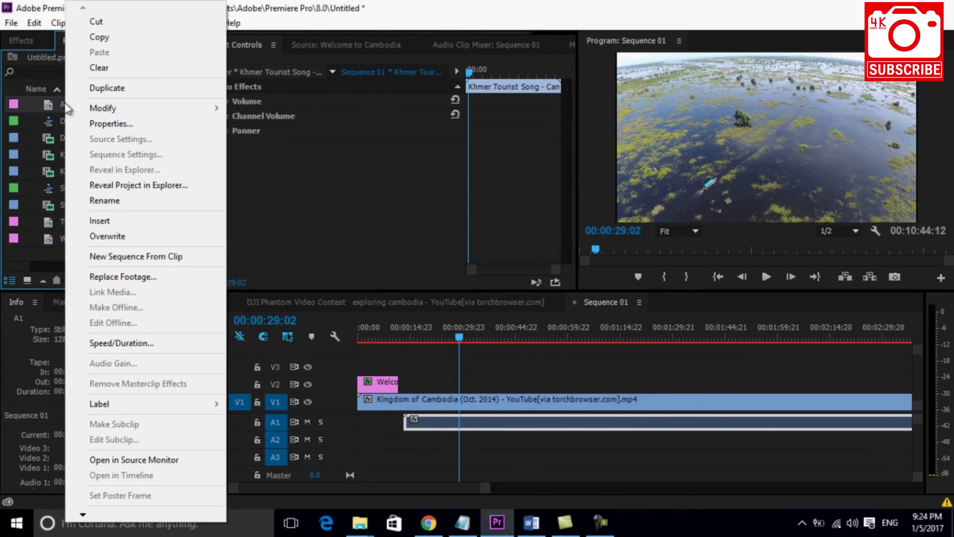
{"action": "left_click", "coordinate": [108, 43]}
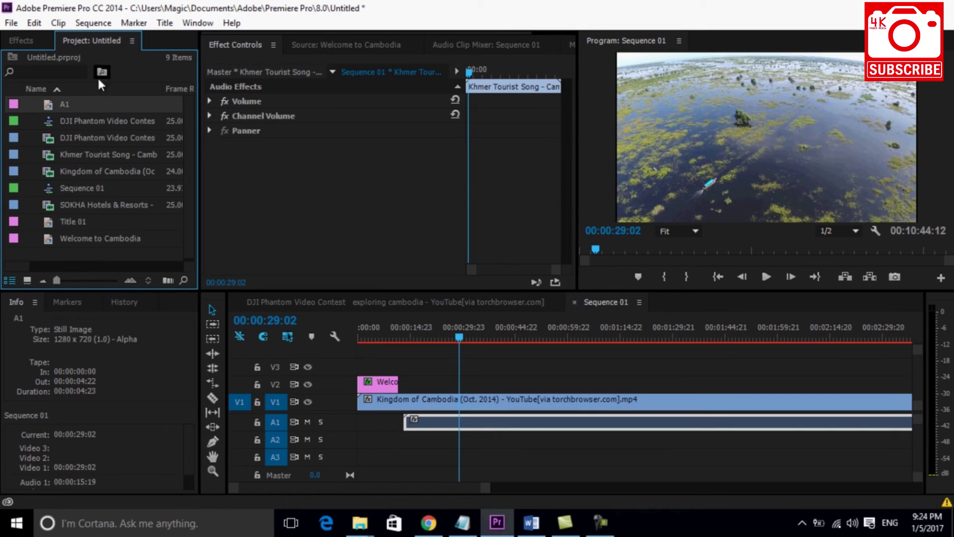
{"action": "right_click", "coordinate": [73, 103]}
{"action": "left_click", "coordinate": [97, 113]}
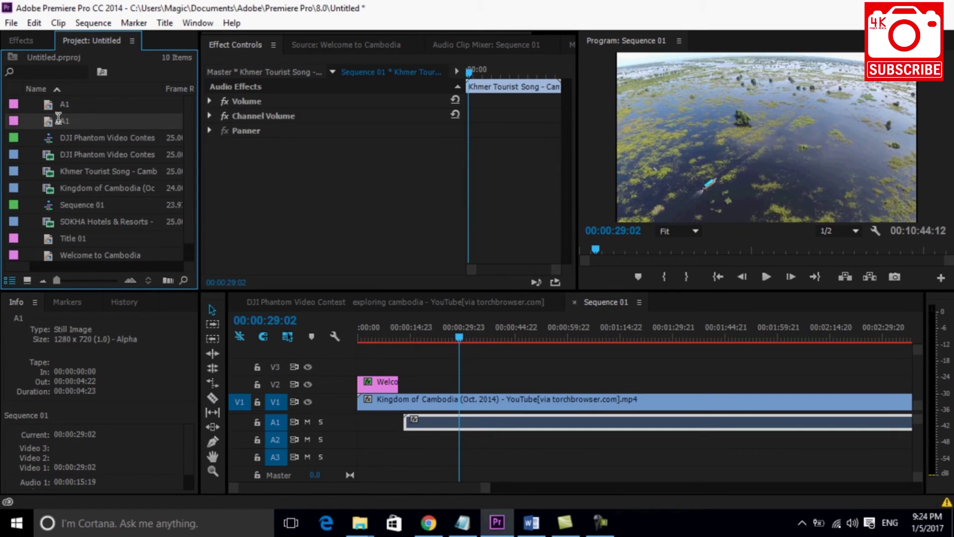
{"action": "right_click", "coordinate": [98, 120]}
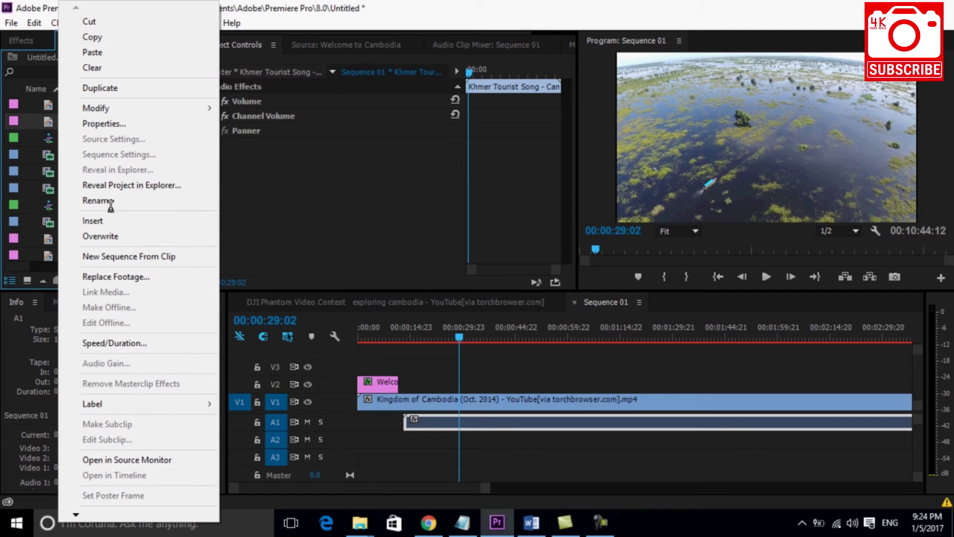
{"action": "left_click", "coordinate": [109, 200]}
{"action": "type", "text": "B1"}
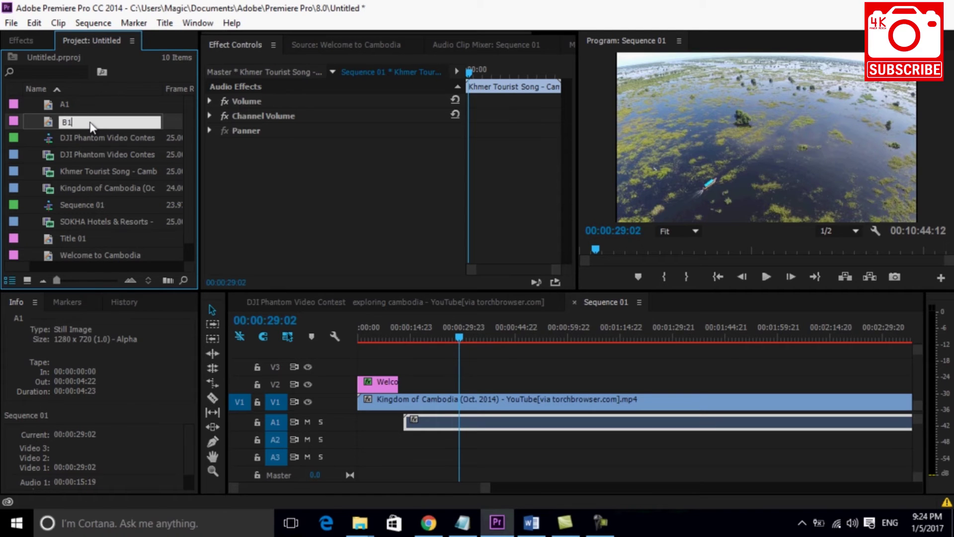
{"action": "key", "text": "Return"}
{"action": "double_click", "coordinate": [49, 121]}
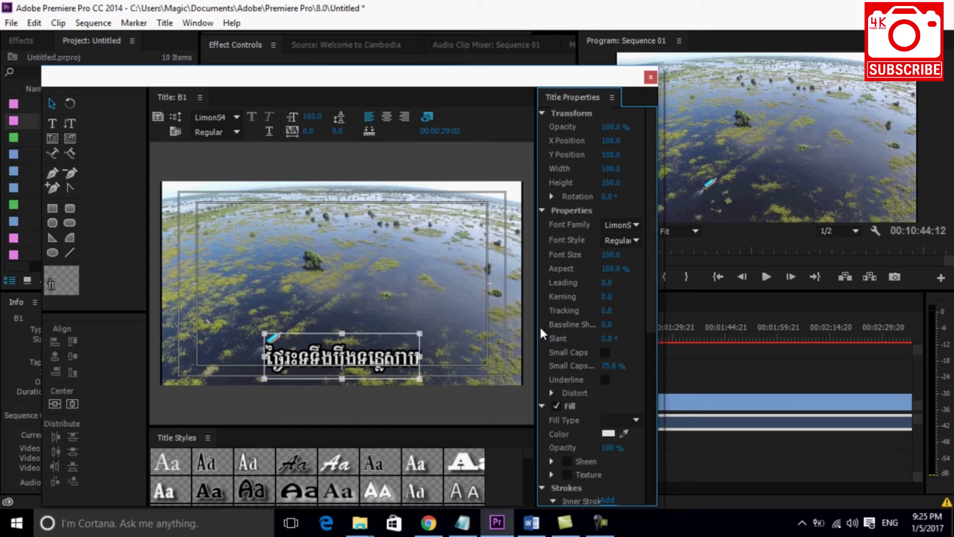
Set the lyric text fill colour to red (FF0000).
{"action": "scroll", "coordinate": [645, 296], "scroll_direction": "down", "scroll_amount": 3}
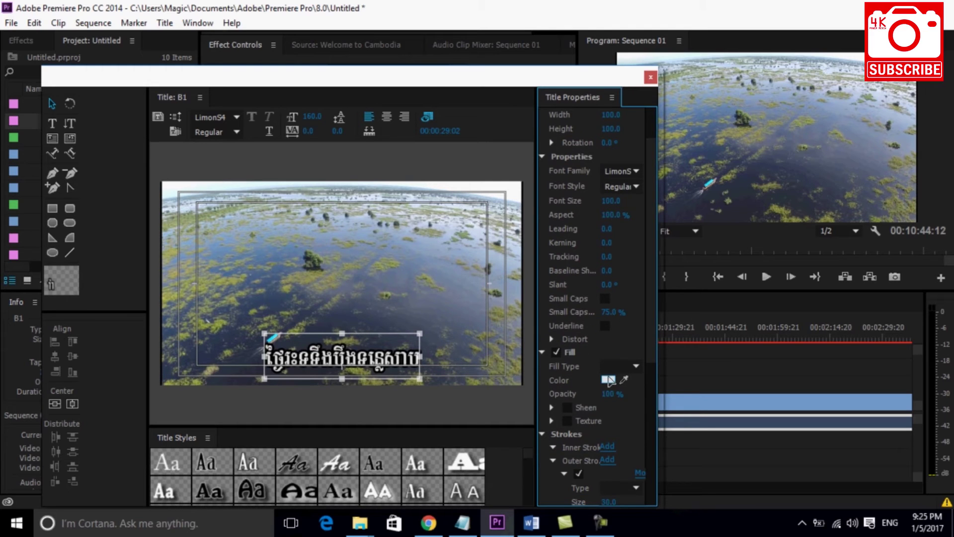
{"action": "left_click", "coordinate": [608, 380]}
{"action": "left_click_drag", "start_coordinate": [459, 338], "coordinate": [521, 379]}
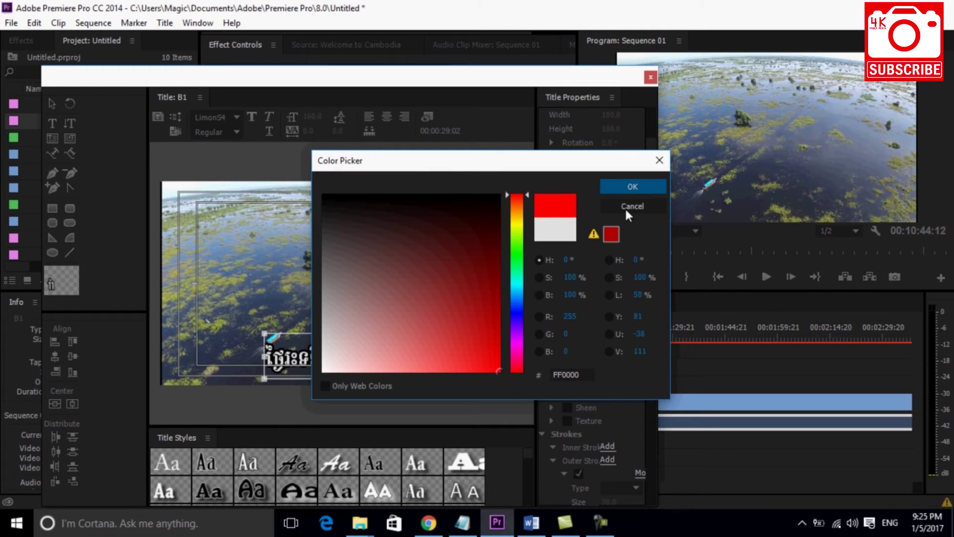
{"action": "left_click", "coordinate": [630, 188]}
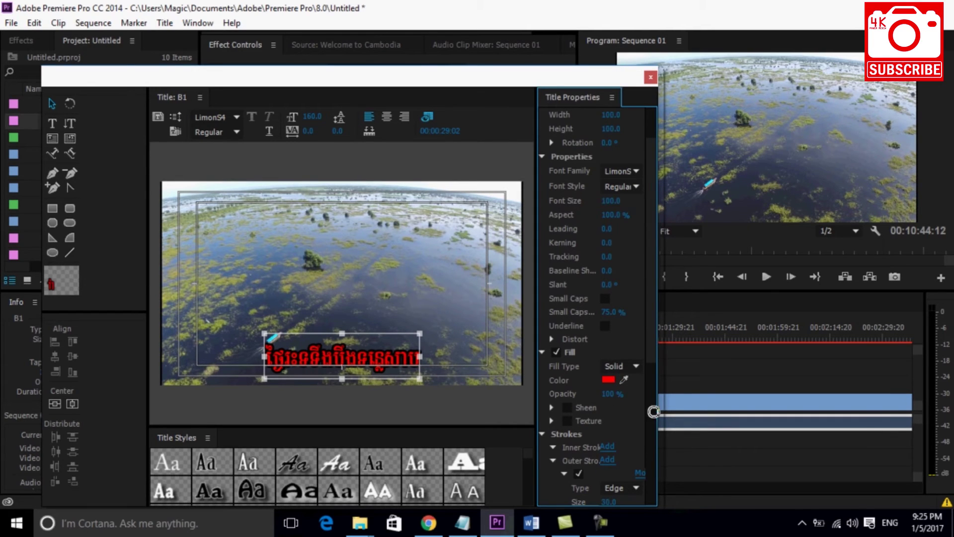
Make the outer stroke white (FFFFFF) and close the Titler.
{"action": "scroll", "coordinate": [654, 395], "scroll_direction": "down", "scroll_amount": 3}
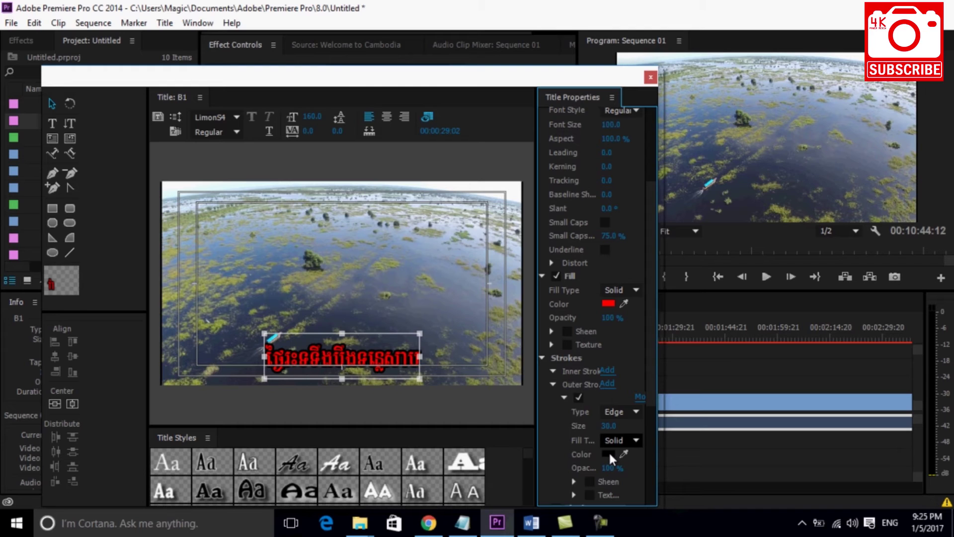
{"action": "left_click", "coordinate": [609, 454]}
{"action": "left_click", "coordinate": [337, 366]}
{"action": "left_click_drag", "start_coordinate": [309, 401], "coordinate": [301, 409]}
{"action": "left_click", "coordinate": [660, 180]}
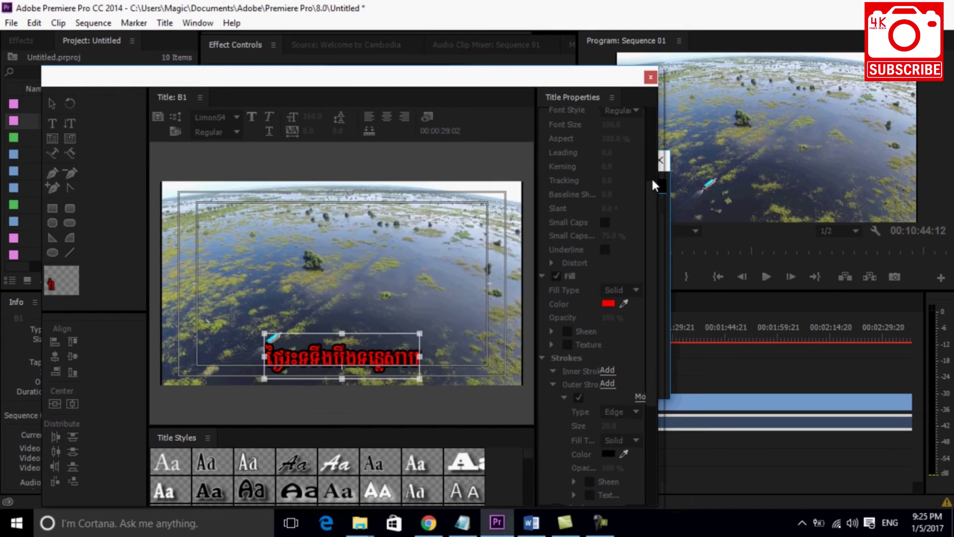
{"action": "left_click", "coordinate": [646, 79]}
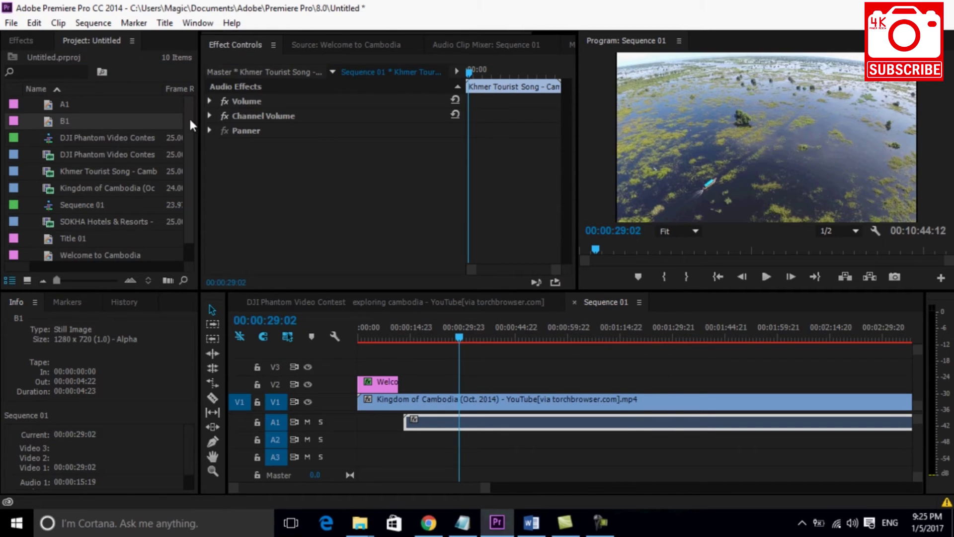
Place title B1 on track V2 and title A1 directly above it on V3 at the playhead.
{"action": "left_click", "coordinate": [190, 150]}
{"action": "mouse_move", "coordinate": [189, 147]}
{"action": "left_mouse_down"}
{"action": "mouse_move", "coordinate": [222, 152]}
{"action": "mouse_move", "coordinate": [454, 375]}
{"action": "mouse_move", "coordinate": [451, 385]}
{"action": "left_mouse_up"}
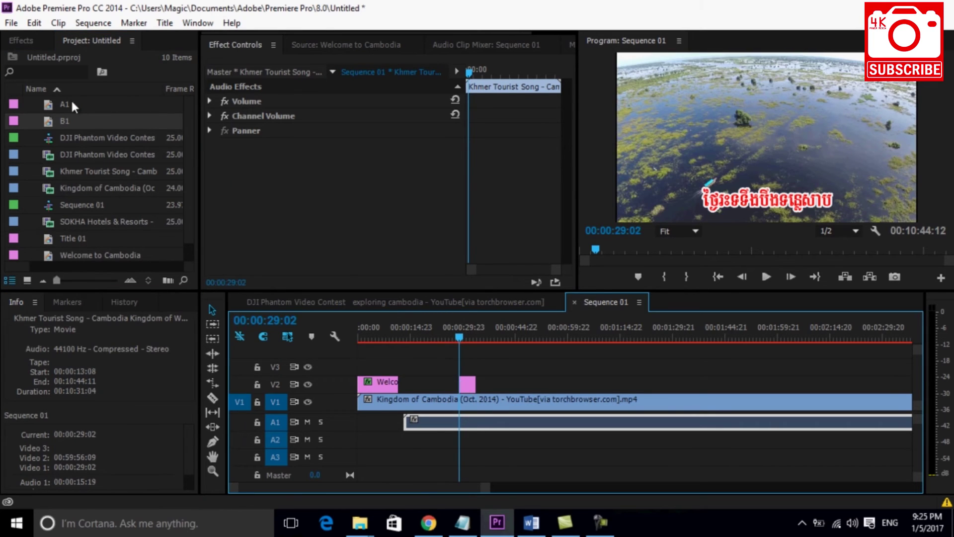
{"action": "left_click_drag", "start_coordinate": [45, 103], "coordinate": [492, 367]}
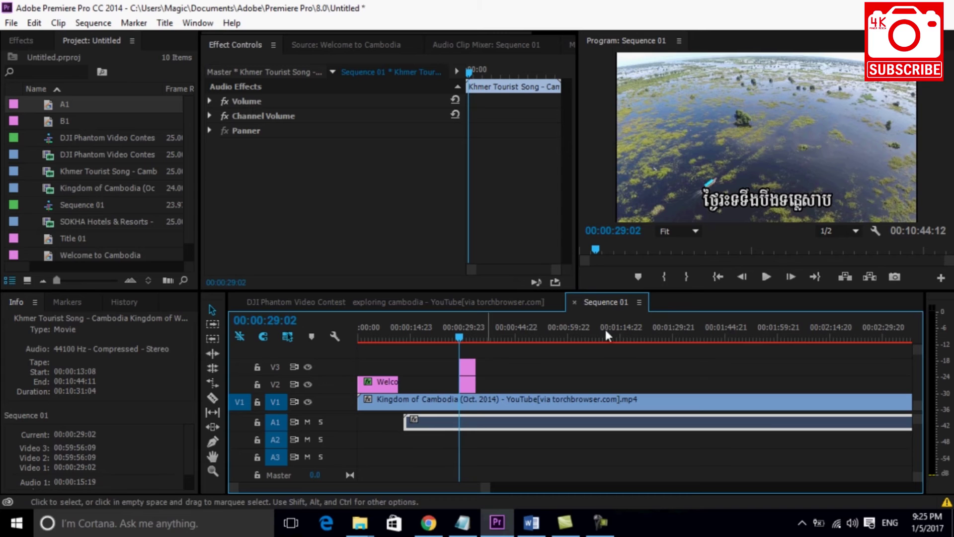
Preview the stacked titles, zoom the timeline, return to their start and select the A1 clip.
{"action": "left_click", "coordinate": [767, 277]}
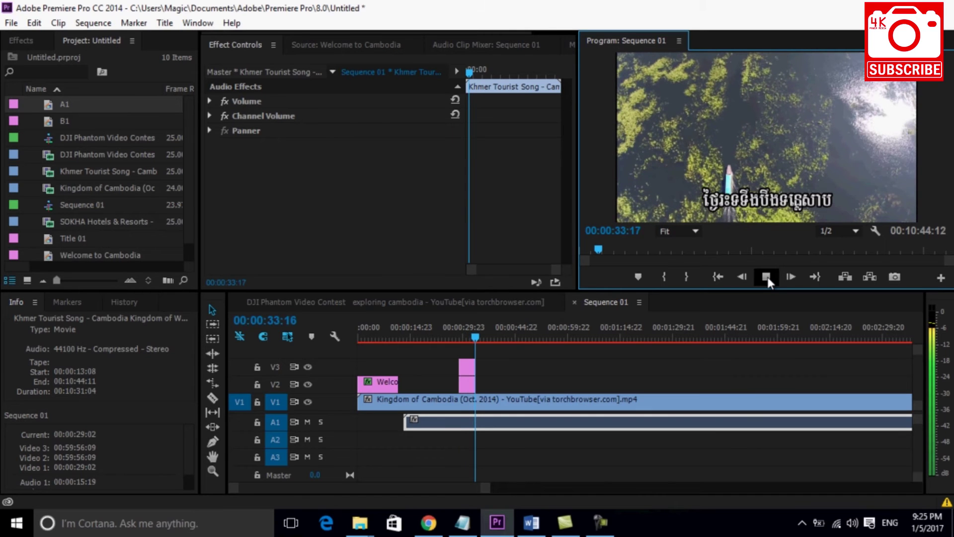
{"action": "left_click", "coordinate": [767, 276]}
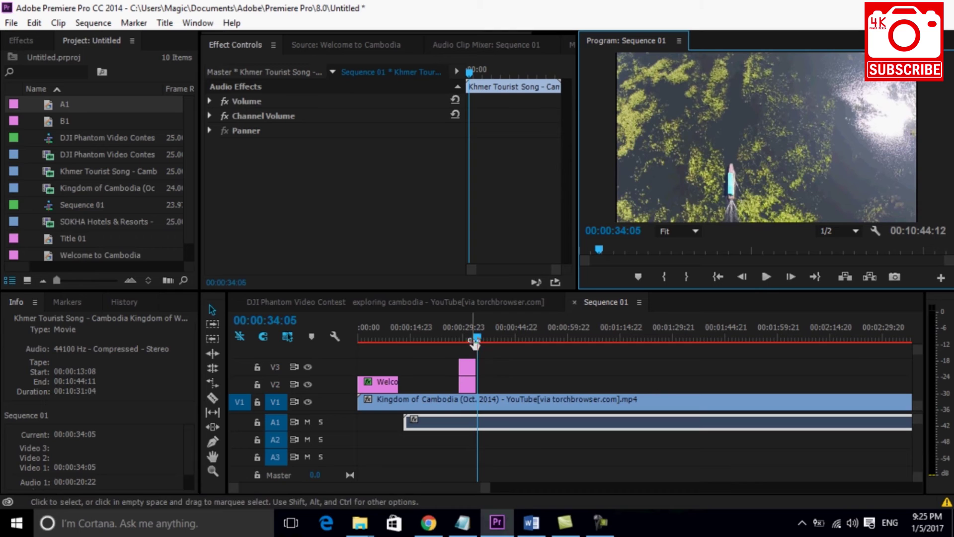
{"action": "left_click_drag", "start_coordinate": [487, 488], "coordinate": [453, 488]}
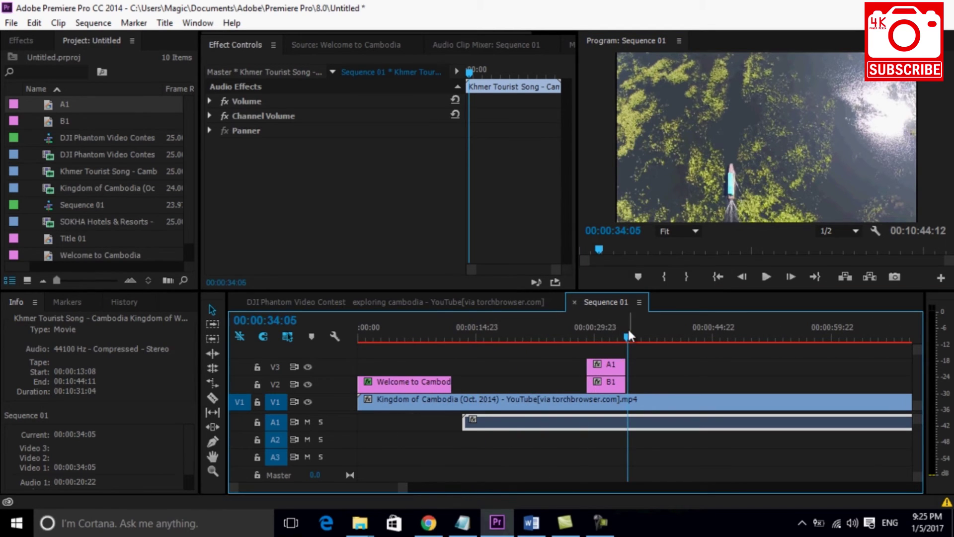
{"action": "left_click_drag", "start_coordinate": [627, 336], "coordinate": [589, 338]}
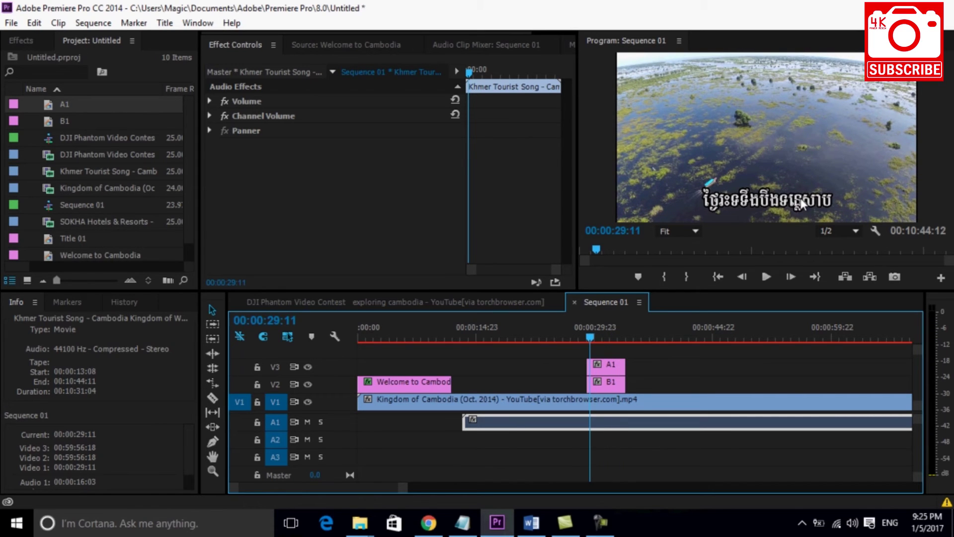
{"action": "left_click", "coordinate": [612, 370]}
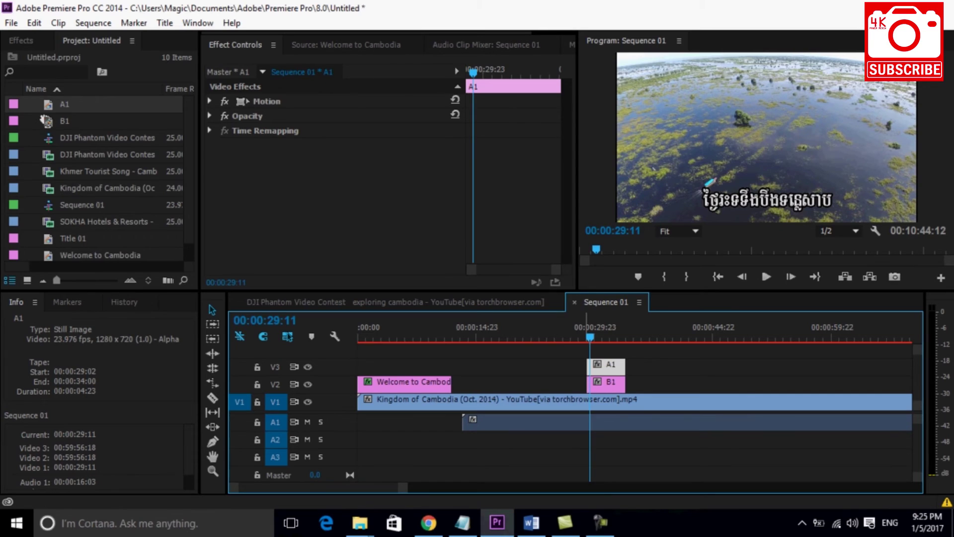
Apply Linear Wipe to the A1 clip and set a starting Transition Completion keyframe.
{"action": "left_click", "coordinate": [21, 40]}
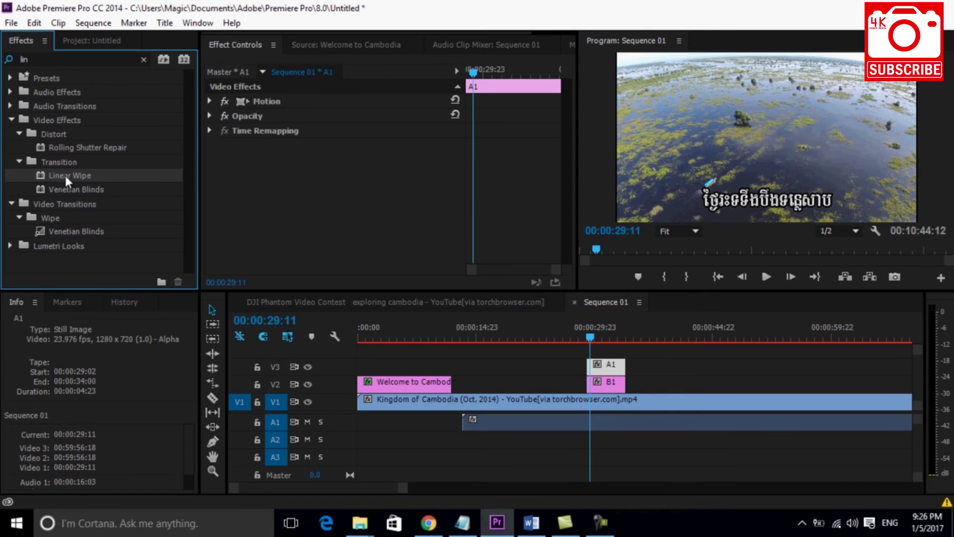
{"action": "left_click_drag", "start_coordinate": [65, 175], "coordinate": [605, 366]}
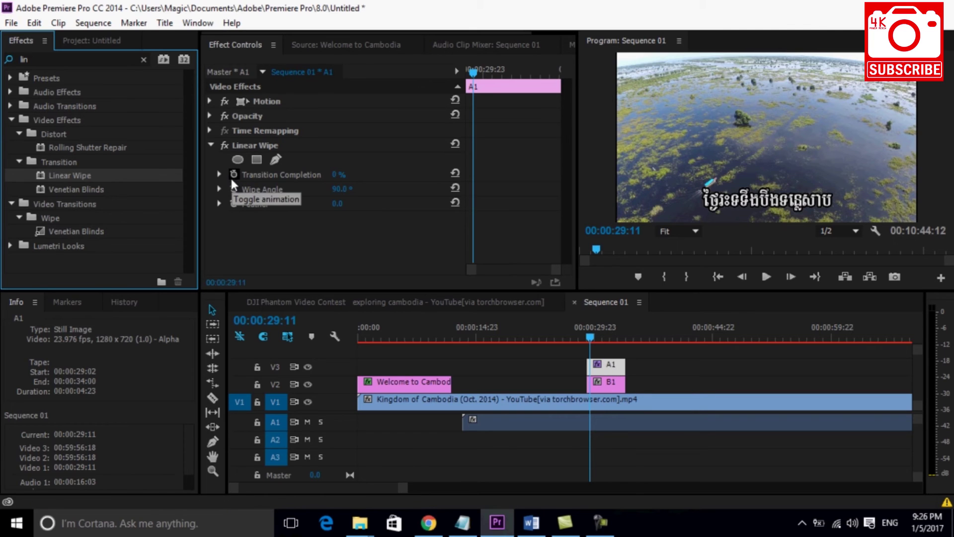
{"action": "left_click_drag", "start_coordinate": [475, 71], "coordinate": [470, 72]}
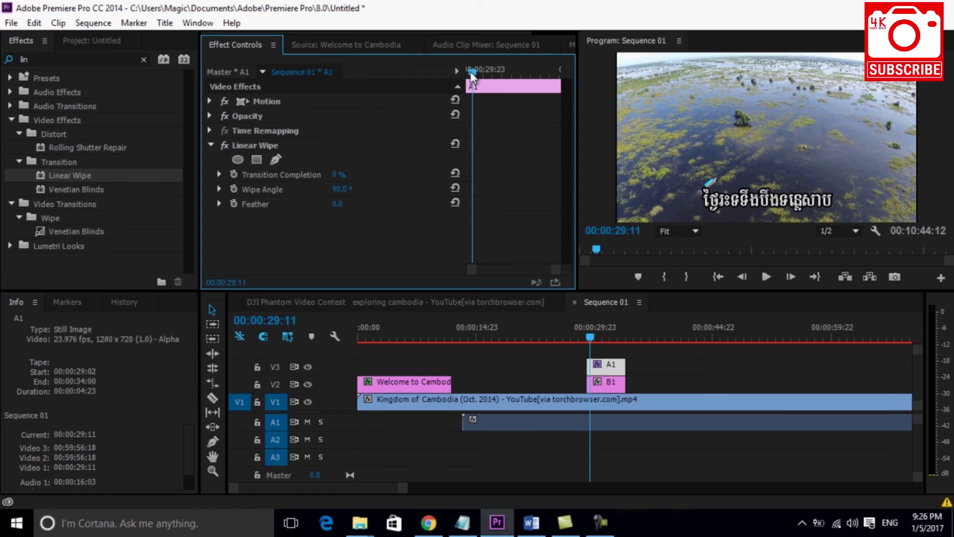
{"action": "left_click", "coordinate": [233, 175]}
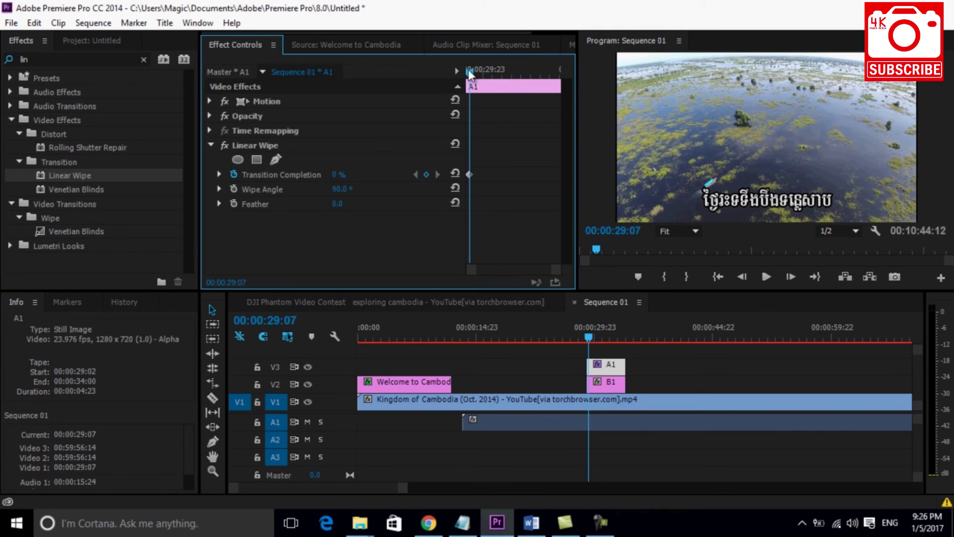
Add Transition Completion keyframes: 36% at 00:00:30:02, 51% at 00:00:31:00, 78% at 00:00:32:17.
{"action": "left_click_drag", "start_coordinate": [472, 76], "coordinate": [485, 76]}
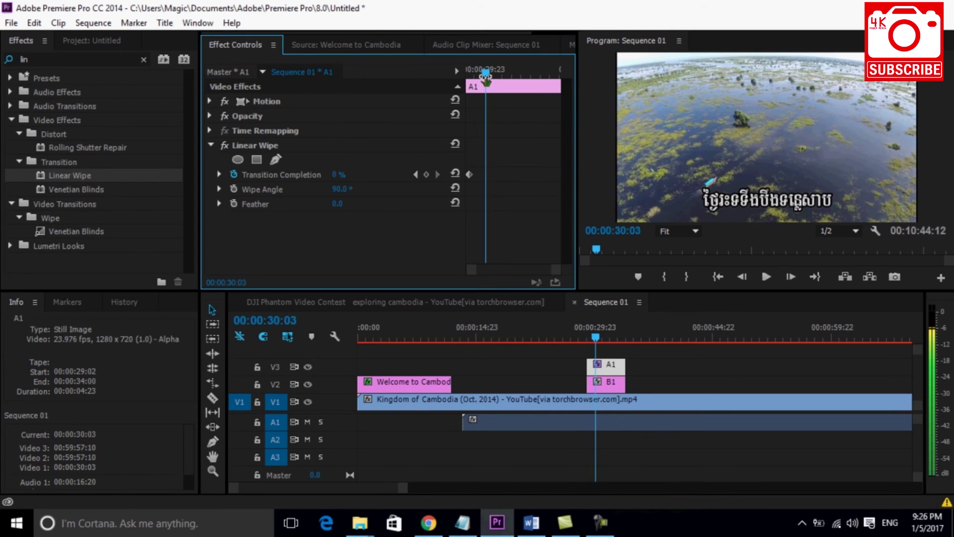
{"action": "left_click_drag", "start_coordinate": [485, 76], "coordinate": [484, 76]}
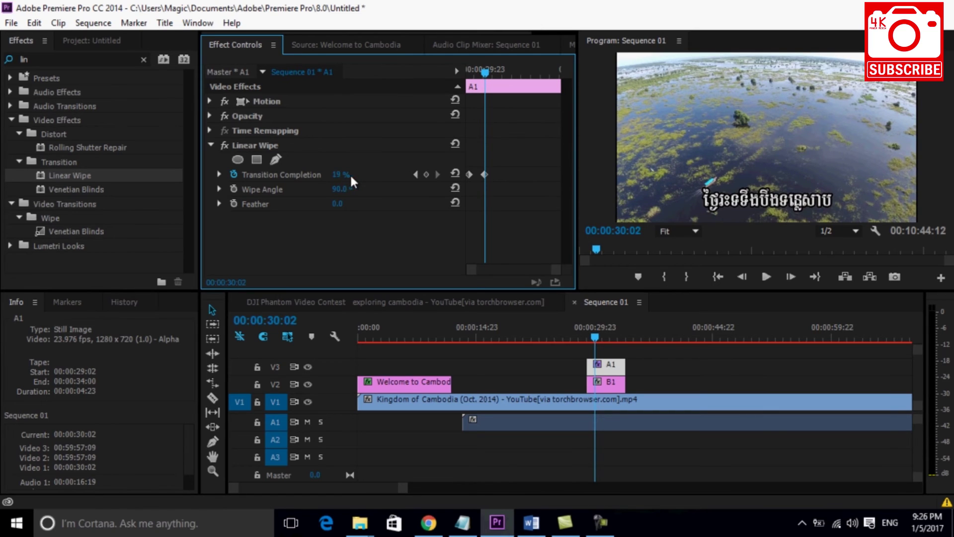
{"action": "left_click_drag", "start_coordinate": [361, 177], "coordinate": [363, 177]}
{"action": "left_click_drag", "start_coordinate": [487, 72], "coordinate": [504, 75]}
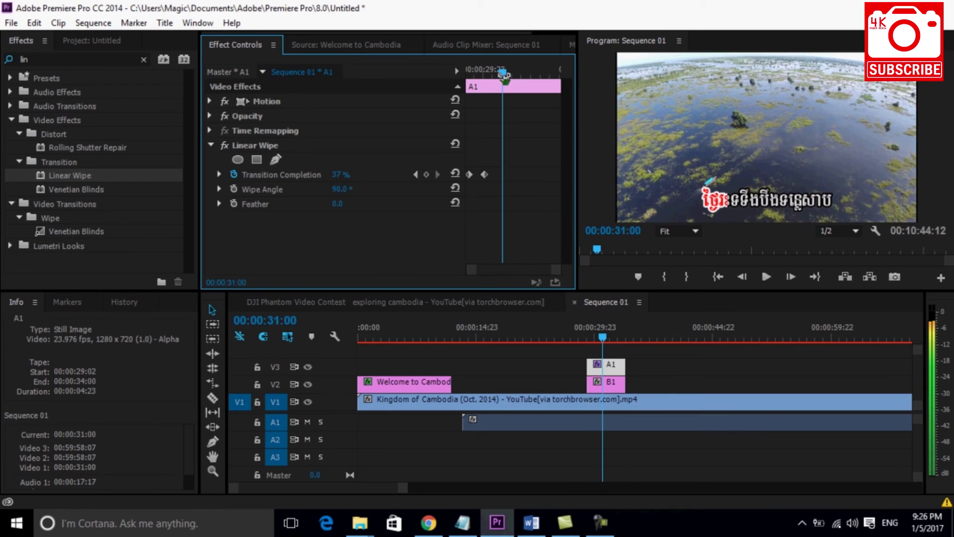
{"action": "left_click_drag", "start_coordinate": [337, 177], "coordinate": [356, 179]}
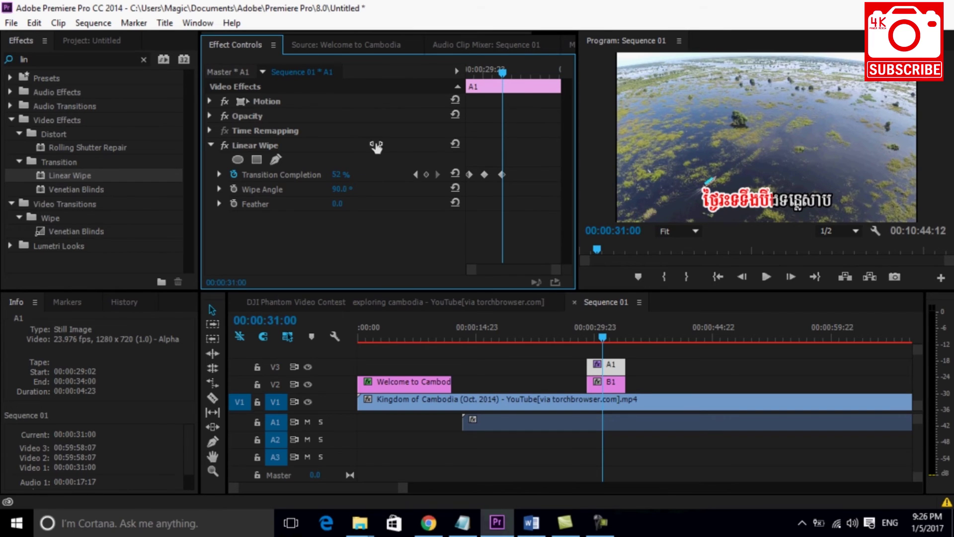
{"action": "left_click_drag", "start_coordinate": [503, 73], "coordinate": [536, 73]}
{"action": "left_click_drag", "start_coordinate": [337, 176], "coordinate": [358, 175]}
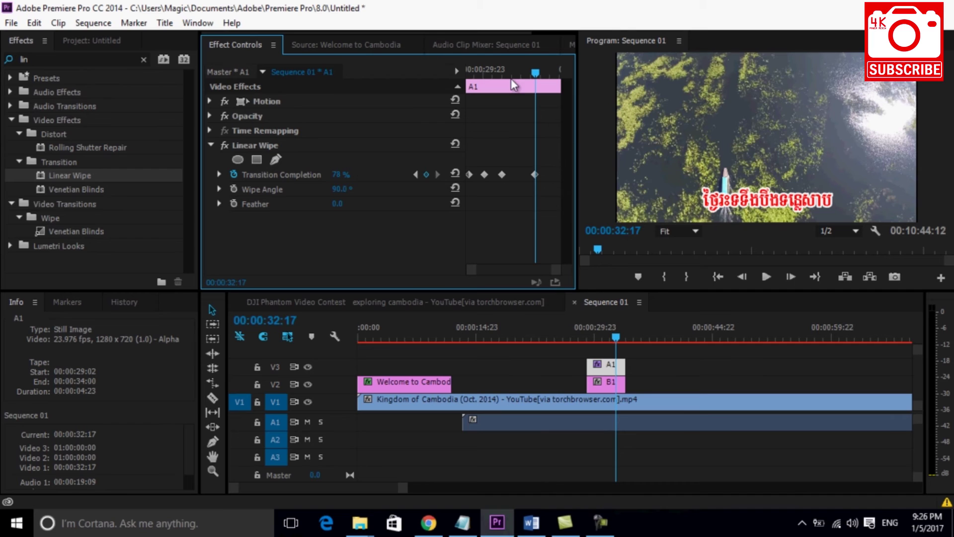
Preview the wipe, shift the second Transition Completion keyframe earlier, and replay to check it.
{"action": "left_click", "coordinate": [469, 73]}
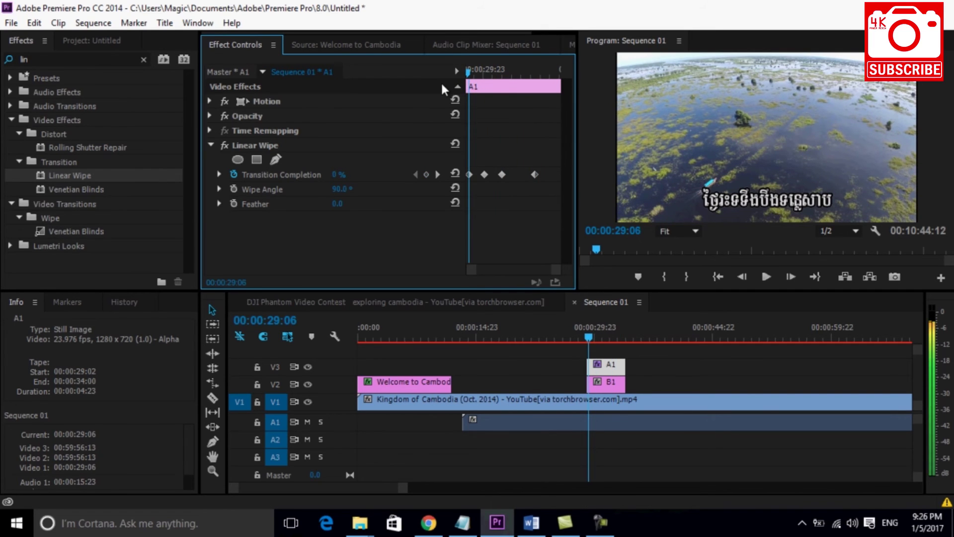
{"action": "left_click", "coordinate": [765, 277]}
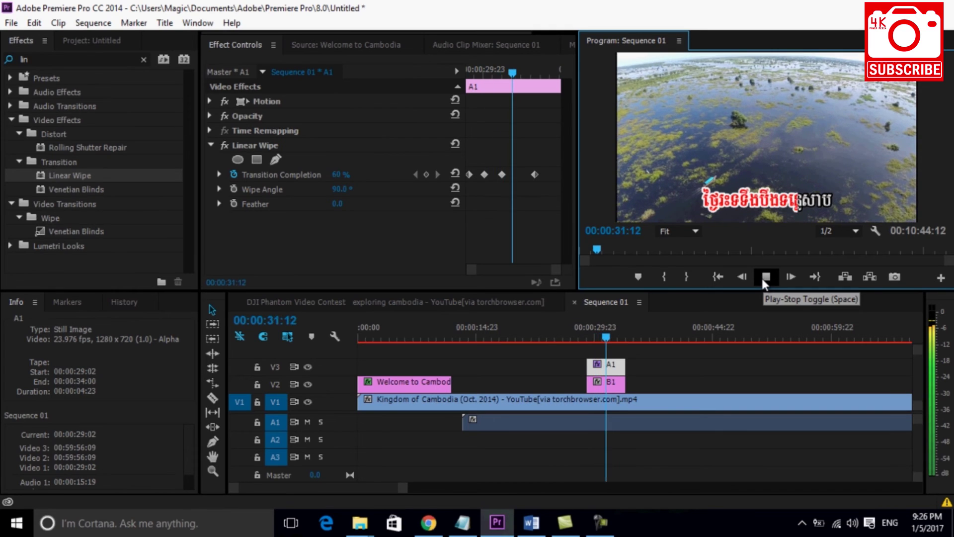
{"action": "left_click", "coordinate": [765, 277]}
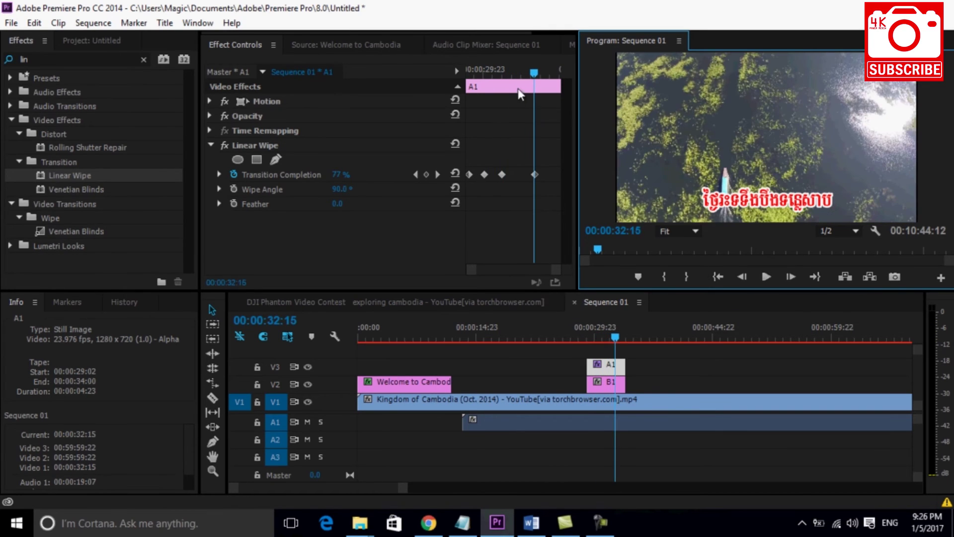
{"action": "mouse_move", "coordinate": [519, 94]}
{"action": "left_mouse_down"}
{"action": "mouse_move", "coordinate": [465, 97]}
{"action": "mouse_move", "coordinate": [470, 174]}
{"action": "left_mouse_up"}
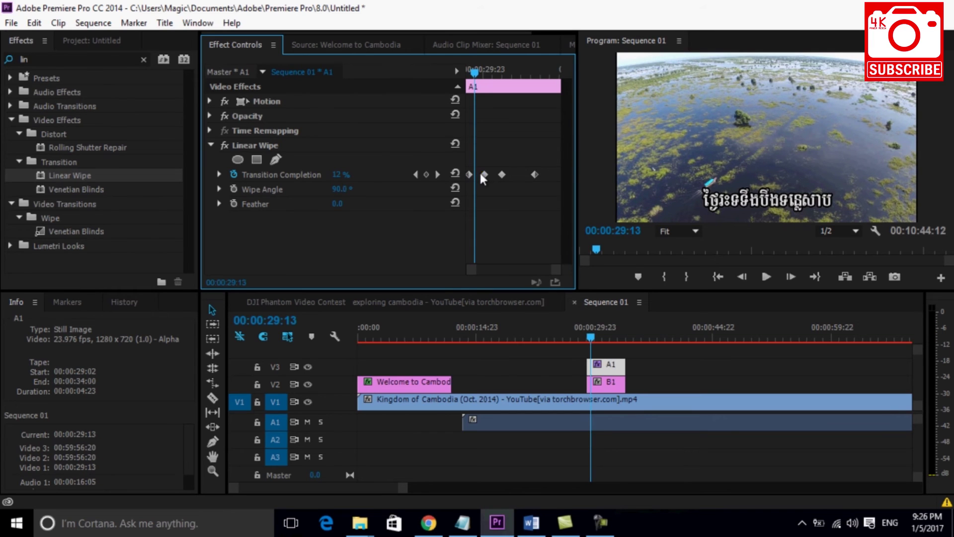
{"action": "left_click_drag", "start_coordinate": [481, 174], "coordinate": [474, 175]}
{"action": "left_click", "coordinate": [765, 276]}
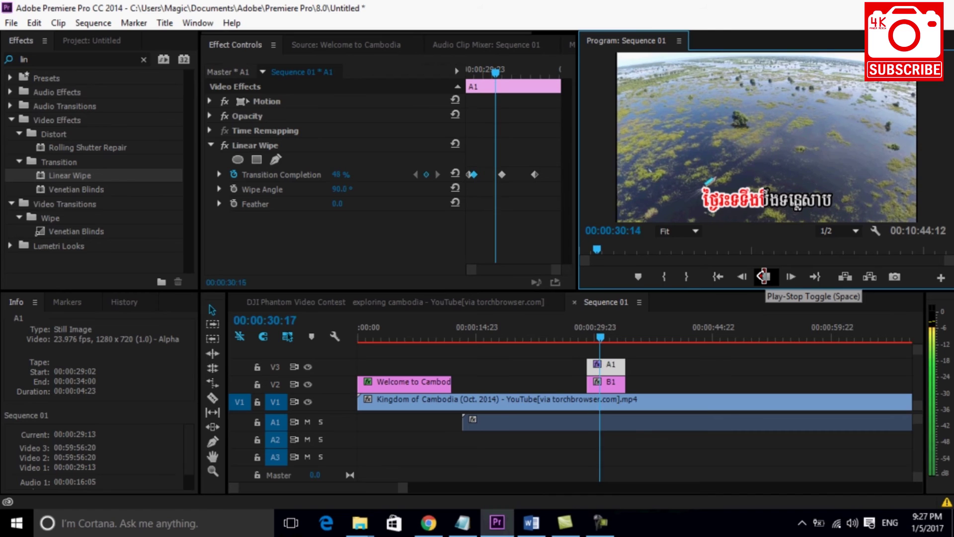
{"action": "key", "text": "space"}
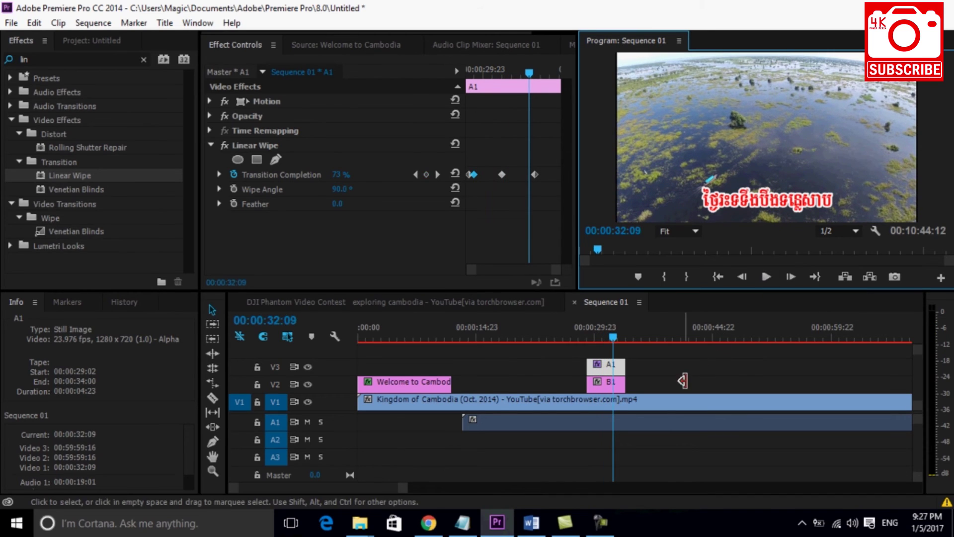
Extend the A1 title to start at 00:00:28:01 and save the project.
{"action": "mouse_move", "coordinate": [588, 372]}
{"action": "left_mouse_down"}
{"action": "mouse_move", "coordinate": [577, 366]}
{"action": "mouse_move", "coordinate": [577, 386]}
{"action": "left_mouse_up"}
{"action": "left_click", "coordinate": [484, 178]}
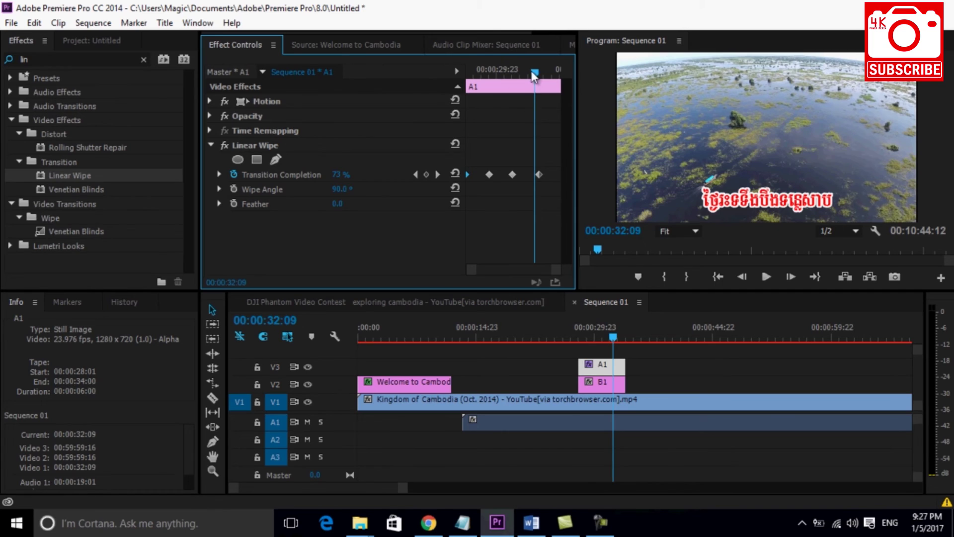
{"action": "left_click_drag", "start_coordinate": [534, 76], "coordinate": [430, 94]}
{"action": "key", "text": "Up"}
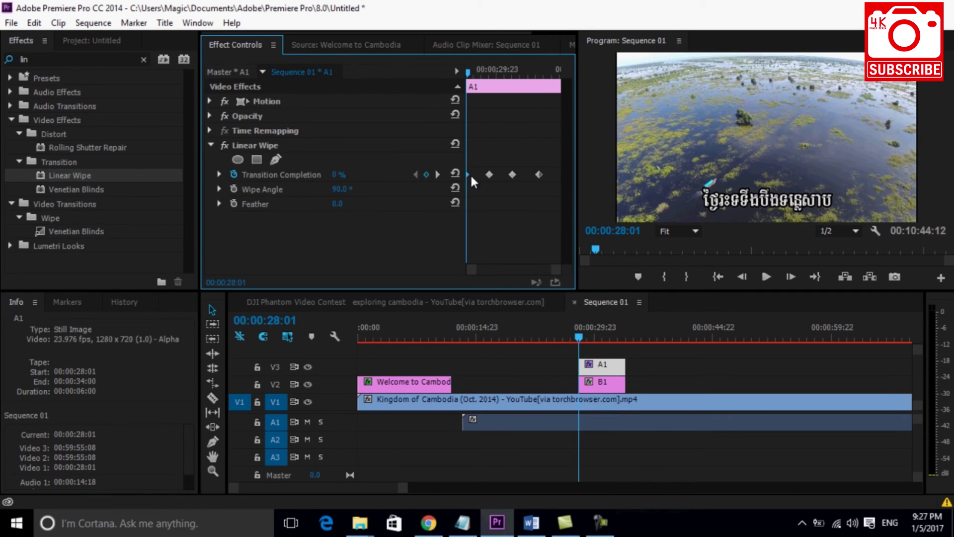
{"action": "key", "text": "ctrl+s"}
Preview the lyric reveal at 1/4 playback resolution.
{"action": "left_click", "coordinate": [844, 231]}
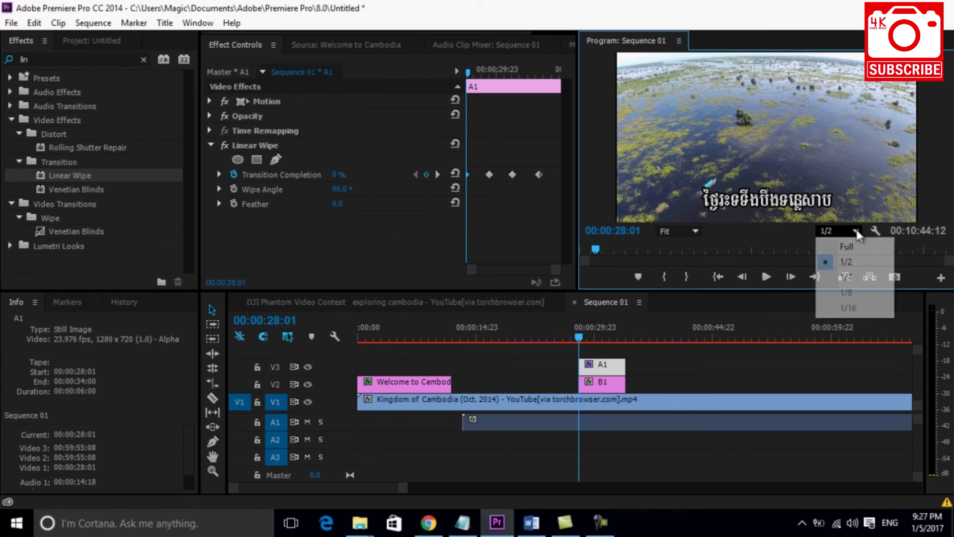
{"action": "left_click", "coordinate": [845, 276]}
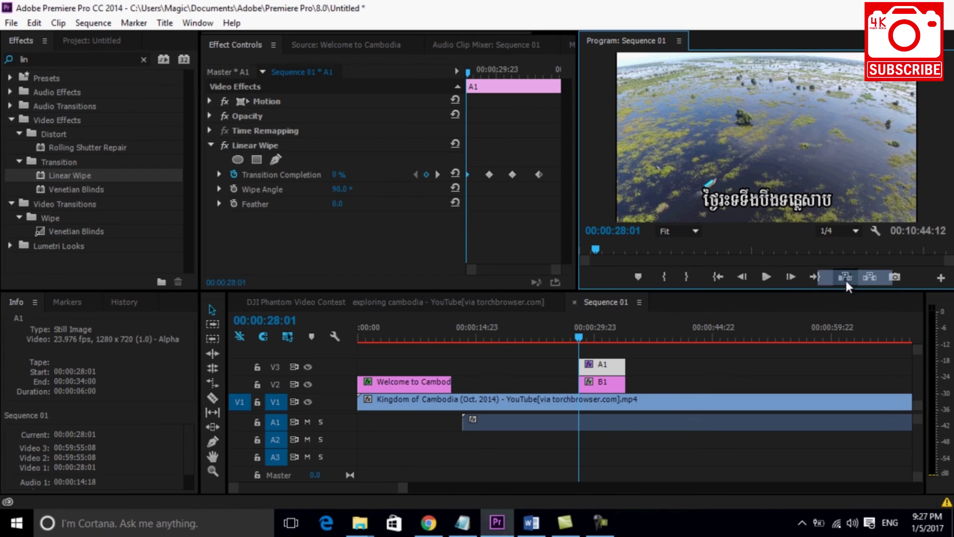
{"action": "left_click", "coordinate": [766, 276]}
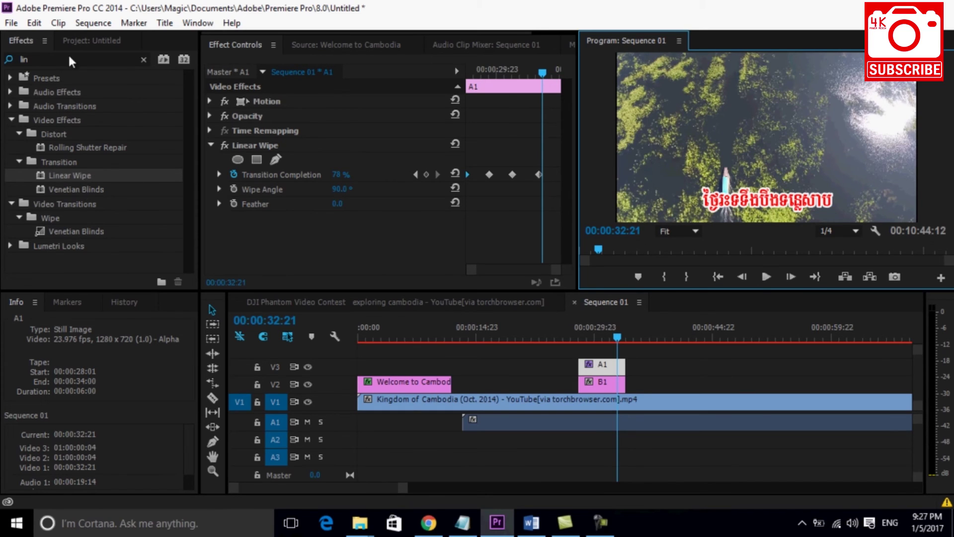
{"action": "left_click", "coordinate": [74, 40]}
Duplicate the A1 title item in the project and name the copy A2.
{"action": "right_click", "coordinate": [46, 104]}
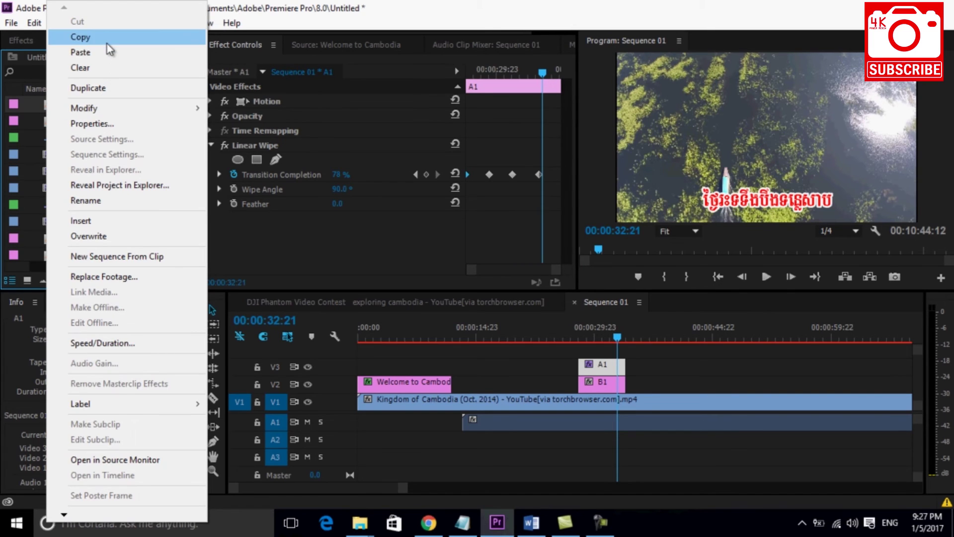
{"action": "left_click", "coordinate": [109, 37]}
{"action": "right_click", "coordinate": [72, 102]}
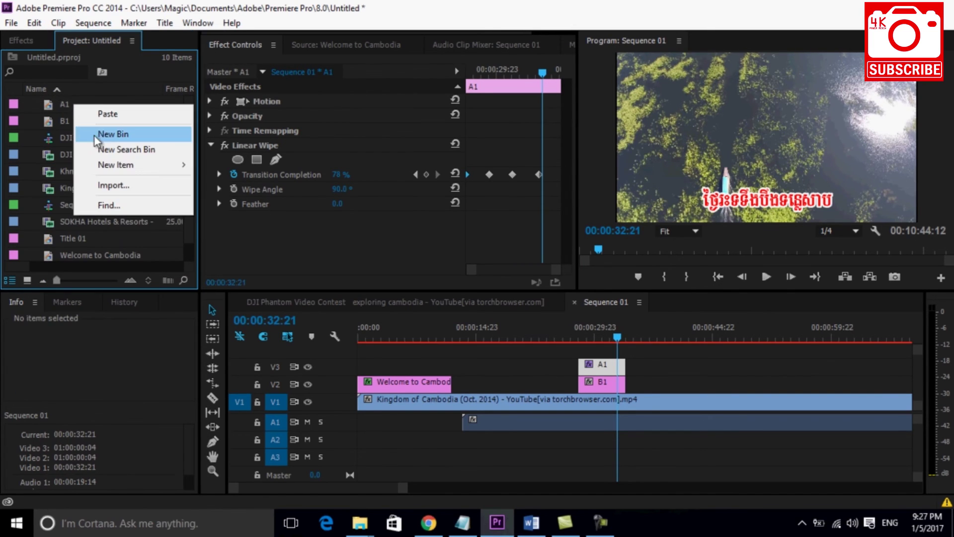
{"action": "left_click", "coordinate": [97, 113]}
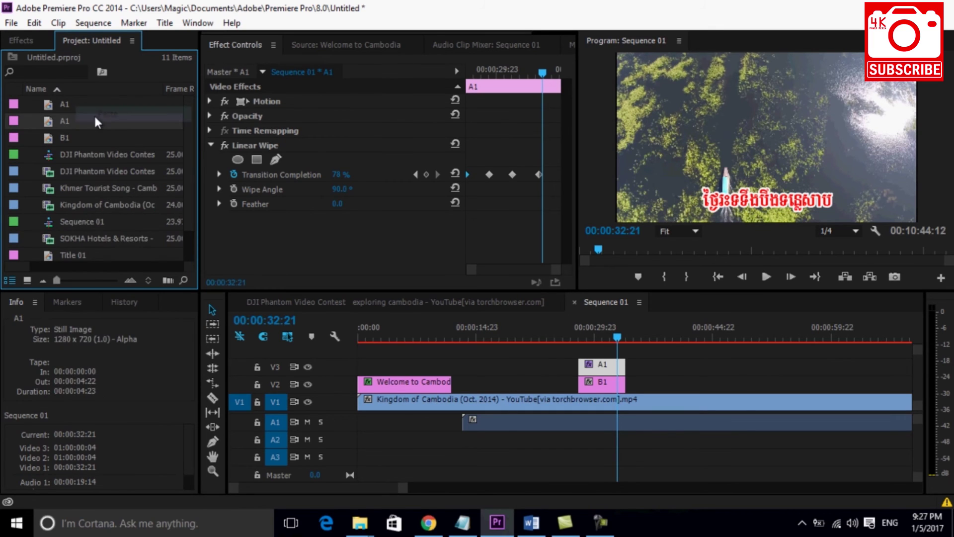
{"action": "right_click", "coordinate": [60, 120]}
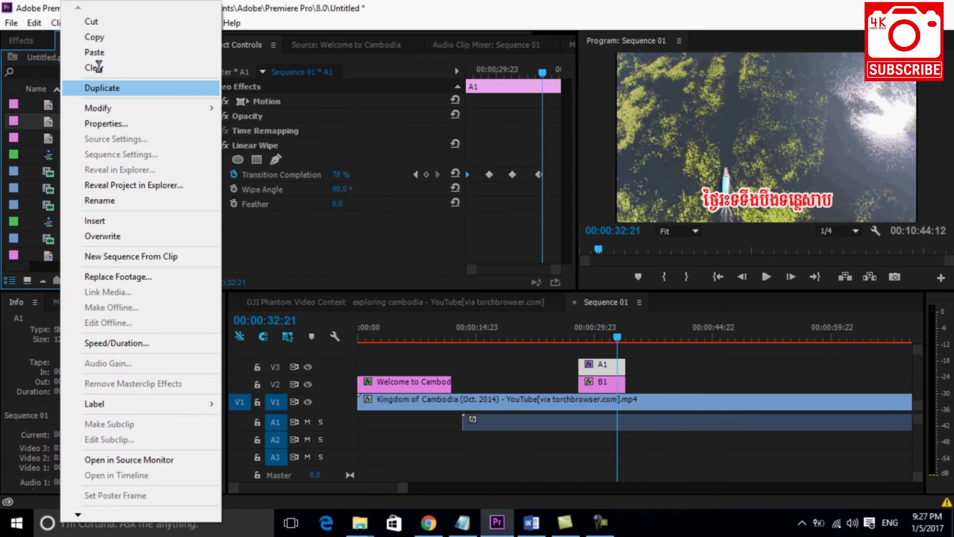
{"action": "left_click", "coordinate": [100, 200]}
{"action": "type", "text": "A2"}
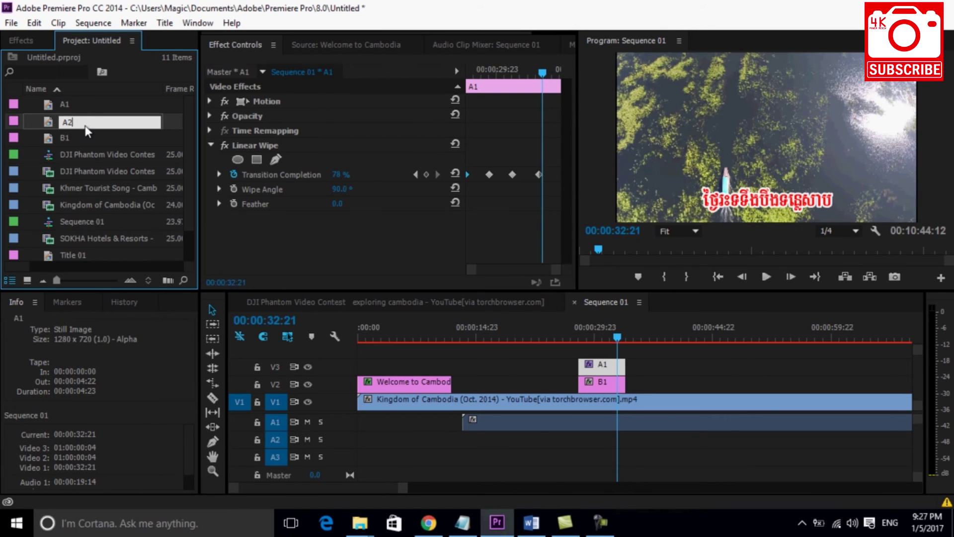
{"action": "left_click", "coordinate": [84, 137]}
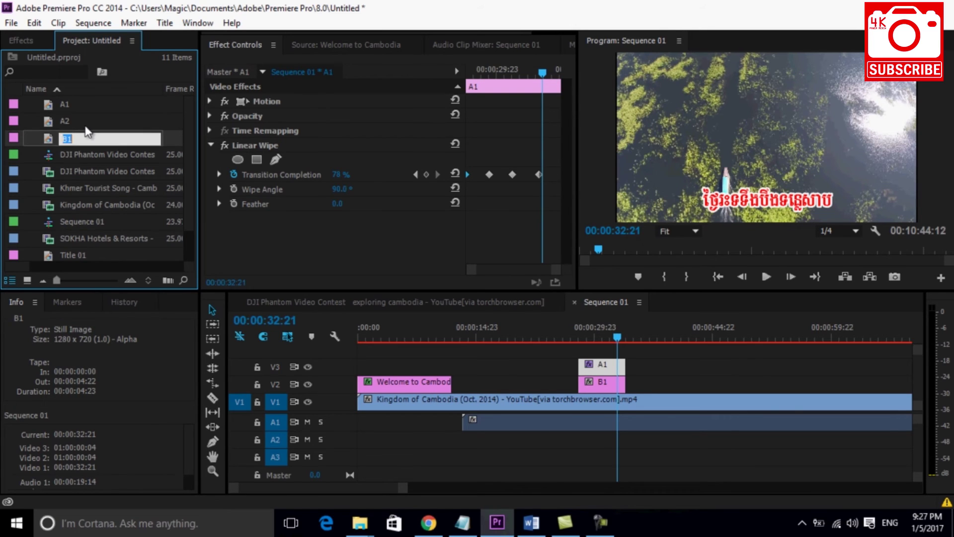
Duplicate the B1 title item in the project and name the copy B2.
{"action": "right_click", "coordinate": [47, 138]}
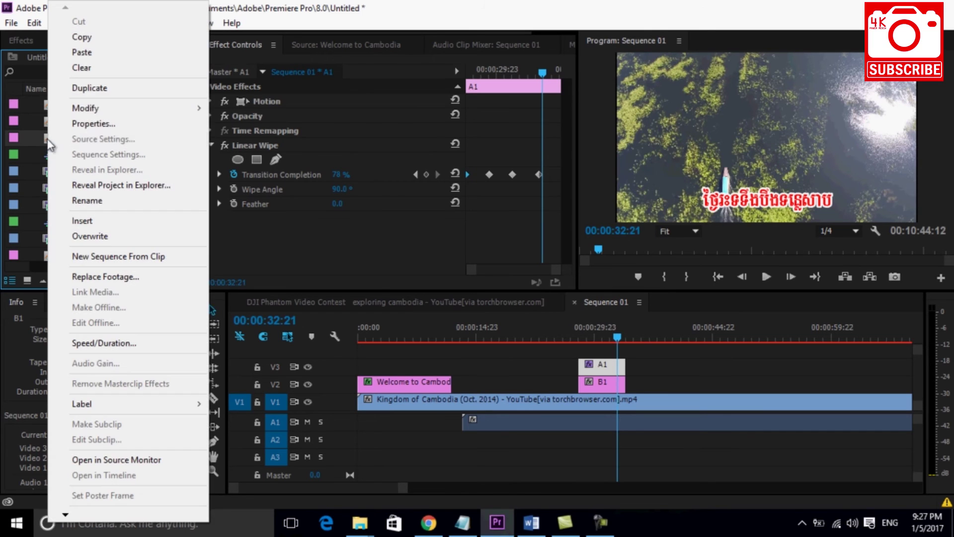
{"action": "left_click", "coordinate": [105, 42]}
{"action": "right_click", "coordinate": [45, 139]}
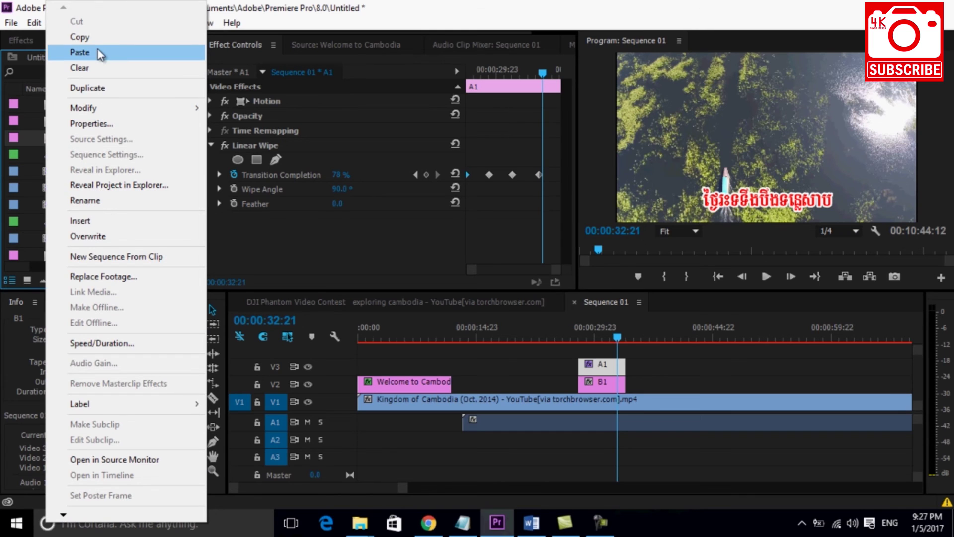
{"action": "left_click", "coordinate": [98, 53]}
{"action": "right_click", "coordinate": [61, 152]}
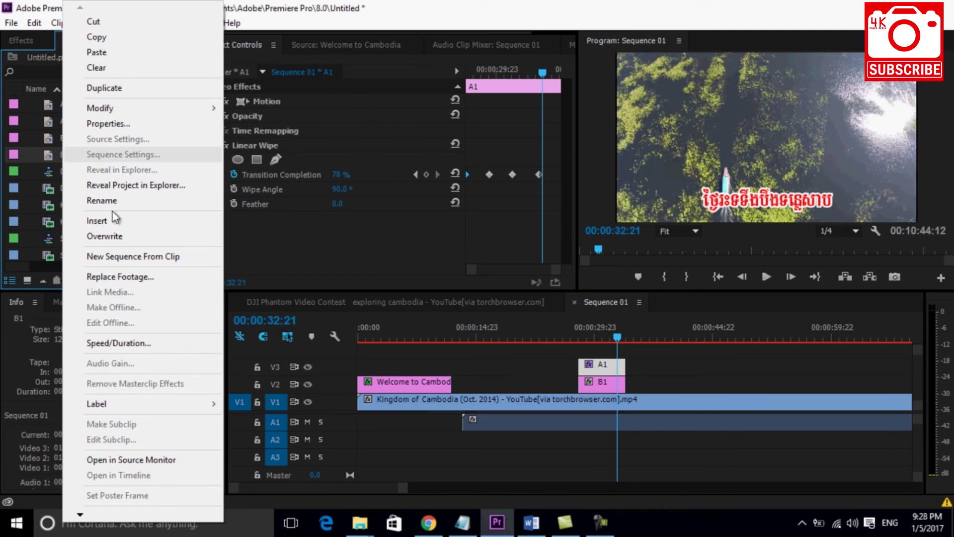
{"action": "left_click", "coordinate": [48, 151]}
{"action": "right_click", "coordinate": [66, 151]}
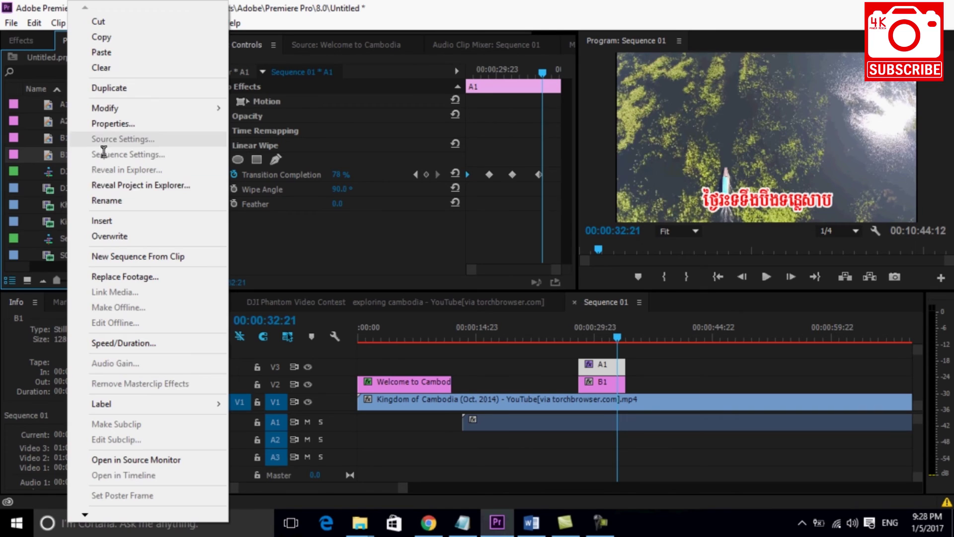
{"action": "left_click", "coordinate": [97, 200]}
{"action": "left_click", "coordinate": [85, 160]}
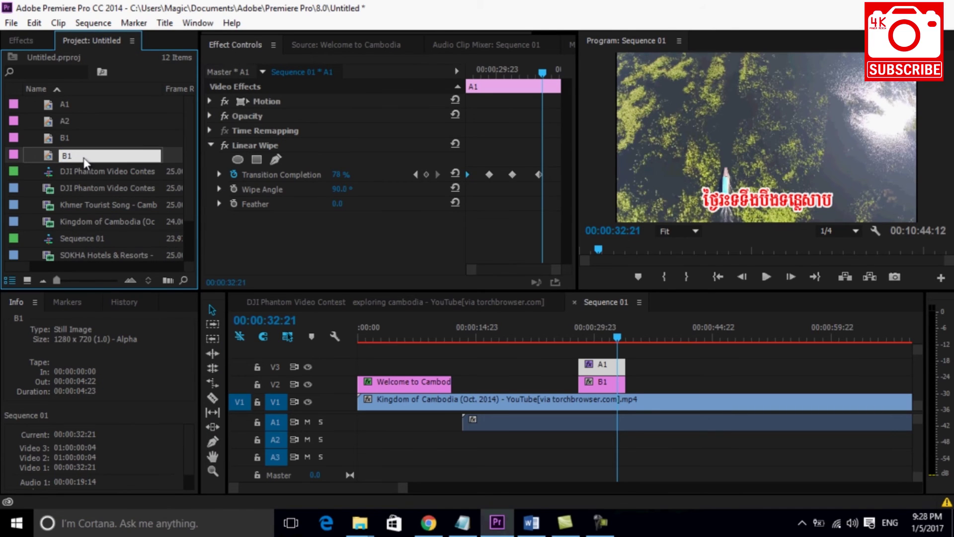
{"action": "type", "text": "2"}
{"action": "key", "text": "Return"}
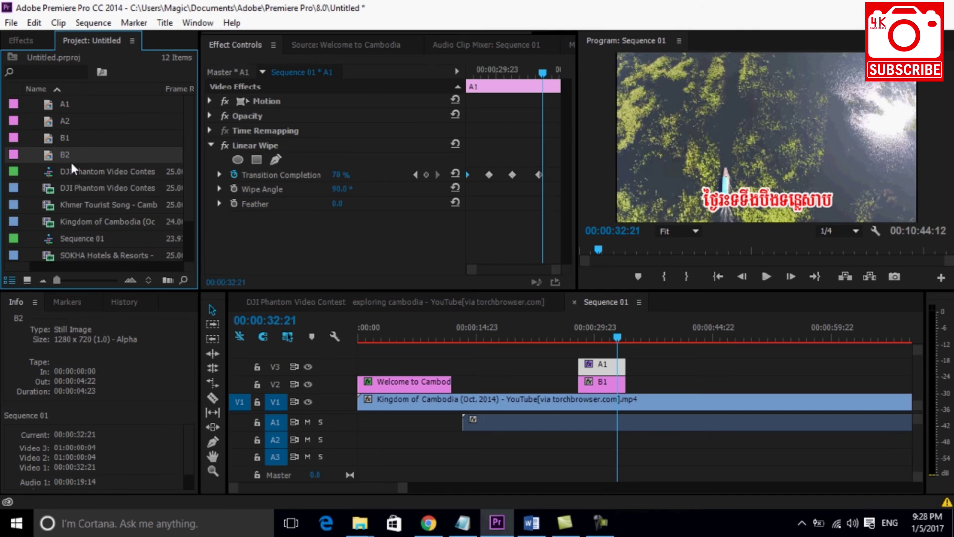
Open title A2 and copy the second Khmer lyric line from the Word document.
{"action": "left_click", "coordinate": [49, 120]}
{"action": "double_click", "coordinate": [49, 120]}
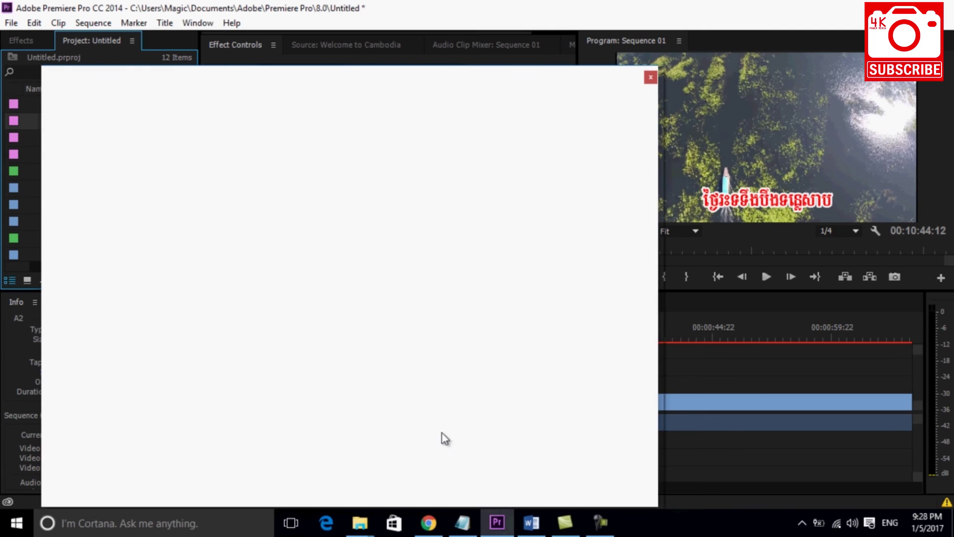
{"action": "key", "text": "alt+Tab"}
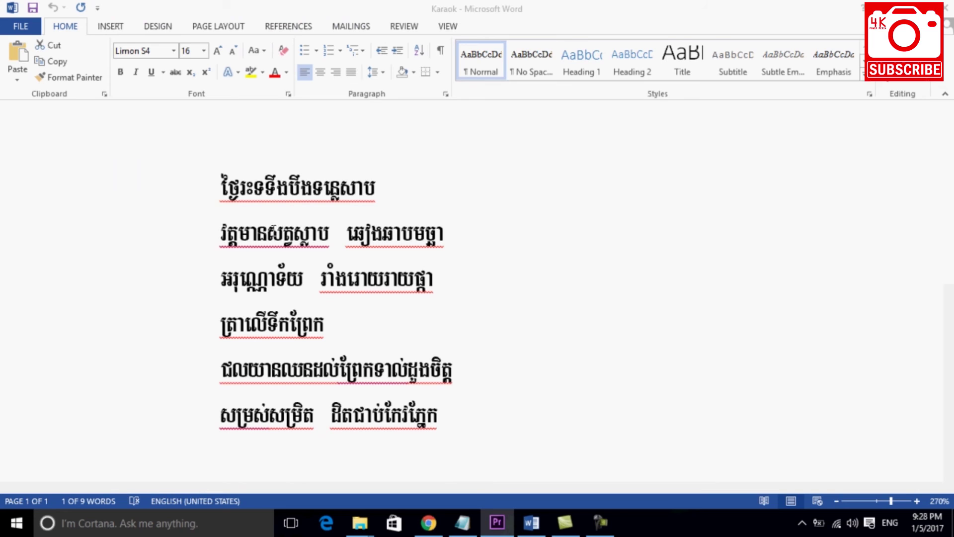
{"action": "left_click", "coordinate": [220, 237]}
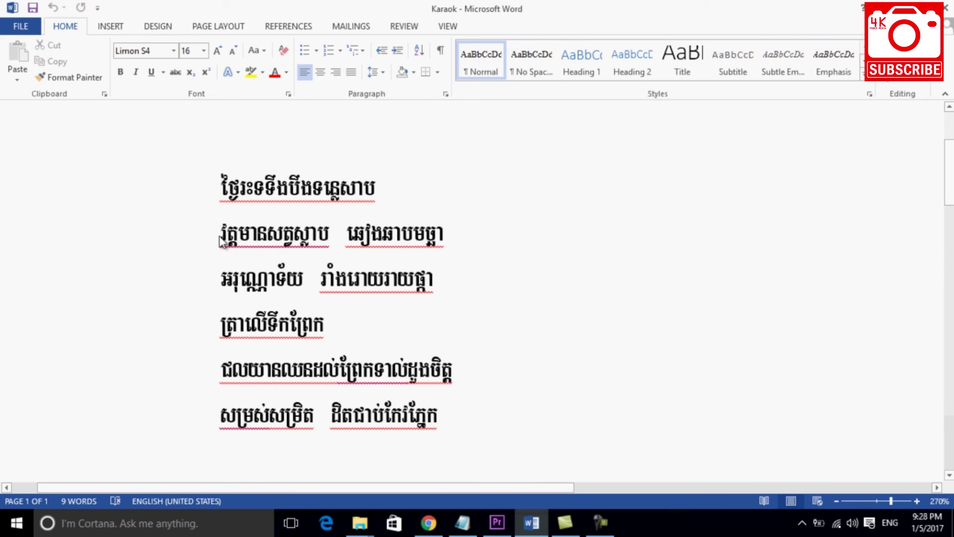
{"action": "left_click_drag", "start_coordinate": [220, 242], "coordinate": [443, 242]}
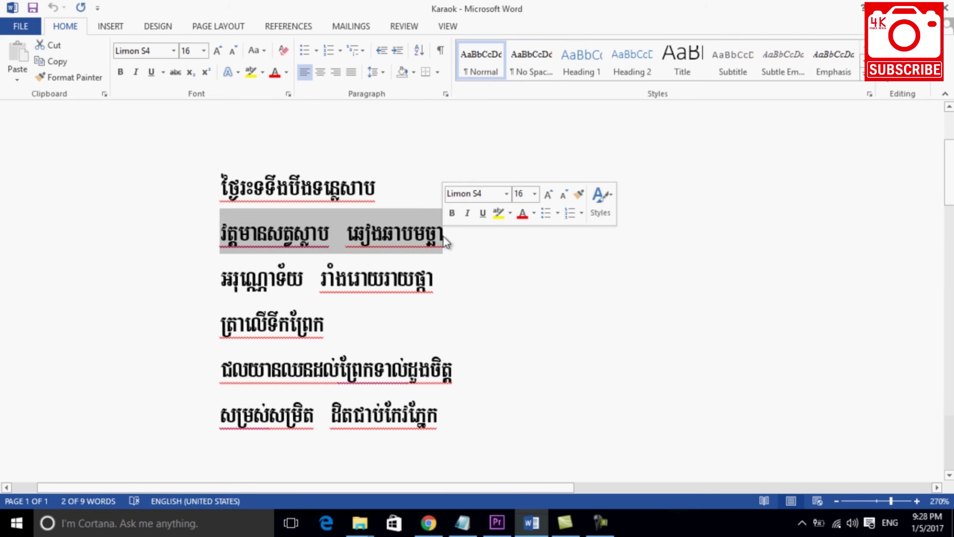
{"action": "key", "text": "ctrl+c"}
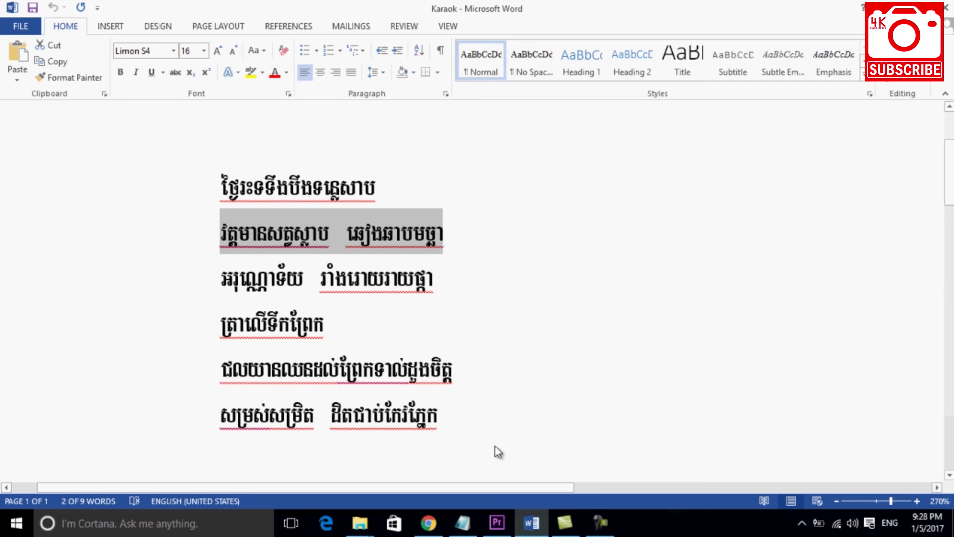
{"action": "left_click", "coordinate": [497, 521]}
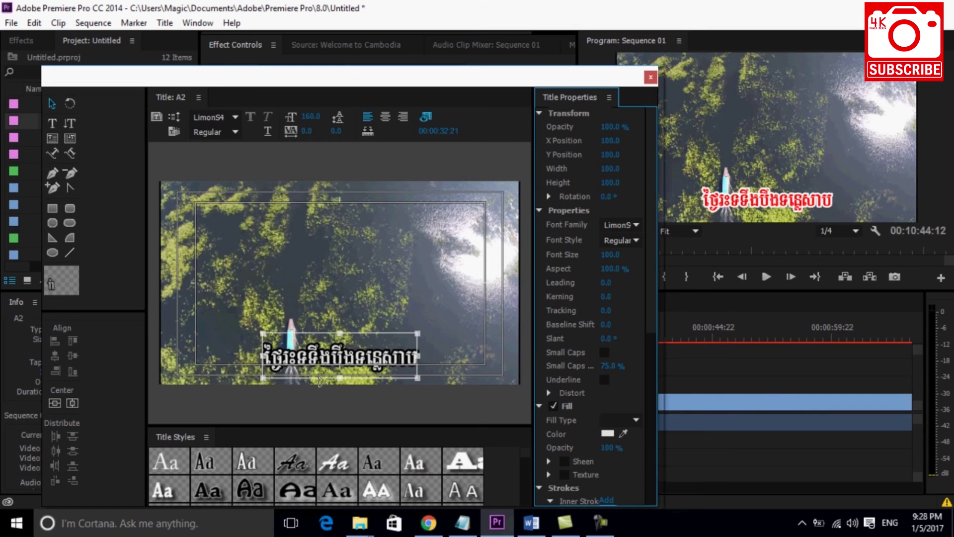
Replace the A2 title text with the second lyric line, centred horizontally.
{"action": "double_click", "coordinate": [322, 356]}
{"action": "key", "text": "ctrl+a"}
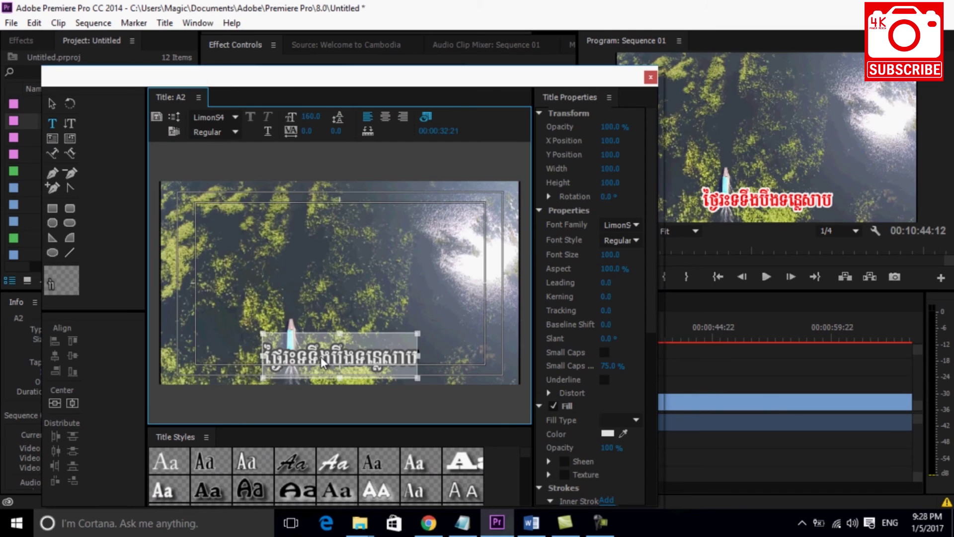
{"action": "key", "text": "ctrl+v"}
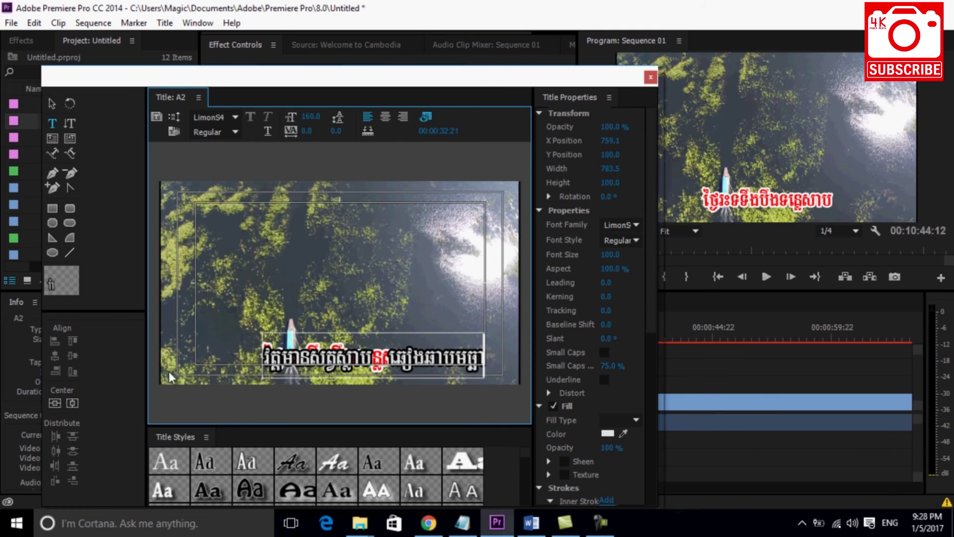
{"action": "left_click", "coordinate": [72, 403]}
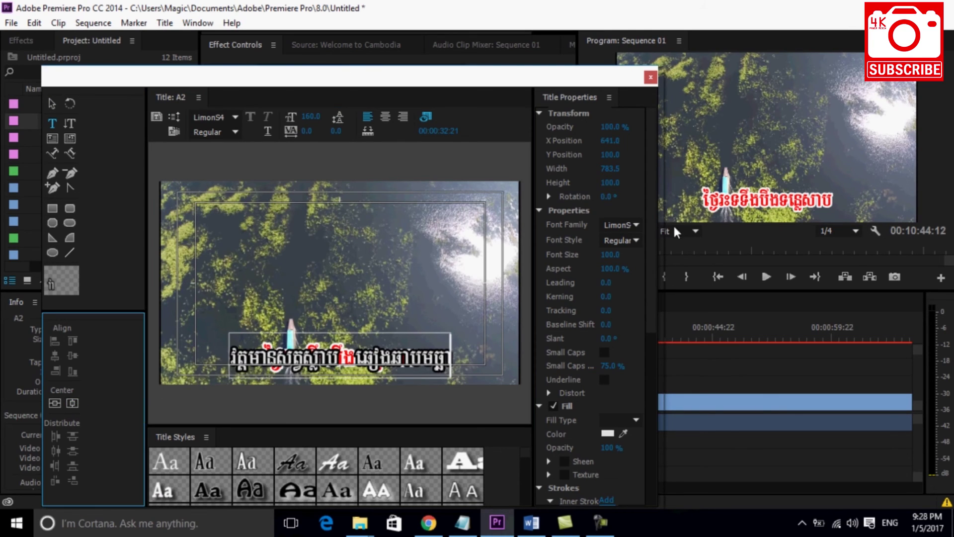
{"action": "left_click", "coordinate": [651, 77]}
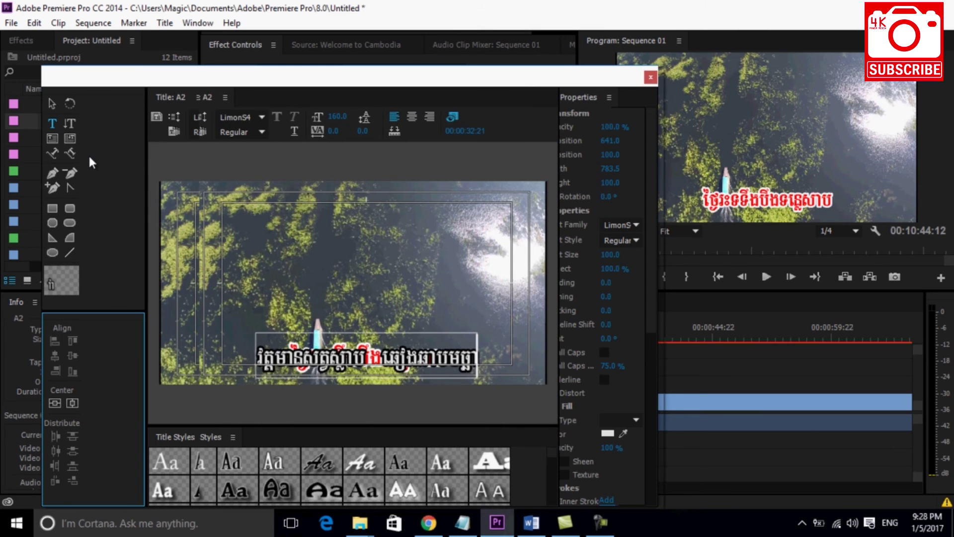
Replace the red B2 title text with the second lyric line, centred horizontally.
{"action": "double_click", "coordinate": [52, 154]}
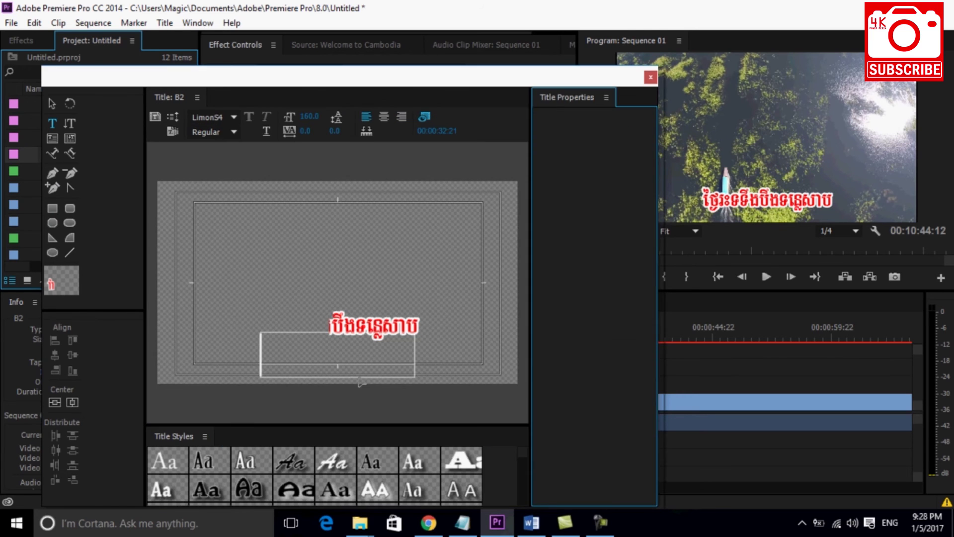
{"action": "left_click", "coordinate": [327, 357]}
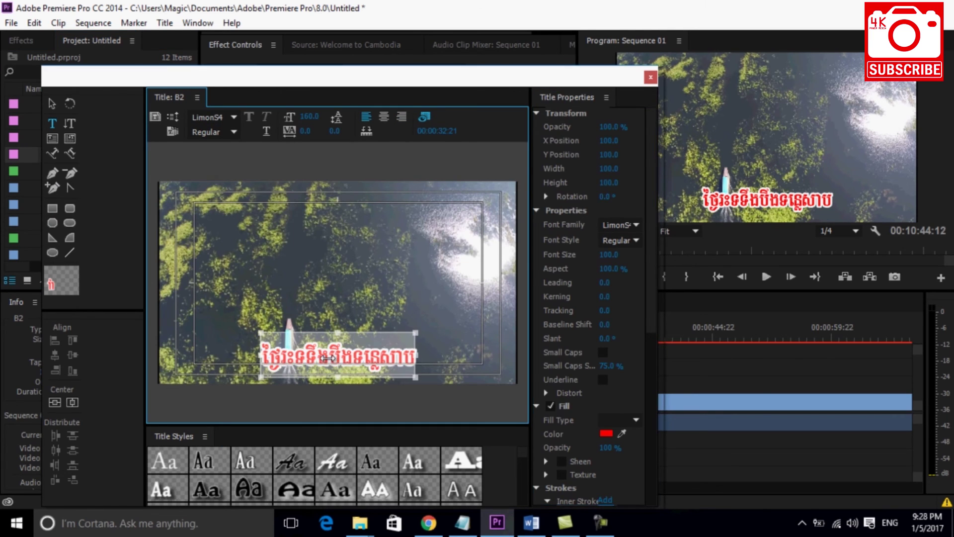
{"action": "key", "text": "ctrl+a"}
{"action": "key", "text": "ctrl+v"}
{"action": "left_click", "coordinate": [72, 402]}
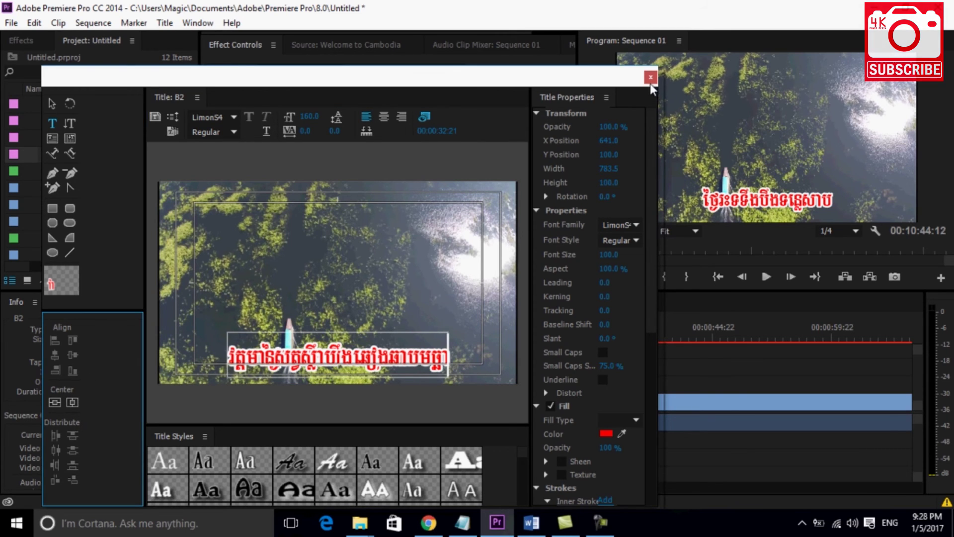
{"action": "left_click", "coordinate": [650, 77]}
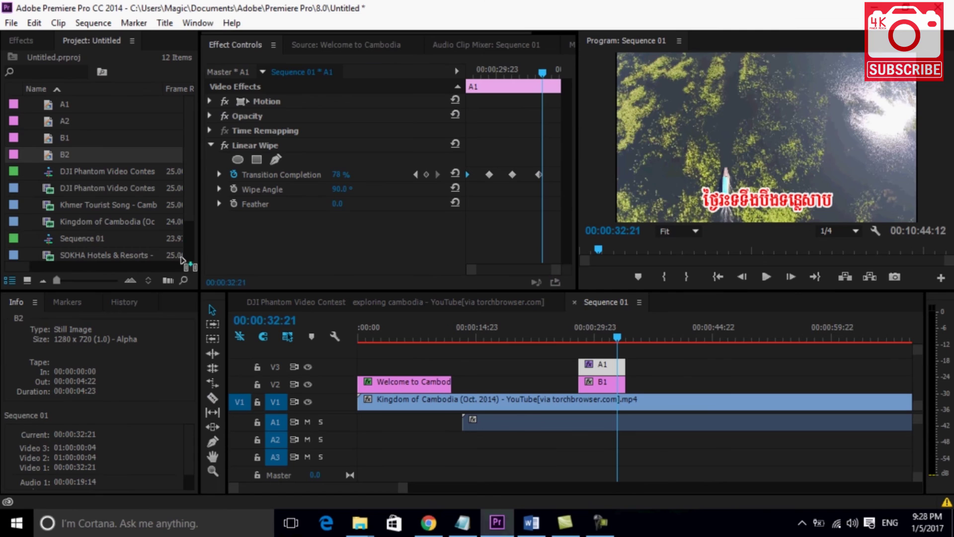
Place B2 on track V4, then delete that clip from the sequence and B2 from the project.
{"action": "left_click", "coordinate": [59, 154]}
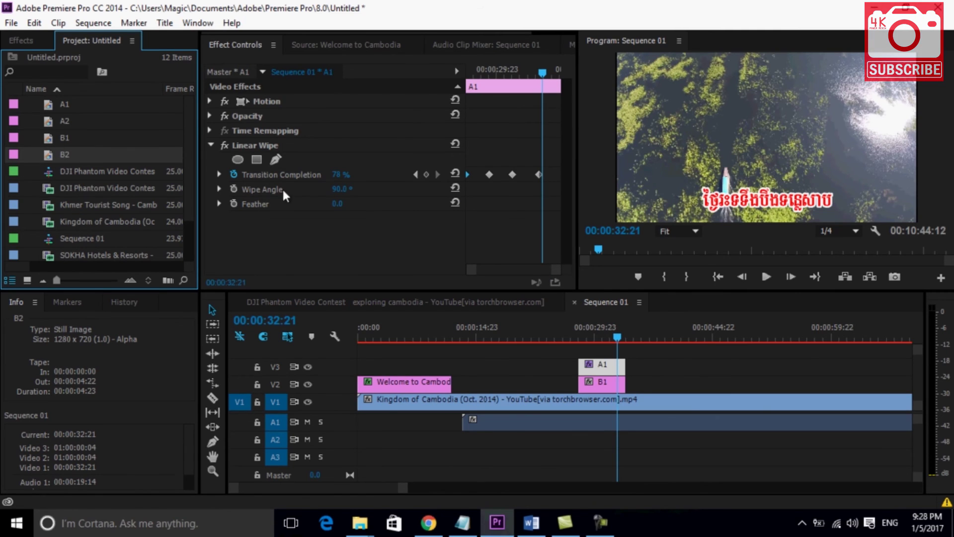
{"action": "mouse_move", "coordinate": [578, 315]}
{"action": "left_mouse_down"}
{"action": "mouse_move", "coordinate": [602, 331]}
{"action": "mouse_move", "coordinate": [586, 336]}
{"action": "left_mouse_up"}
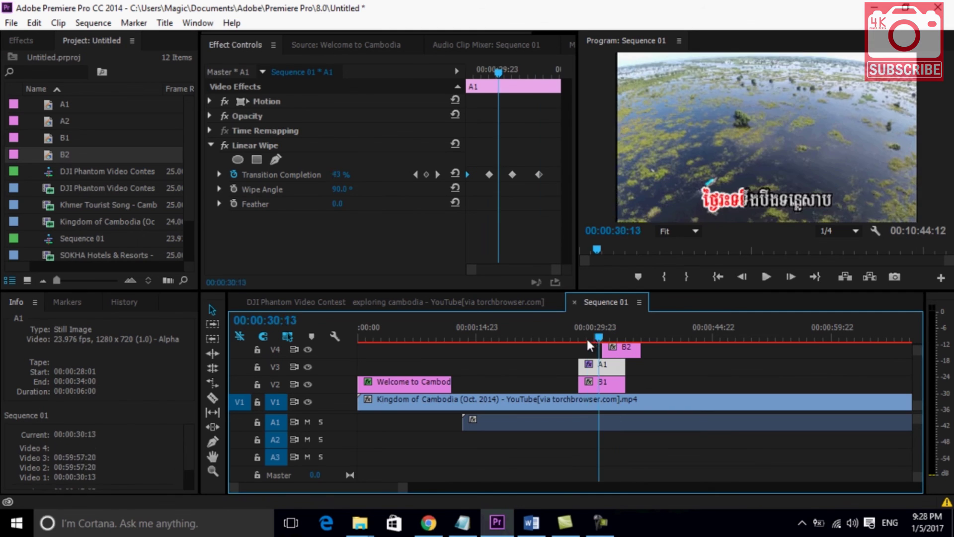
{"action": "left_click", "coordinate": [625, 348]}
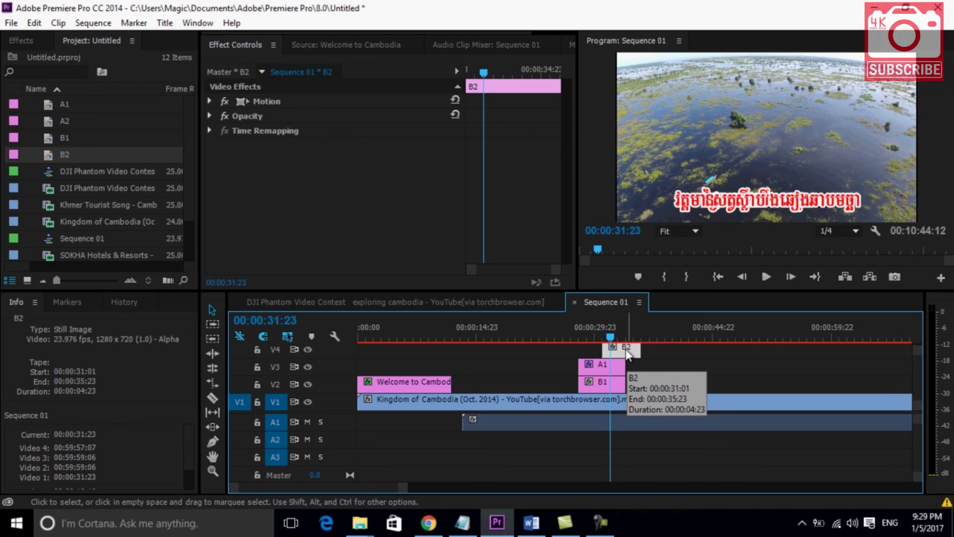
{"action": "key", "text": "Delete"}
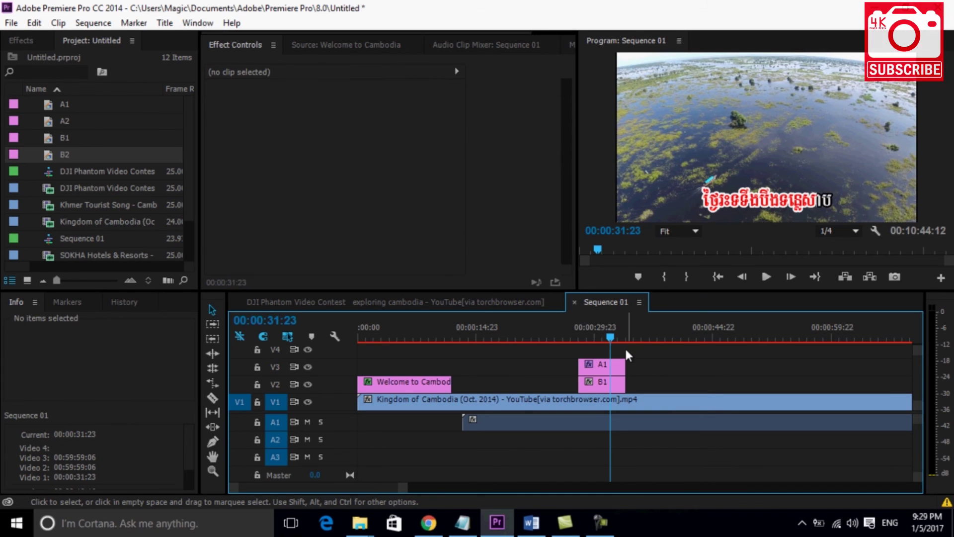
{"action": "left_click", "coordinate": [50, 155]}
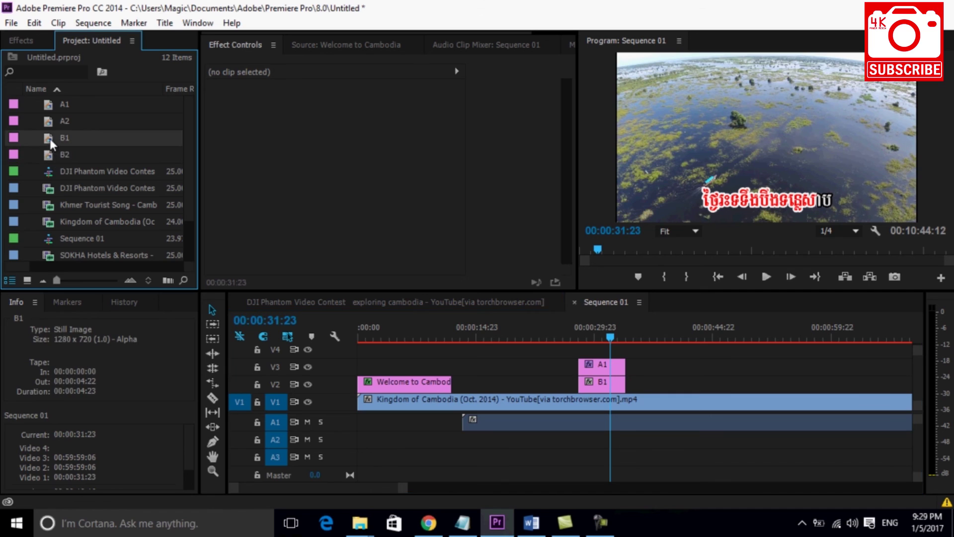
{"action": "key", "text": "Delete"}
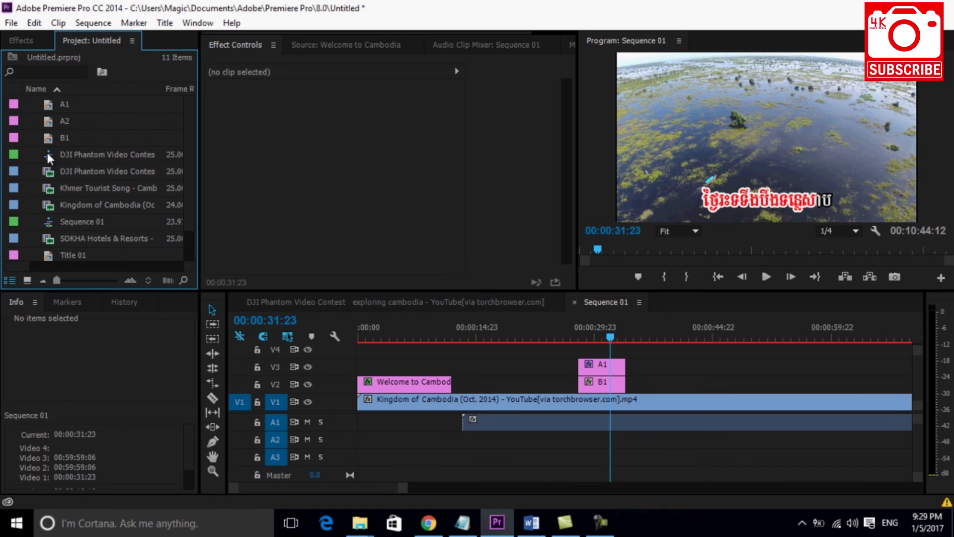
Move the white lyric text box in title A2 up to Y 489.9, above the red line.
{"action": "double_click", "coordinate": [62, 120]}
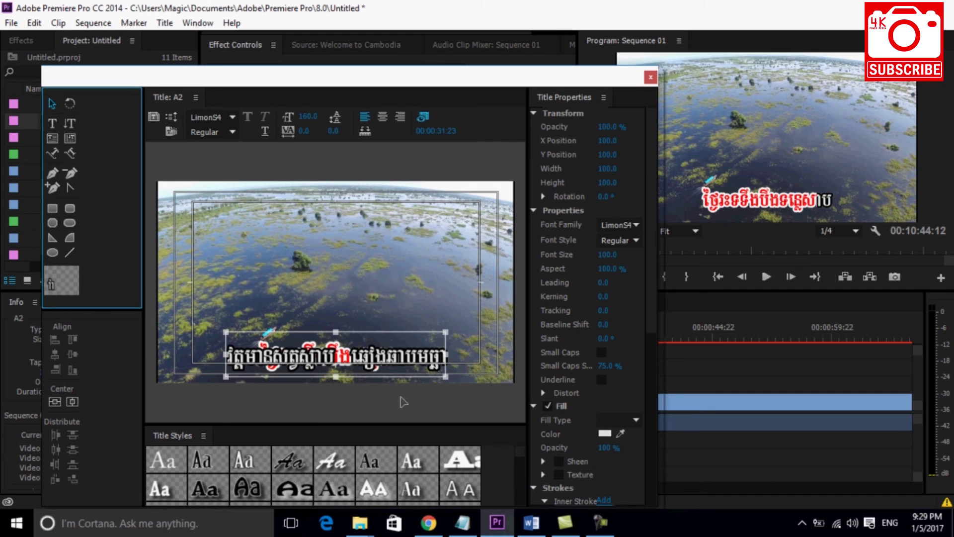
{"action": "left_click", "coordinate": [380, 358]}
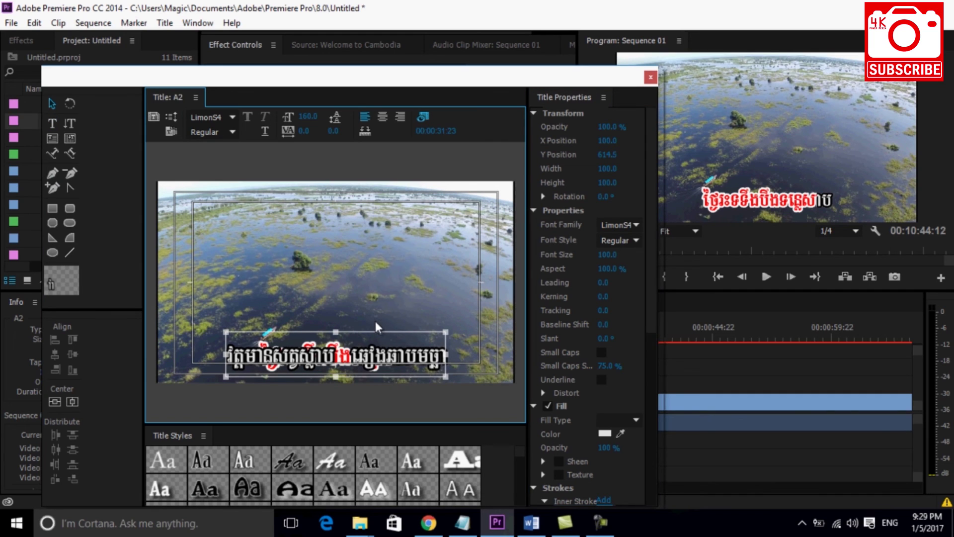
{"action": "left_click_drag", "start_coordinate": [377, 328], "coordinate": [375, 323]}
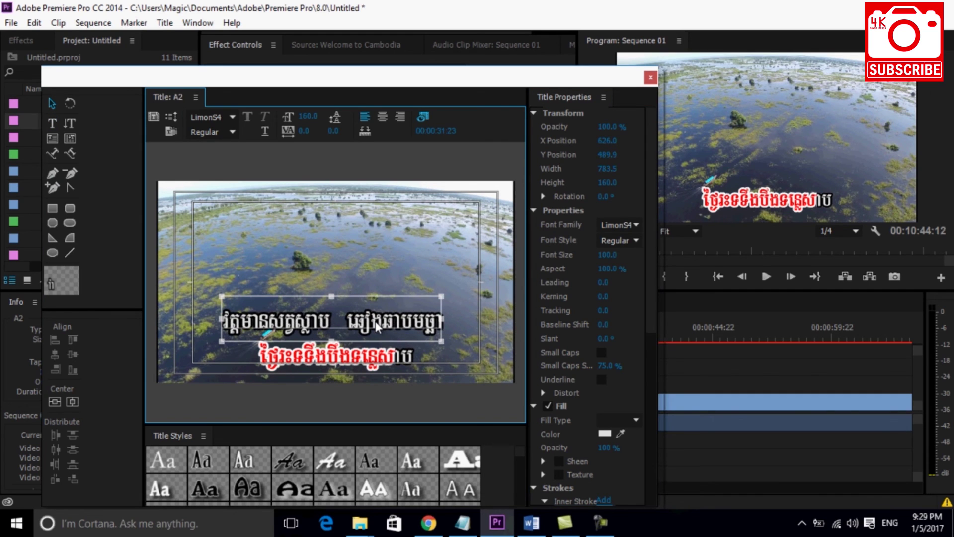
{"action": "left_click", "coordinate": [647, 79]}
{"action": "left_click", "coordinate": [66, 132]}
{"action": "left_click", "coordinate": [64, 120]}
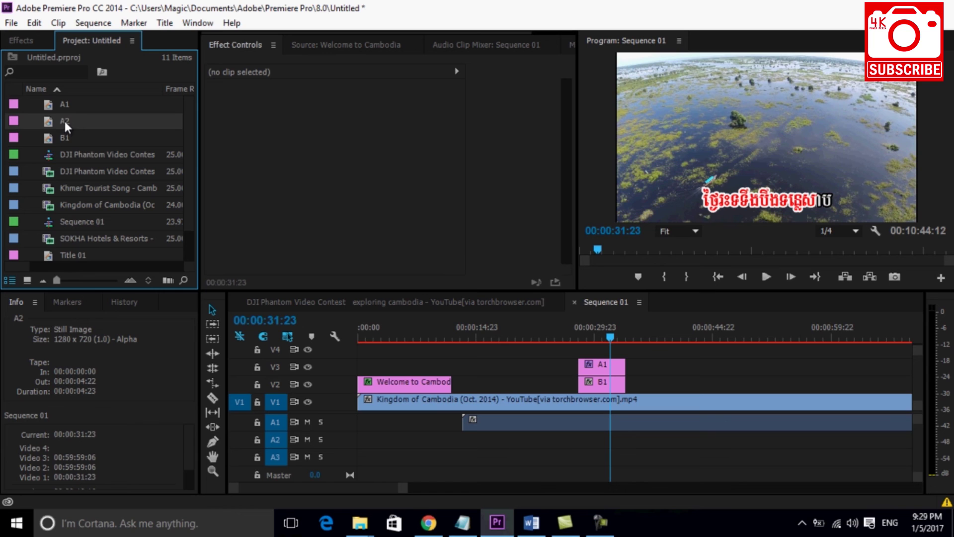
Duplicate title A2, rename the copy B2, and open it in the Title Designer.
{"action": "right_click", "coordinate": [64, 121]}
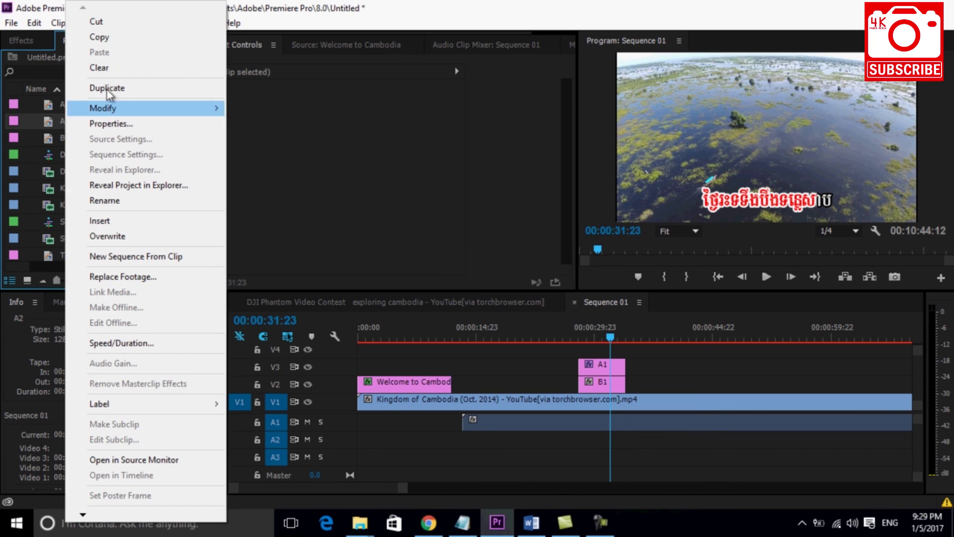
{"action": "left_click", "coordinate": [115, 40]}
{"action": "right_click", "coordinate": [76, 137]}
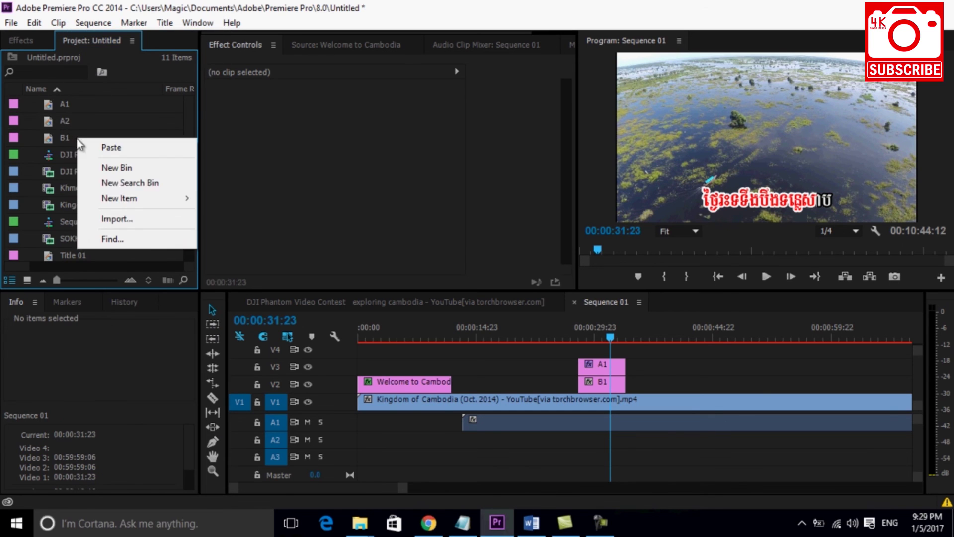
{"action": "left_click", "coordinate": [122, 147]}
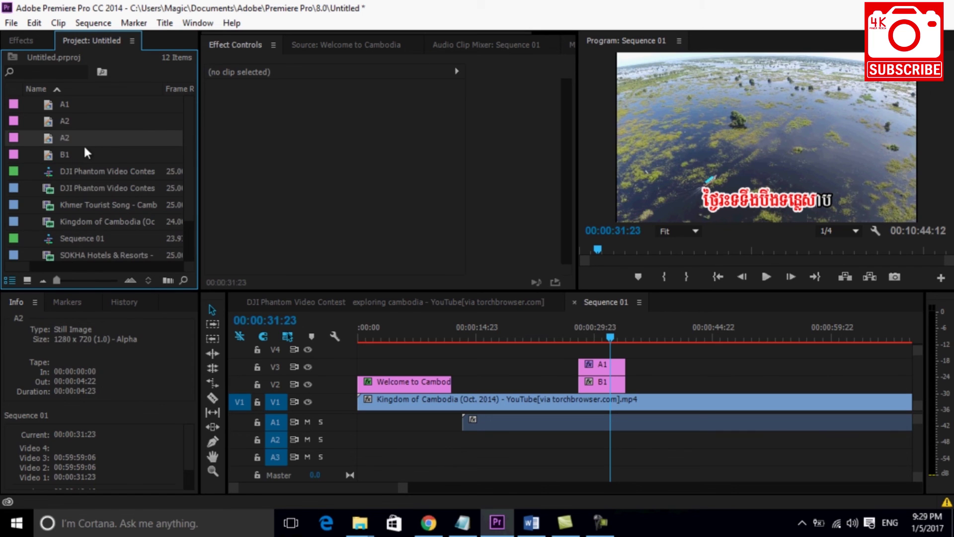
{"action": "right_click", "coordinate": [62, 142]}
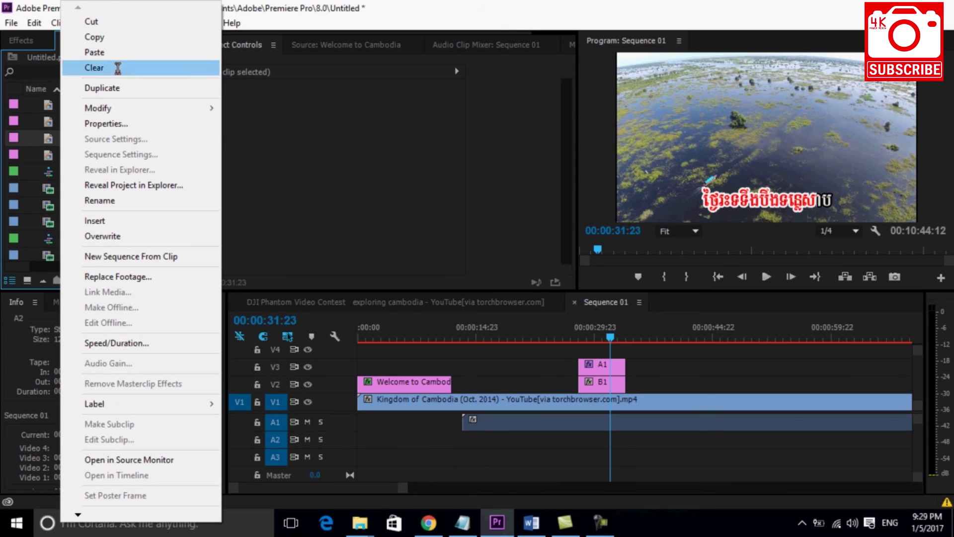
{"action": "left_click", "coordinate": [99, 200]}
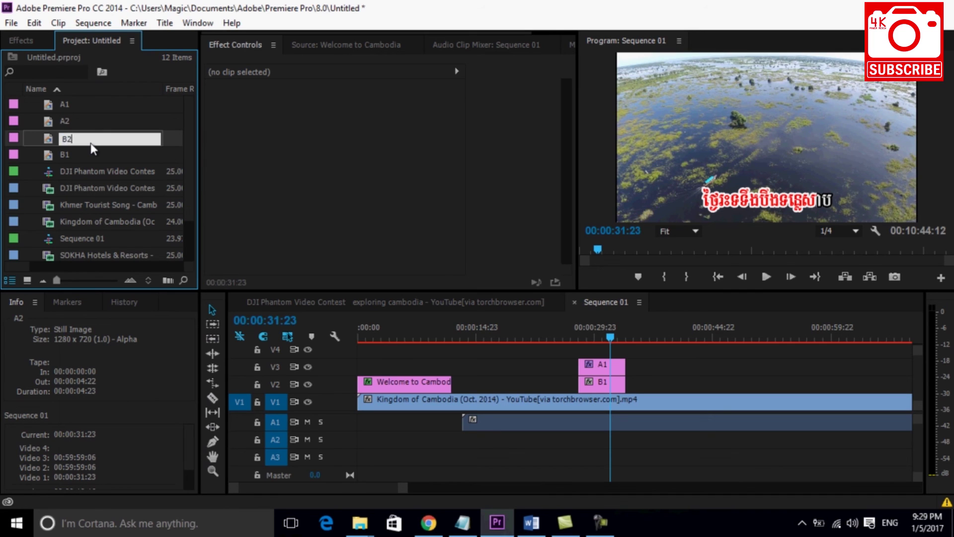
{"action": "type", "text": "2"}
{"action": "key", "text": "Return"}
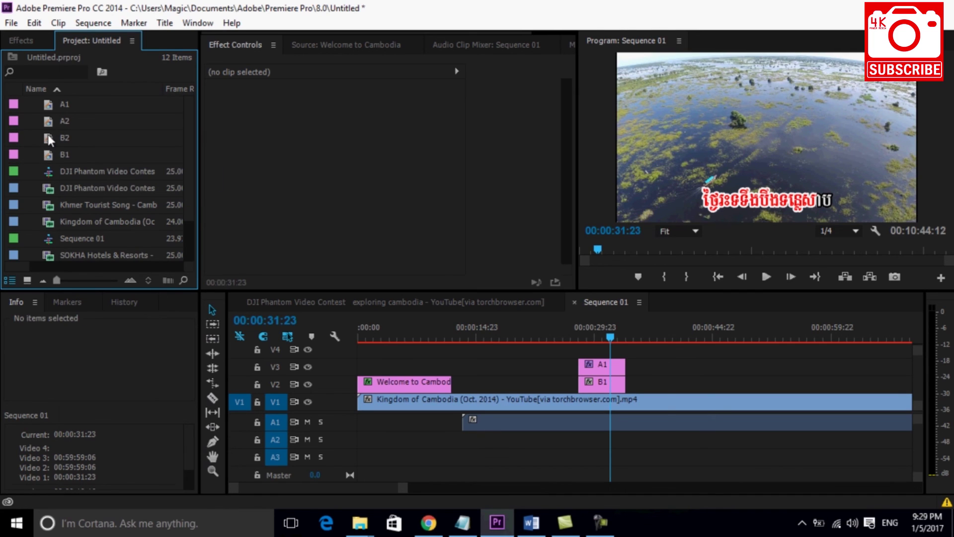
{"action": "double_click", "coordinate": [47, 137]}
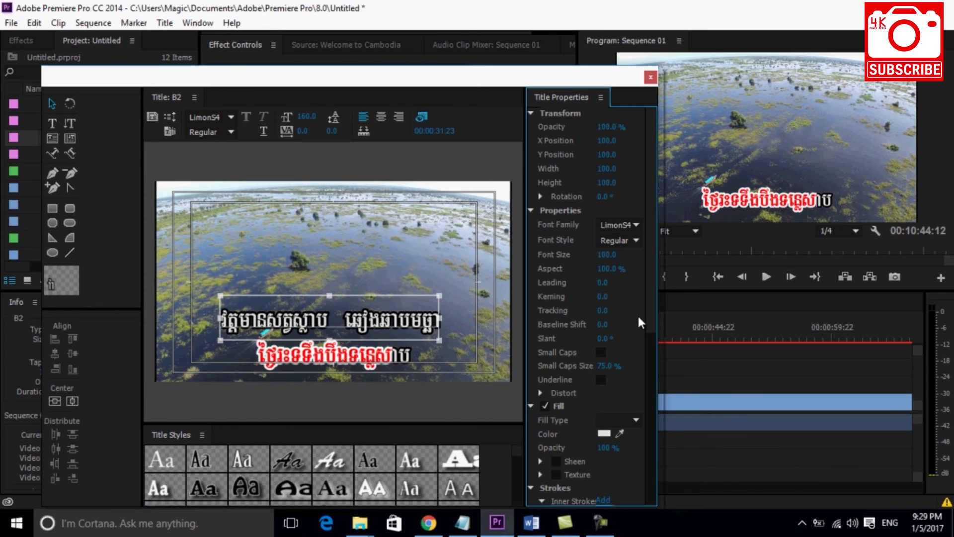
Set B2's lyric text fill to red FF0000 and its outer stroke to white FFFFFF.
{"action": "scroll", "coordinate": [647, 318], "scroll_direction": "down", "scroll_amount": 3}
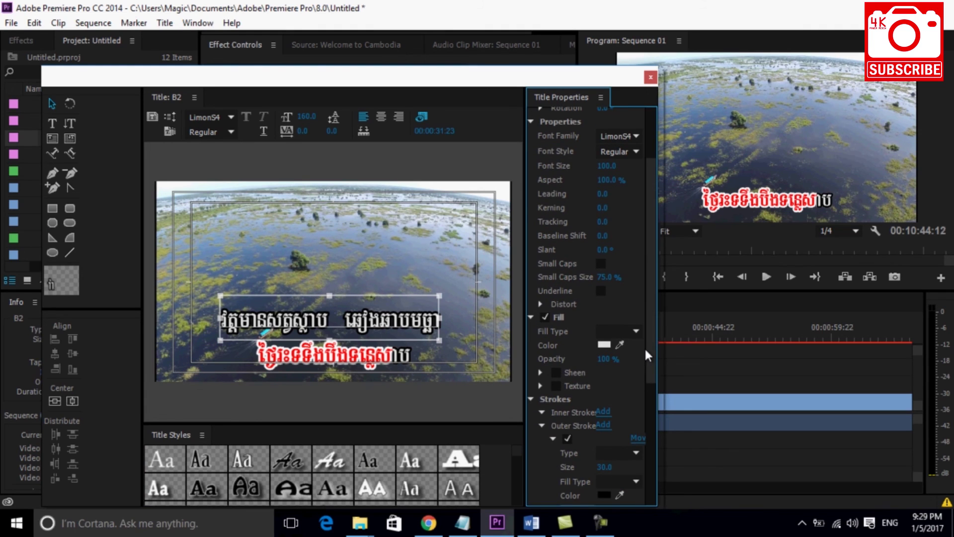
{"action": "scroll", "coordinate": [640, 330], "scroll_direction": "down", "scroll_amount": 2}
{"action": "scroll", "coordinate": [631, 298], "scroll_direction": "down", "scroll_amount": 2}
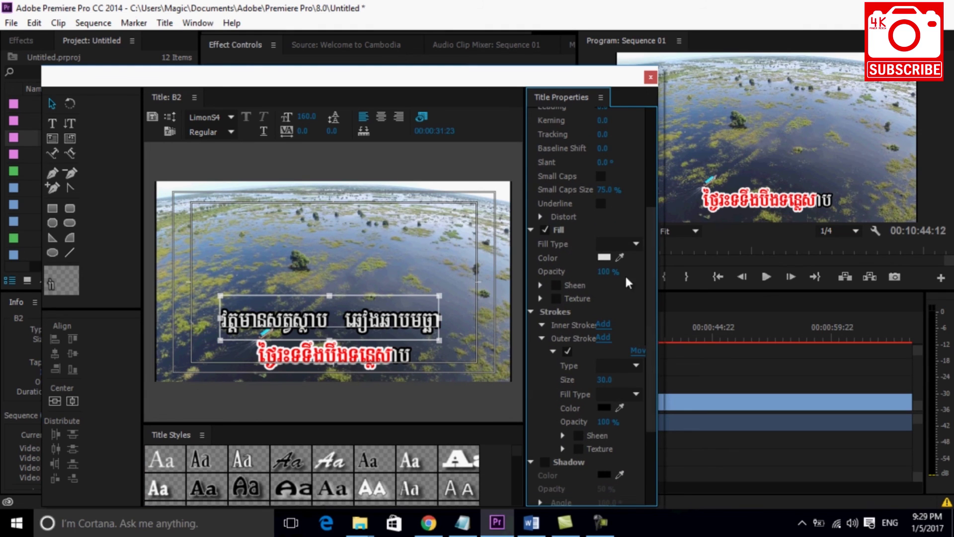
{"action": "left_click", "coordinate": [605, 258]}
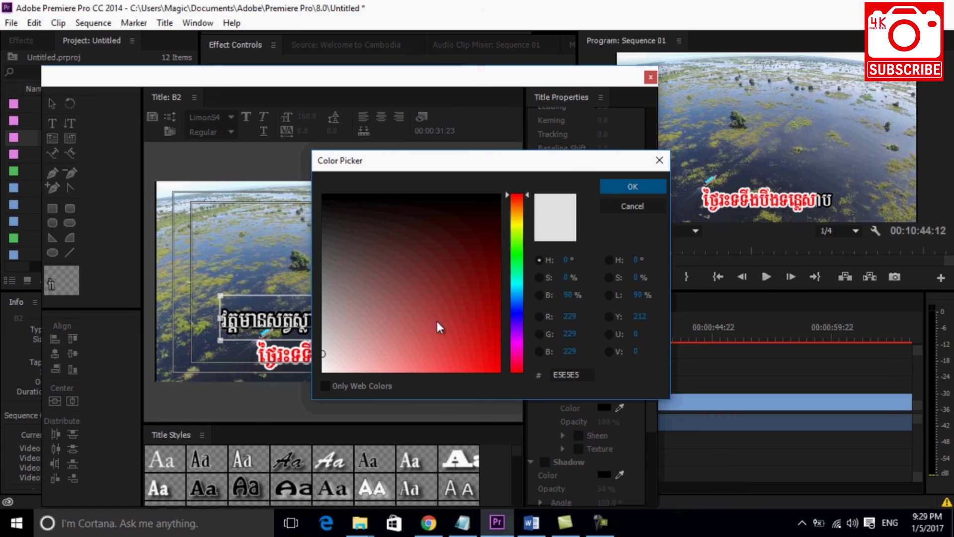
{"action": "left_click_drag", "start_coordinate": [437, 321], "coordinate": [499, 372]}
{"action": "left_click", "coordinate": [628, 186]}
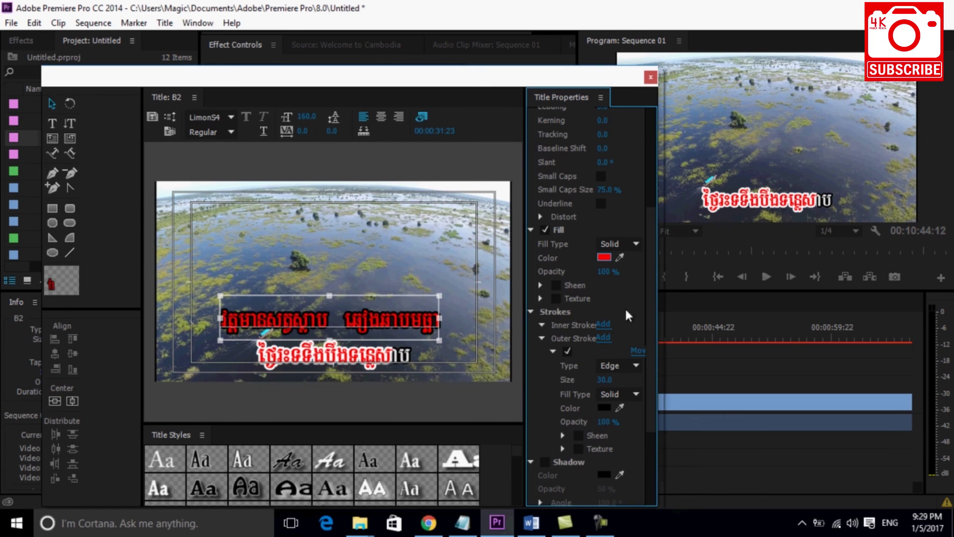
{"action": "scroll", "coordinate": [649, 270], "scroll_direction": "down", "scroll_amount": 4}
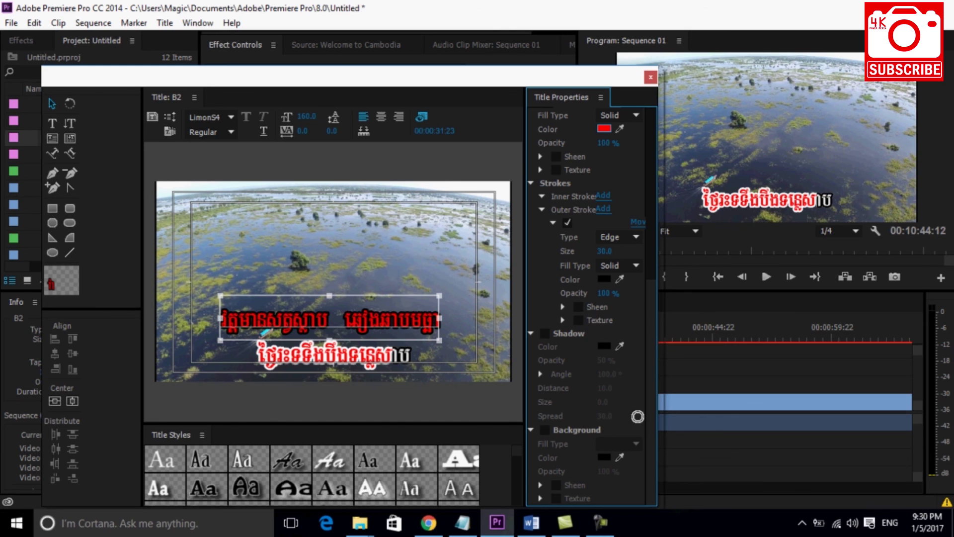
{"action": "left_click", "coordinate": [605, 279]}
{"action": "left_click", "coordinate": [329, 366]}
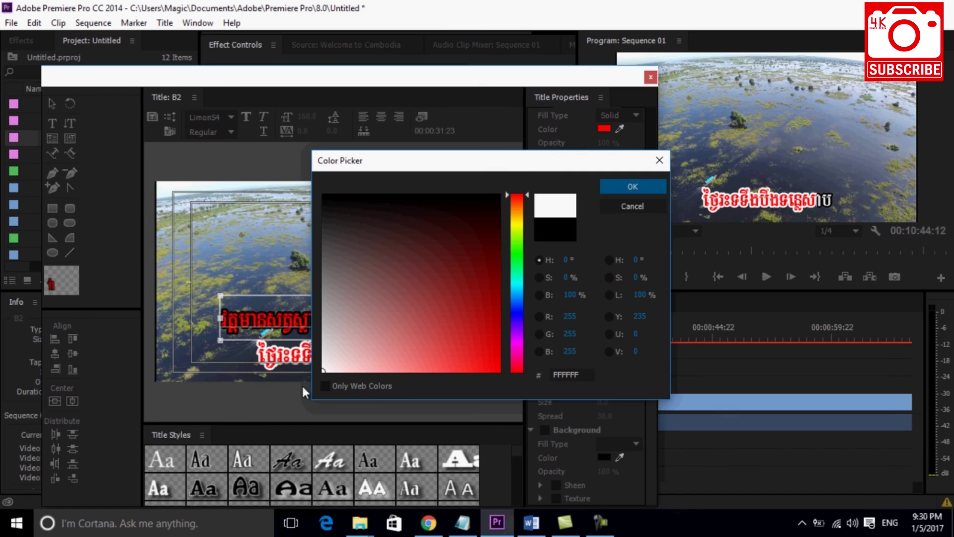
{"action": "left_click", "coordinate": [621, 186]}
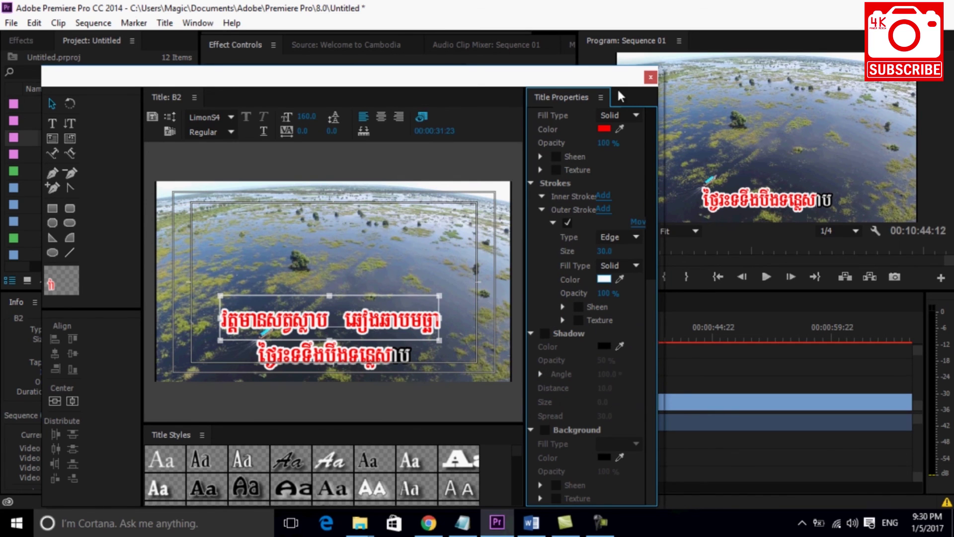
{"action": "left_click_drag", "start_coordinate": [656, 86], "coordinate": [654, 83]}
Place title B2 on V4 and title A2 on V5 above it at the playhead.
{"action": "left_click", "coordinate": [649, 78]}
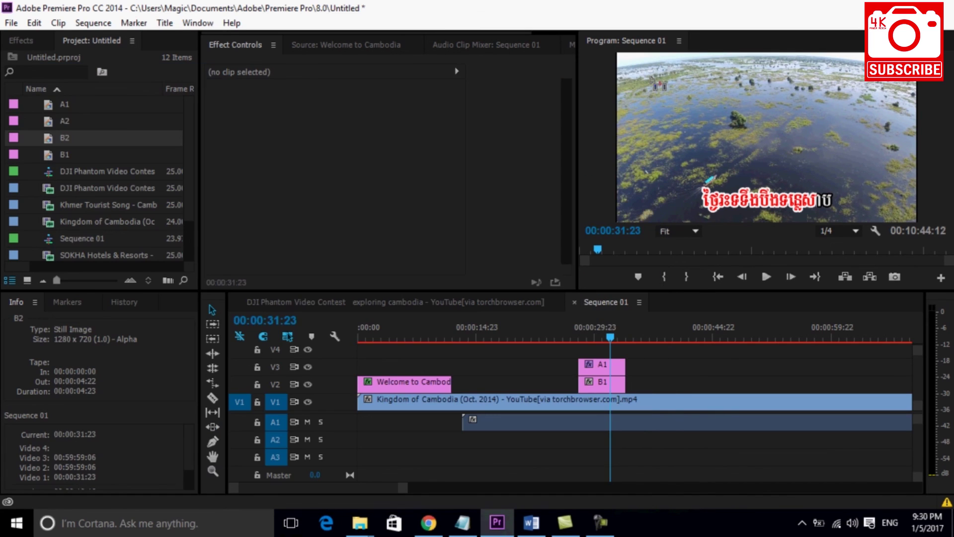
{"action": "left_click_drag", "start_coordinate": [53, 138], "coordinate": [608, 354]}
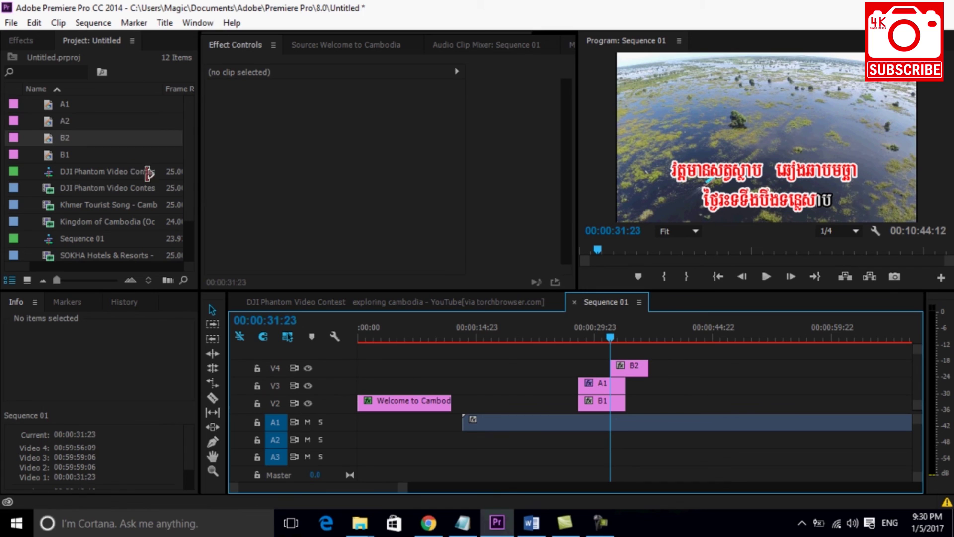
{"action": "left_click", "coordinate": [58, 120]}
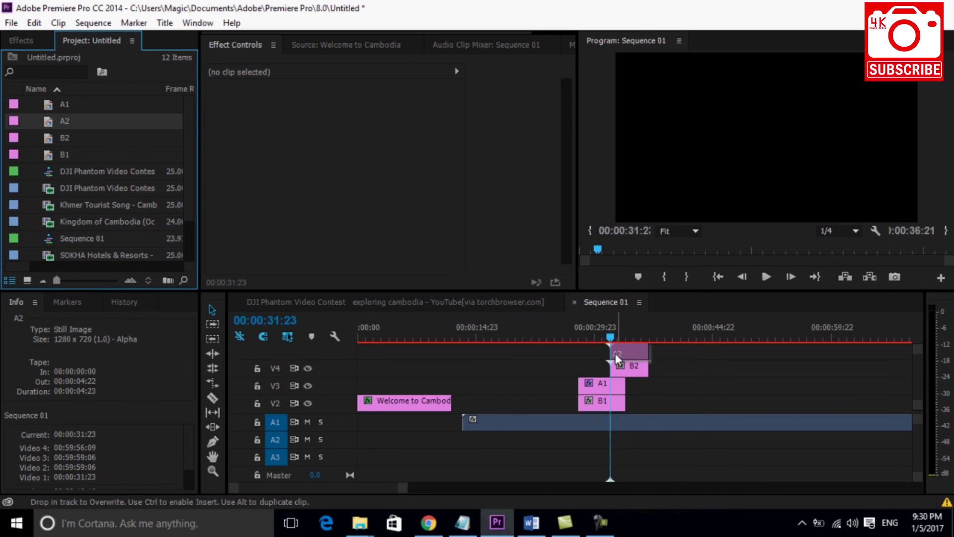
{"action": "left_click_drag", "start_coordinate": [615, 352], "coordinate": [615, 353]}
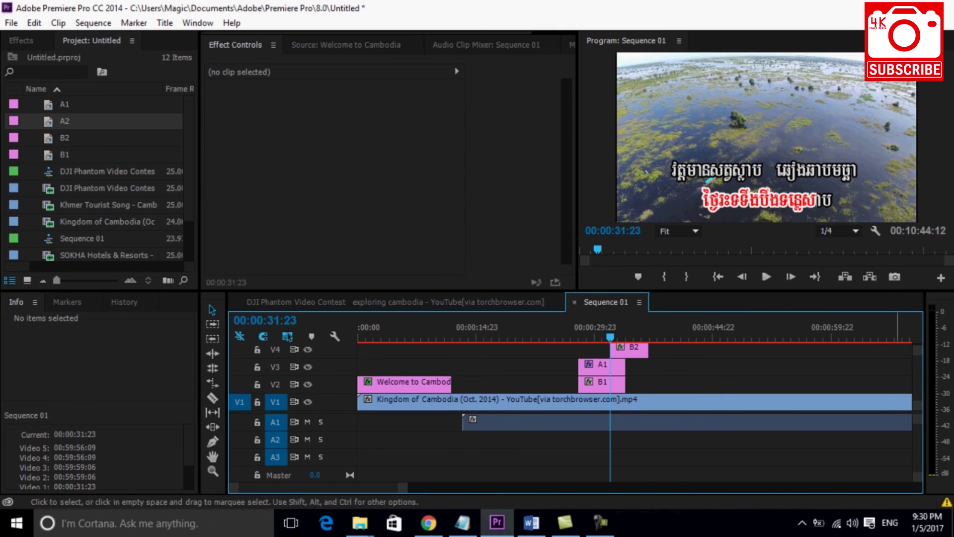
{"action": "scroll", "coordinate": [917, 365], "scroll_direction": "up", "scroll_amount": 2}
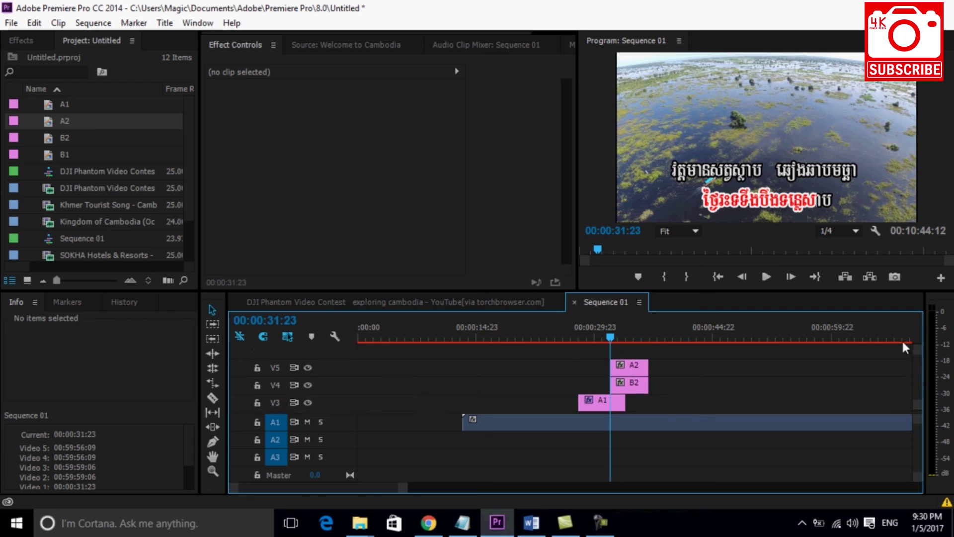
{"action": "mouse_move", "coordinate": [610, 336]}
{"action": "left_mouse_down"}
{"action": "mouse_move", "coordinate": [633, 337]}
{"action": "mouse_move", "coordinate": [669, 369]}
{"action": "mouse_move", "coordinate": [672, 386]}
{"action": "left_mouse_up"}
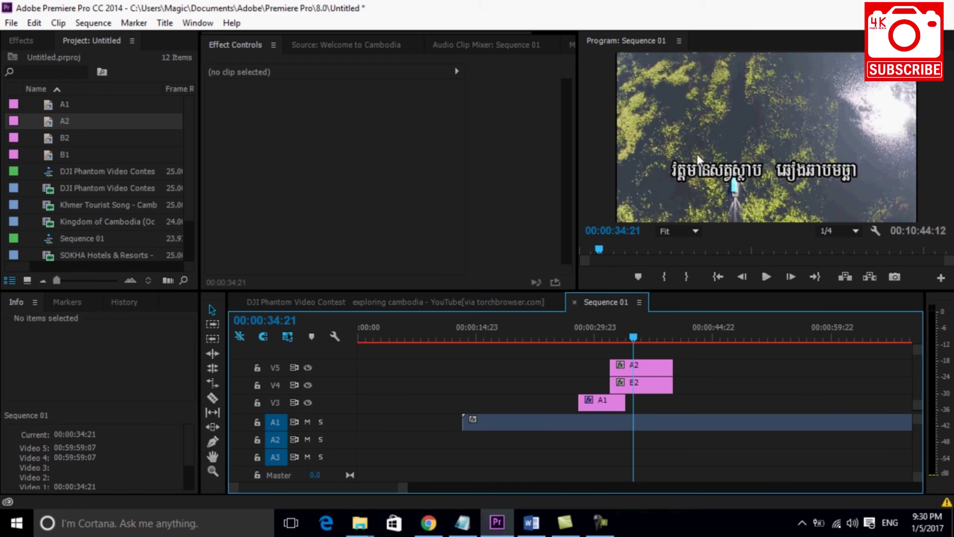
On title A2, set a Linear Wipe Transition Completion keyframe at 0% at the clip start.
{"action": "left_click", "coordinate": [21, 40]}
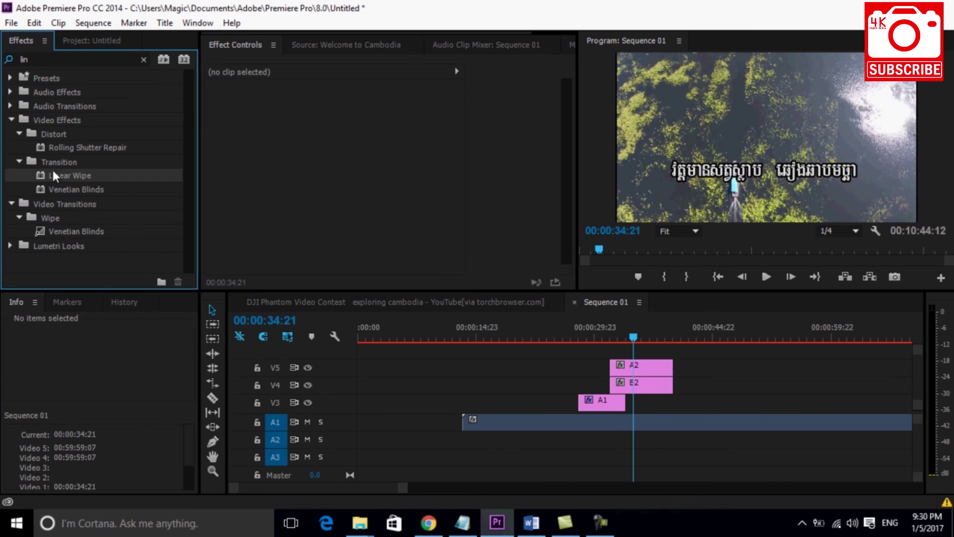
{"action": "left_click", "coordinate": [664, 369]}
{"action": "left_click_drag", "start_coordinate": [499, 73], "coordinate": [462, 72]}
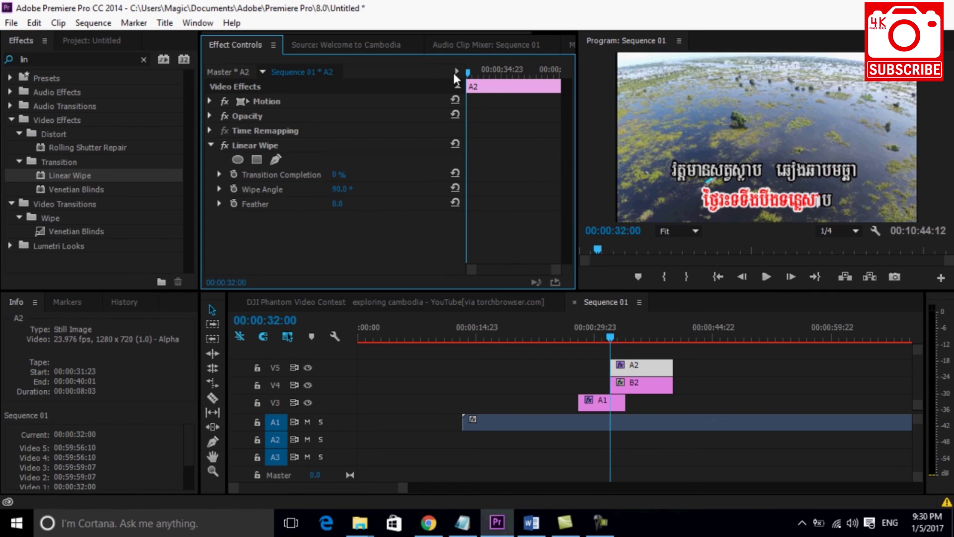
{"action": "left_click", "coordinate": [233, 174]}
Add Transition Completion keyframes at 32%, 67% and 100% further along A2.
{"action": "left_click_drag", "start_coordinate": [467, 72], "coordinate": [501, 82]}
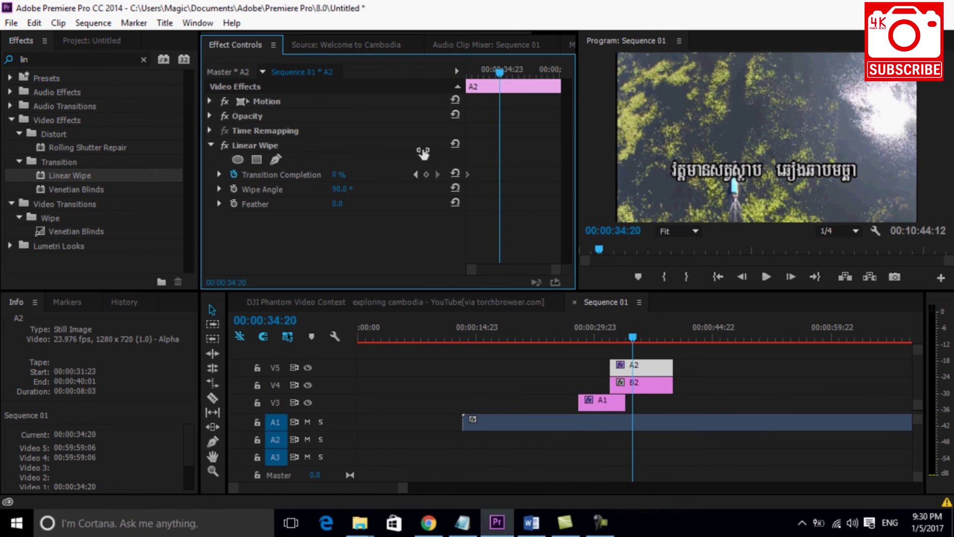
{"action": "left_click_drag", "start_coordinate": [336, 174], "coordinate": [363, 175]}
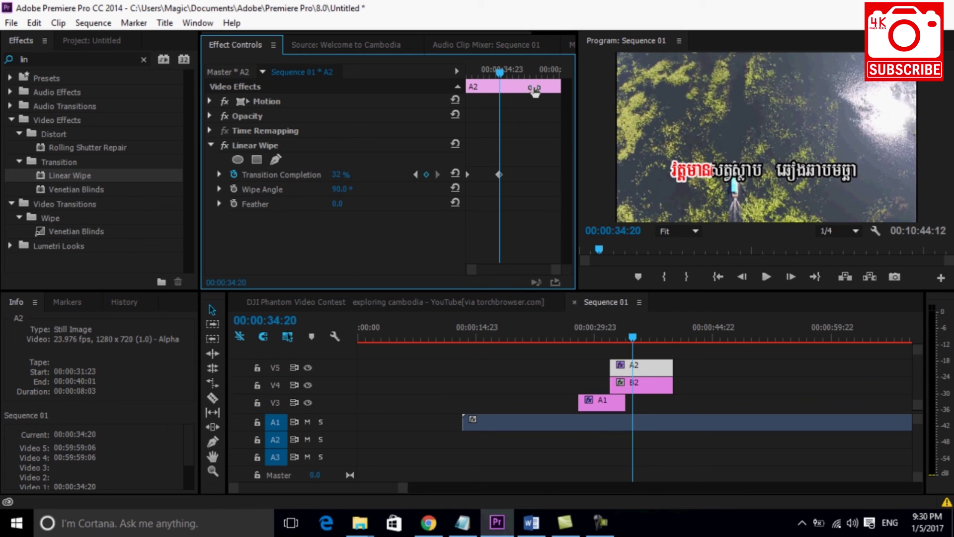
{"action": "left_click_drag", "start_coordinate": [501, 72], "coordinate": [527, 79]}
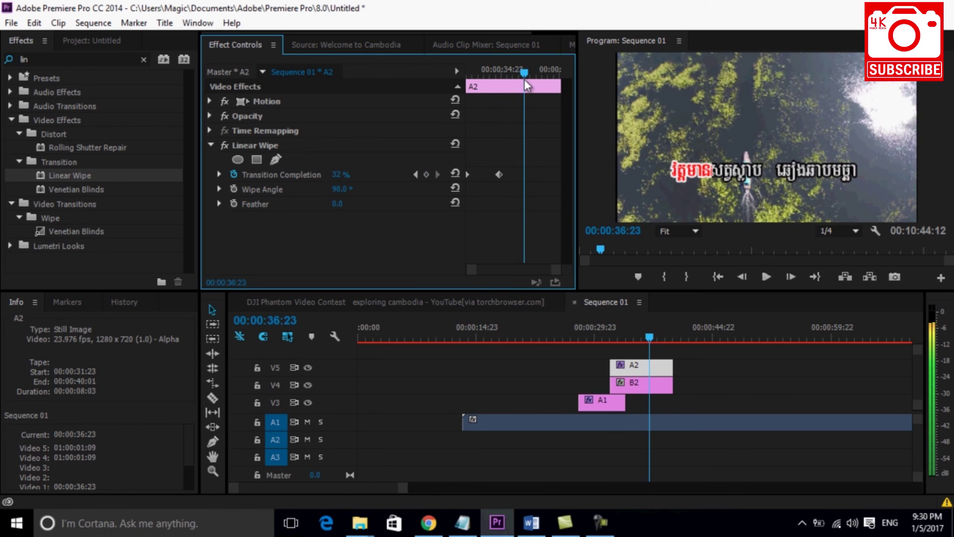
{"action": "left_click_drag", "start_coordinate": [346, 178], "coordinate": [365, 177]}
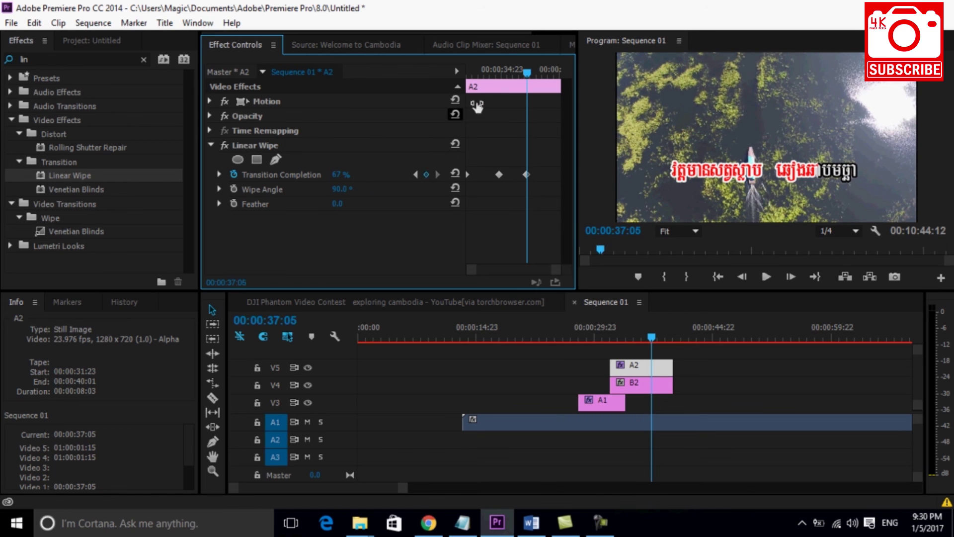
{"action": "left_click_drag", "start_coordinate": [526, 74], "coordinate": [557, 74]}
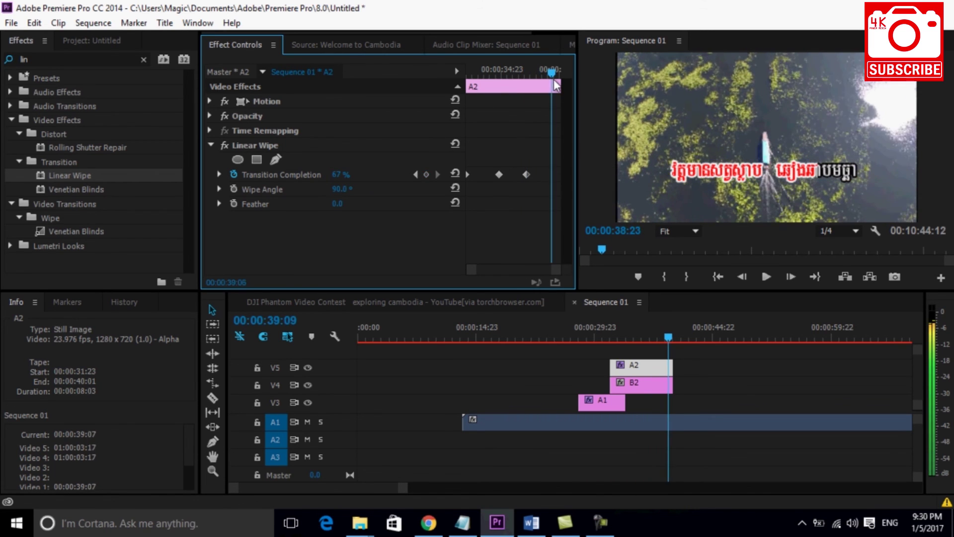
{"action": "left_click_drag", "start_coordinate": [344, 175], "coordinate": [367, 176]}
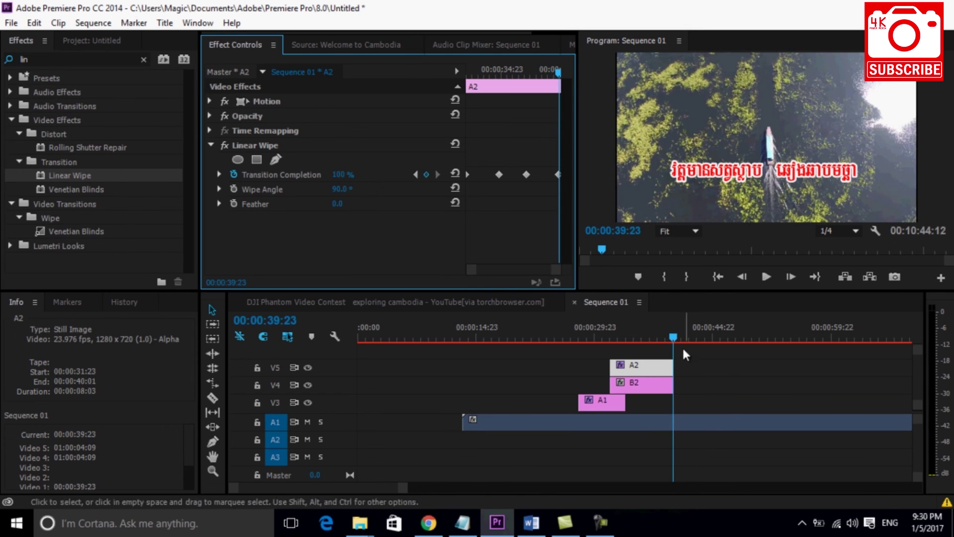
{"action": "left_click_drag", "start_coordinate": [671, 337], "coordinate": [575, 338]}
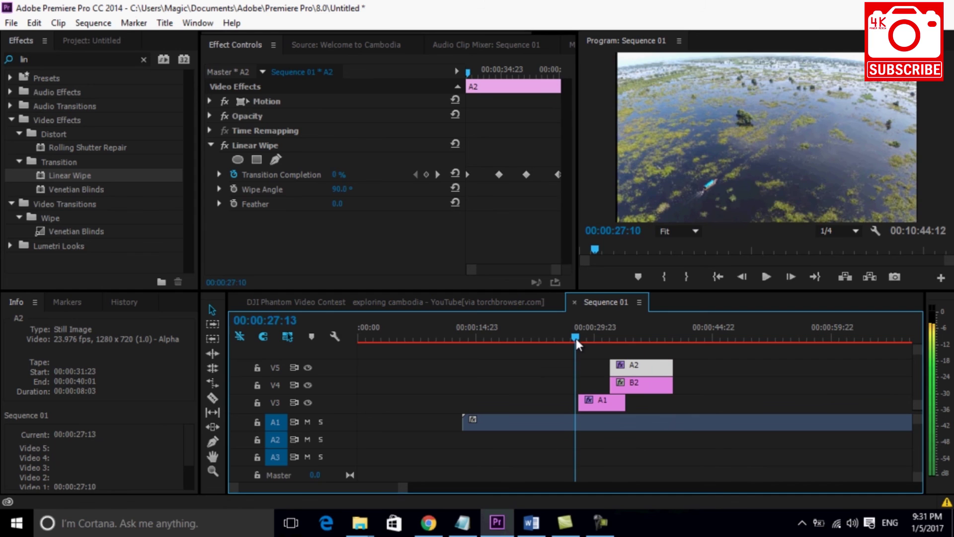
{"action": "left_click", "coordinate": [764, 275]}
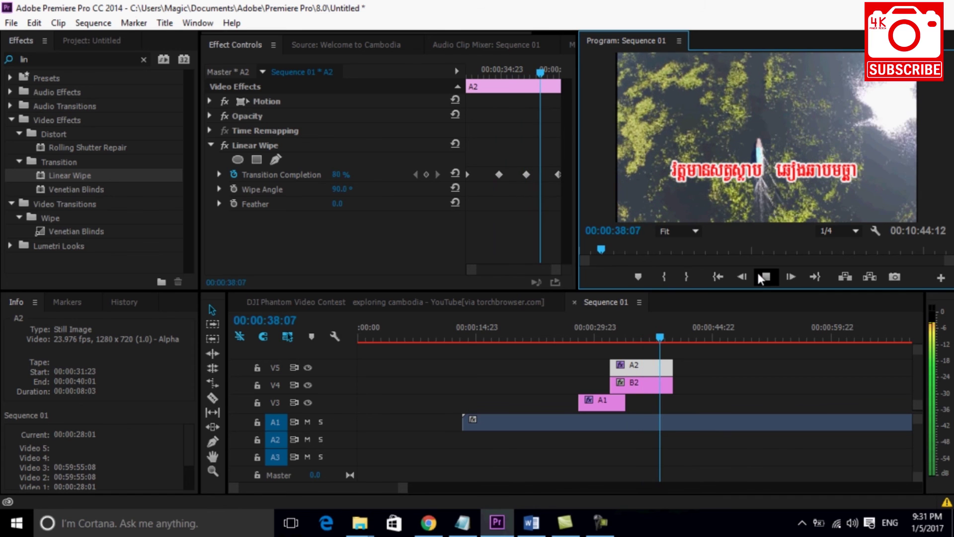
{"action": "left_click", "coordinate": [758, 276]}
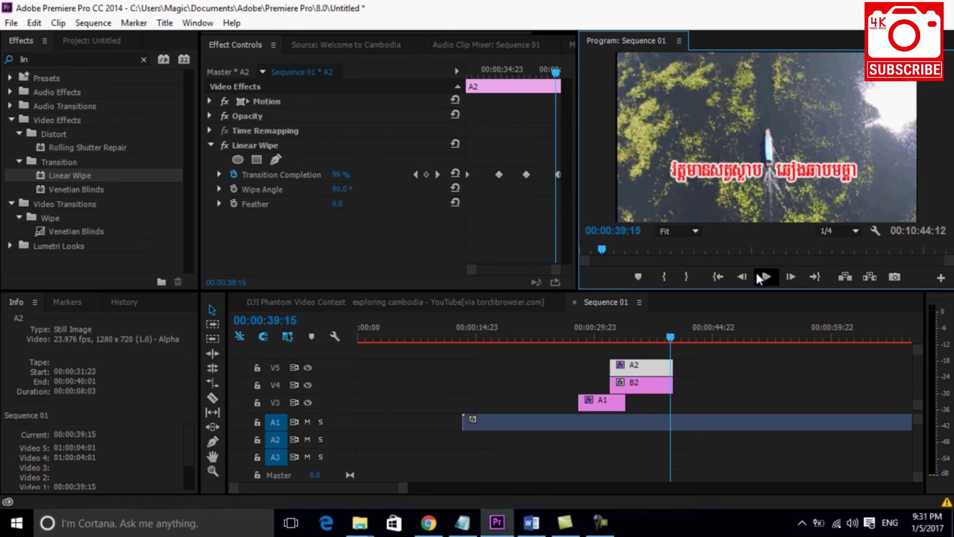
{"action": "left_click_drag", "start_coordinate": [666, 338], "coordinate": [618, 338]}
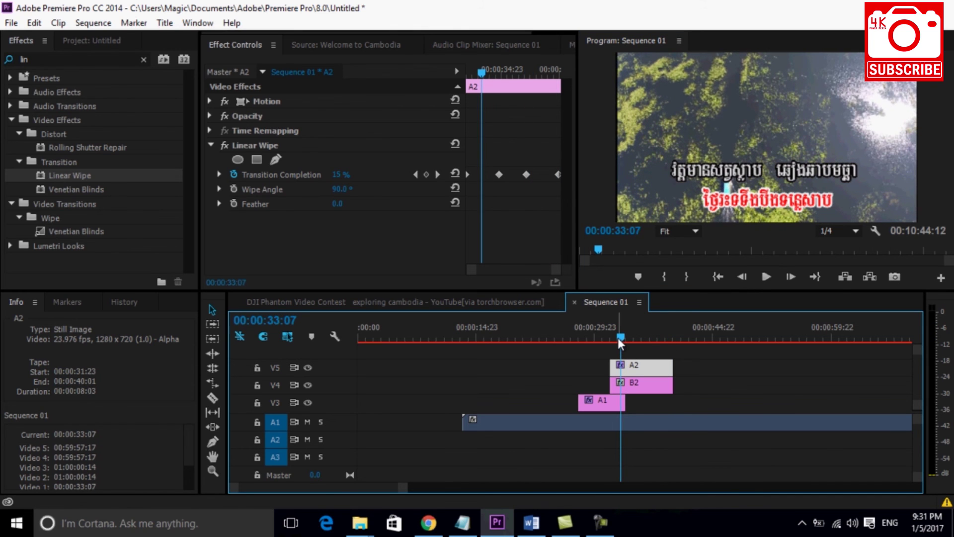